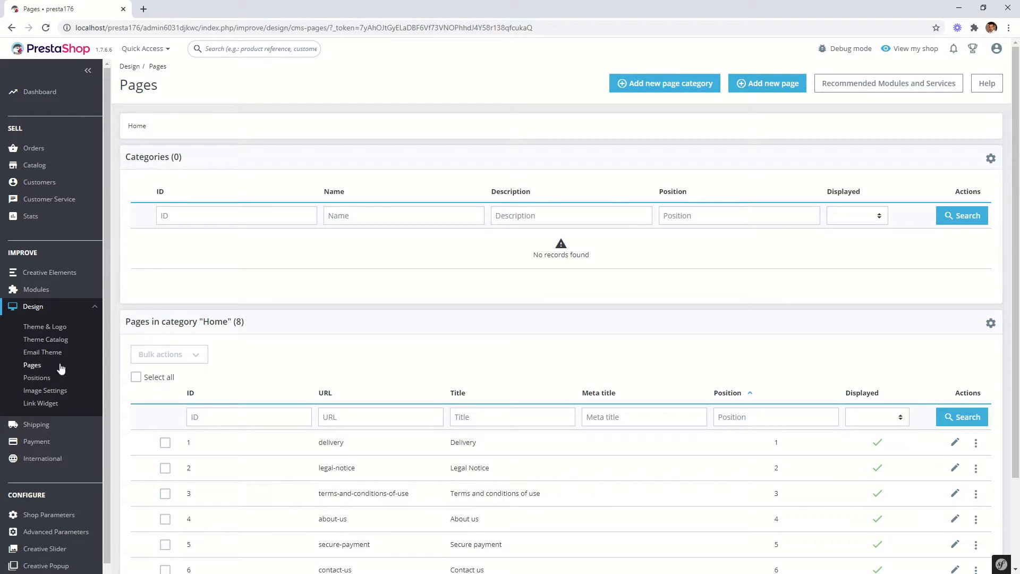
Step: Create a new page in the Home category with the title "Black Friday Sale"
{"action": "left_click", "coordinate": [765, 85]}
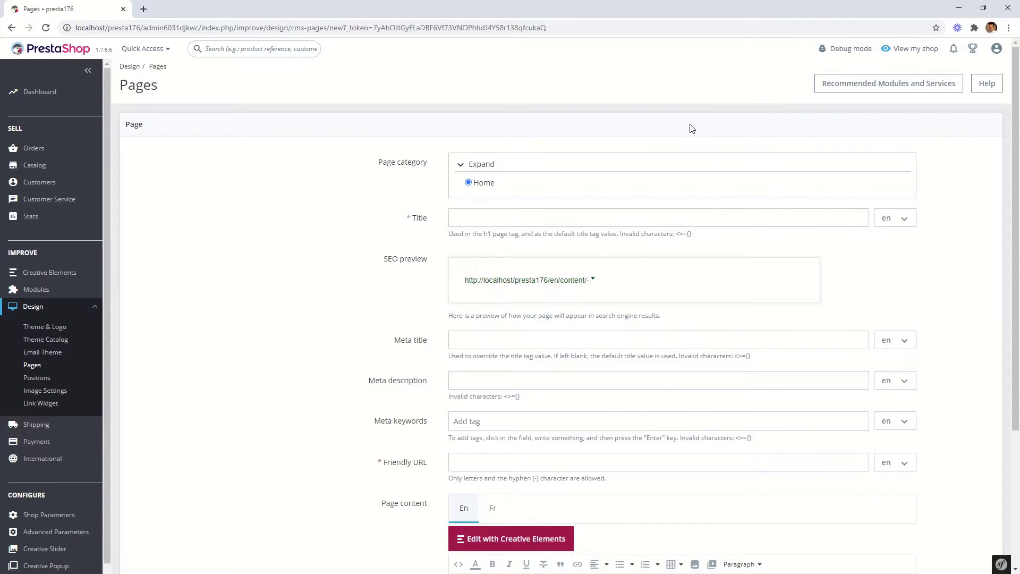
{"action": "left_click", "coordinate": [545, 220]}
{"action": "type", "text": "Black Friday Sale"}
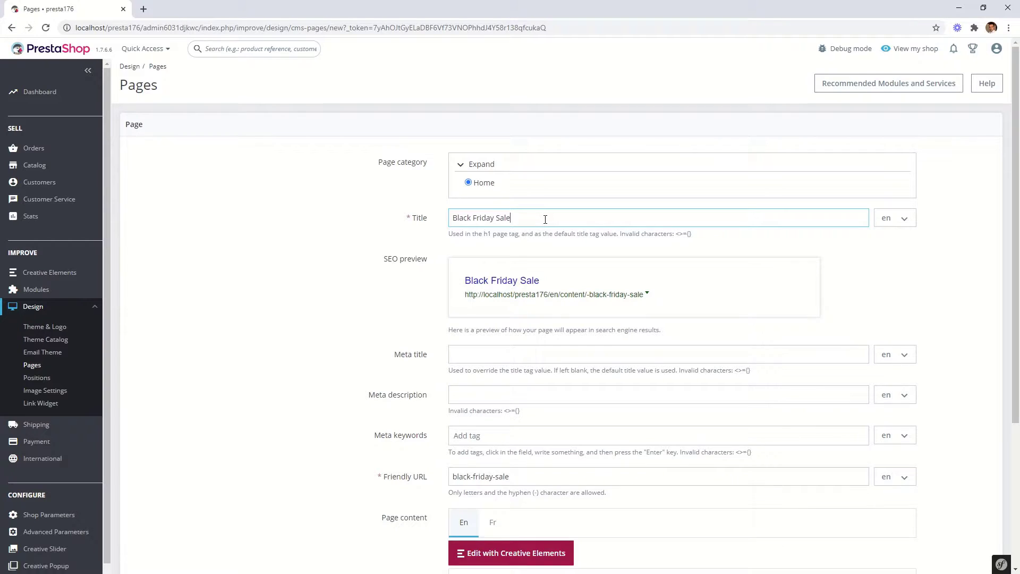
Step: Set the page to be displayed in the shop and save it with a preview
{"action": "scroll", "coordinate": [546, 219], "scroll_direction": "down", "scroll_amount": 3}
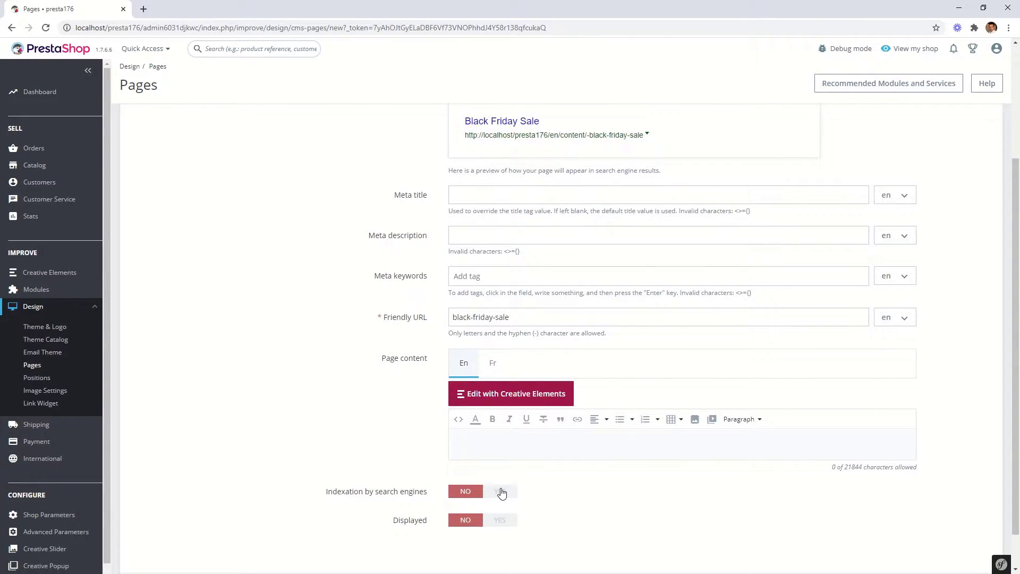
{"action": "left_click", "coordinate": [496, 524]}
{"action": "scroll", "coordinate": [744, 505], "scroll_direction": "down", "scroll_amount": 1}
{"action": "left_click", "coordinate": [916, 547]}
{"action": "scroll", "coordinate": [916, 549], "scroll_direction": "down", "scroll_amount": 5}
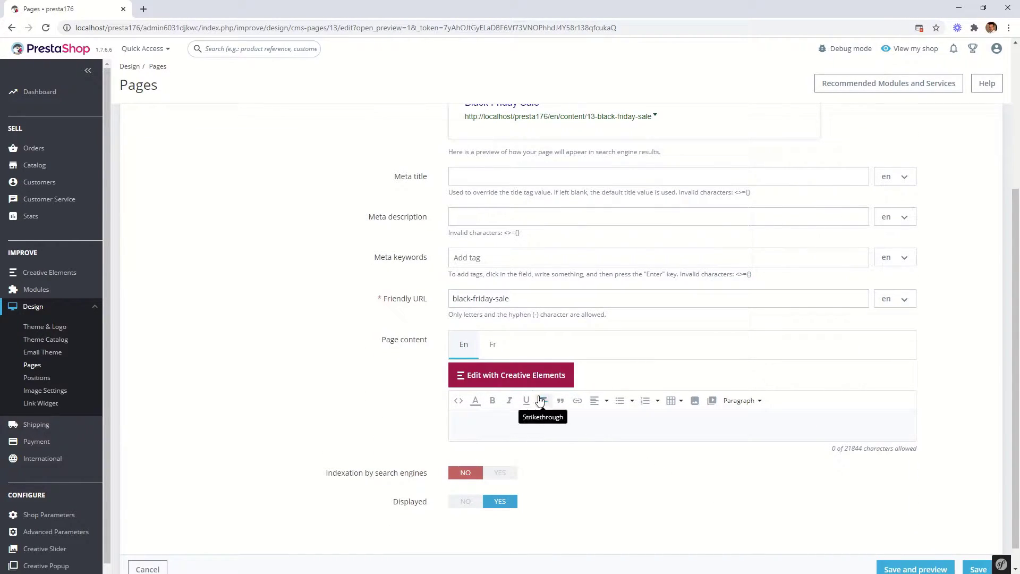
Step: Edit the page content with Creative Elements and insert the predesigned template "Landing Page – Black Friday Sale"
{"action": "left_click", "coordinate": [524, 383]}
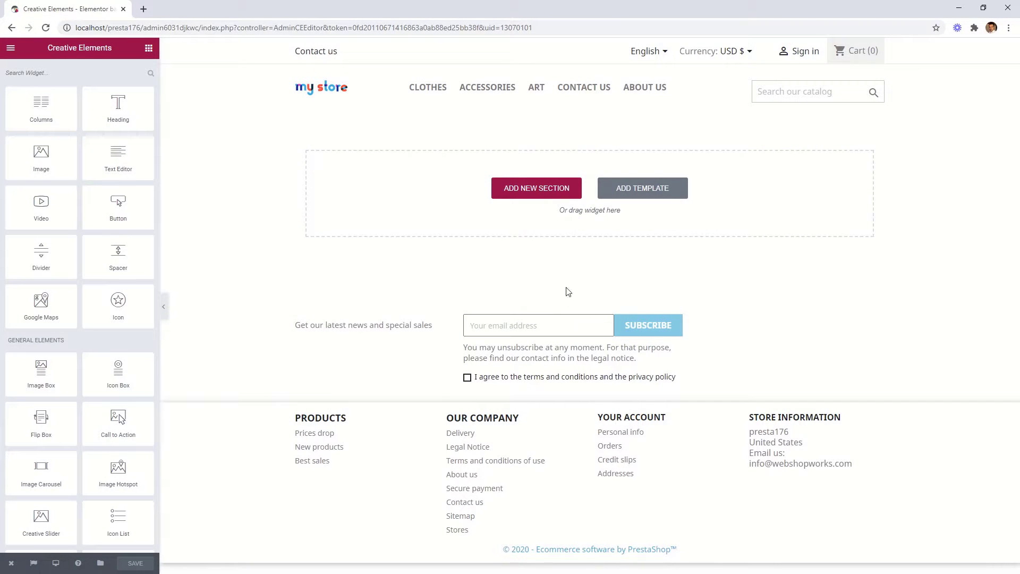
{"action": "left_click", "coordinate": [644, 190]}
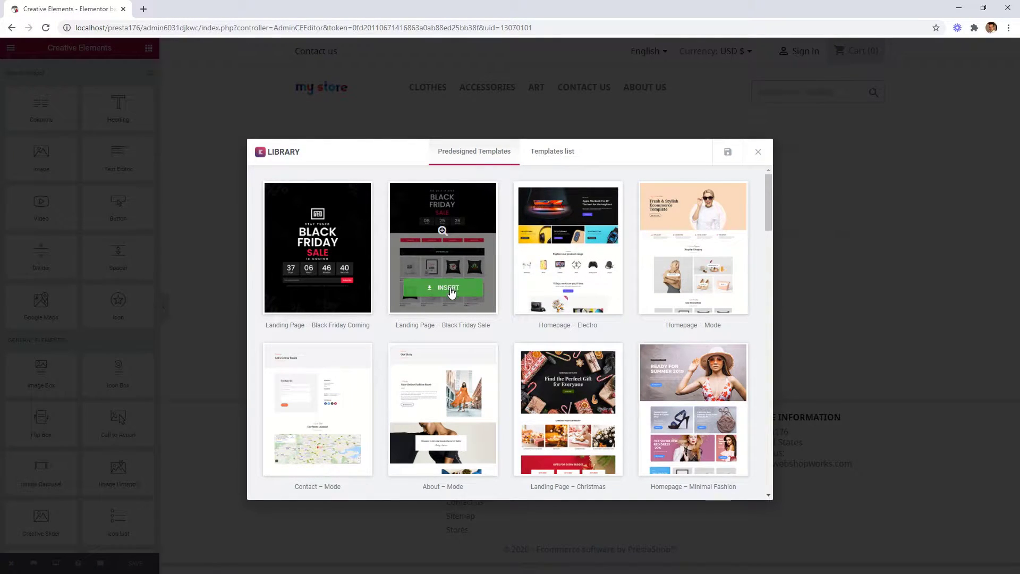
{"action": "left_click", "coordinate": [451, 291]}
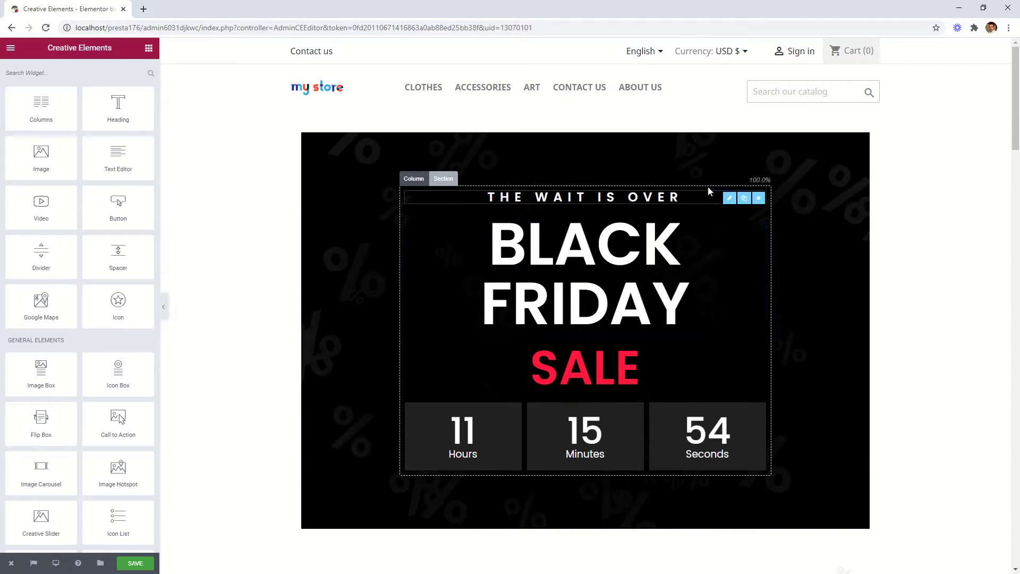
Step: Try Stretch Section on the Black Friday countdown banner section and switch it back off
{"action": "mouse_move", "coordinate": [1016, 78]}
{"action": "left_mouse_down"}
{"action": "mouse_move", "coordinate": [1015, 463]}
{"action": "mouse_move", "coordinate": [1018, 80]}
{"action": "mouse_move", "coordinate": [1018, 90]}
{"action": "left_mouse_up"}
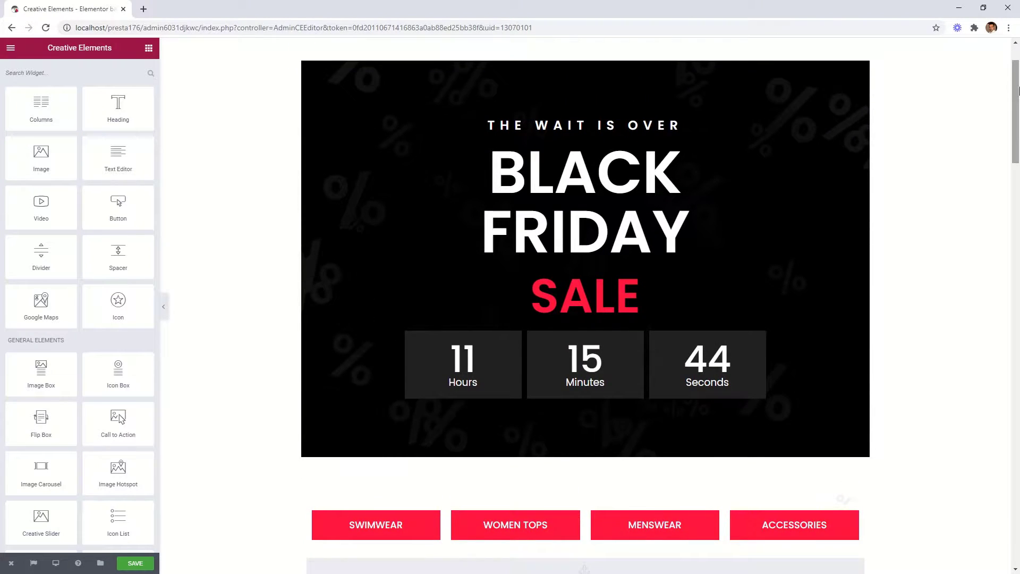
{"action": "left_click", "coordinate": [447, 108]}
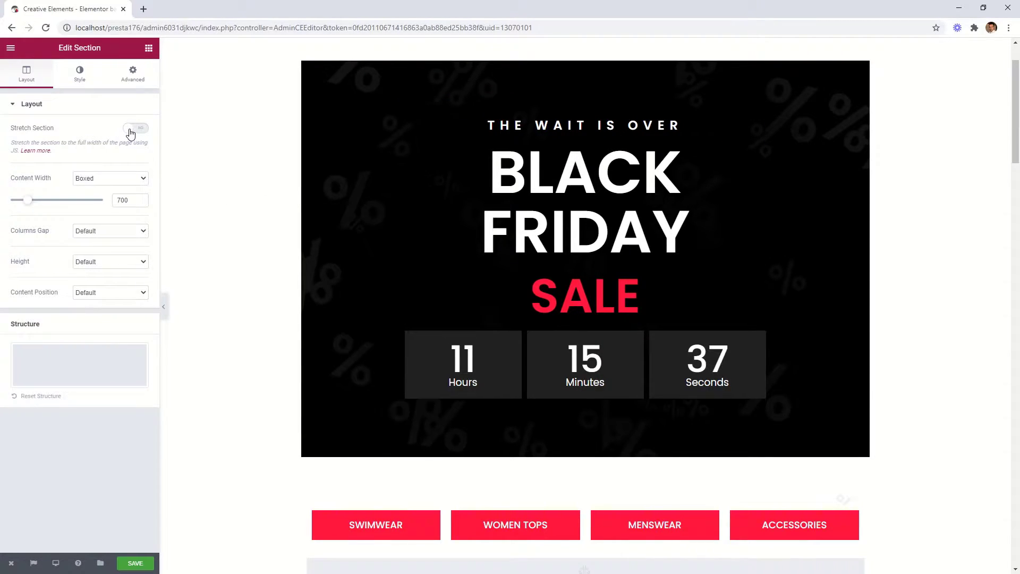
{"action": "left_click", "coordinate": [130, 129]}
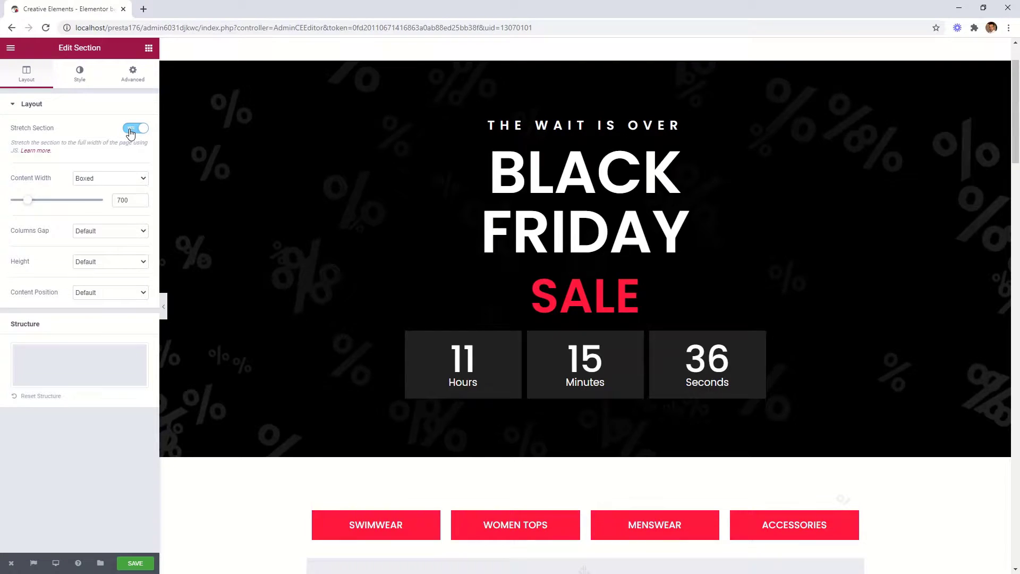
{"action": "left_click", "coordinate": [131, 131]}
Step: Enable Full Width for the whole page in the page settings
{"action": "scroll", "coordinate": [290, 499], "scroll_direction": "down", "scroll_amount": 2}
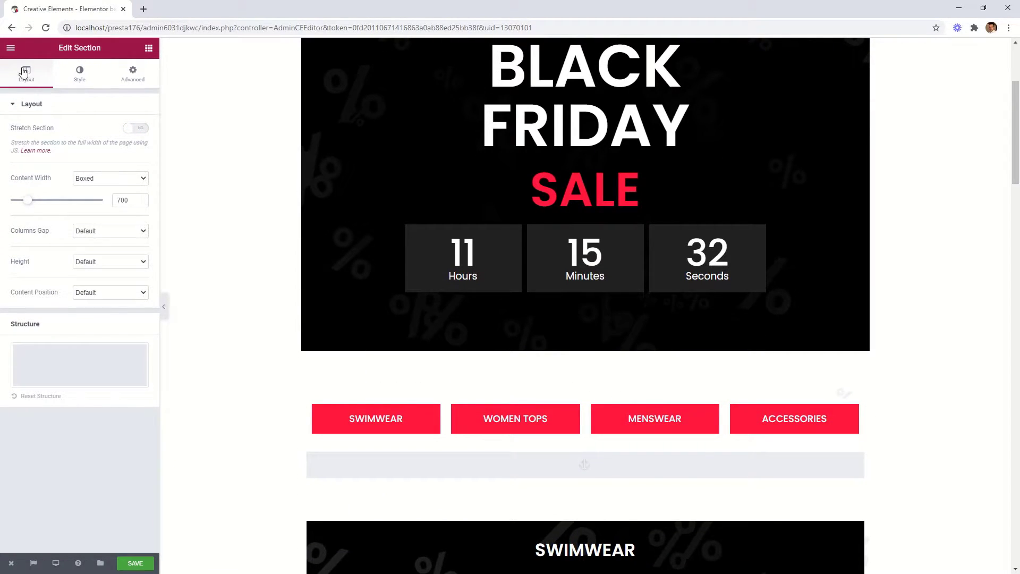
{"action": "left_click", "coordinate": [10, 48]}
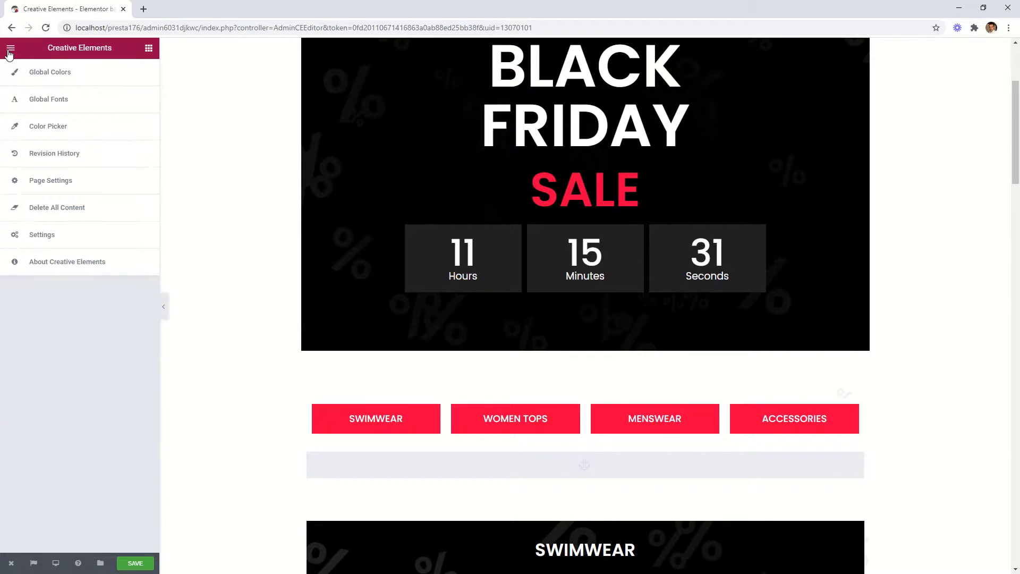
{"action": "left_click", "coordinate": [30, 180]}
{"action": "left_click", "coordinate": [135, 211]}
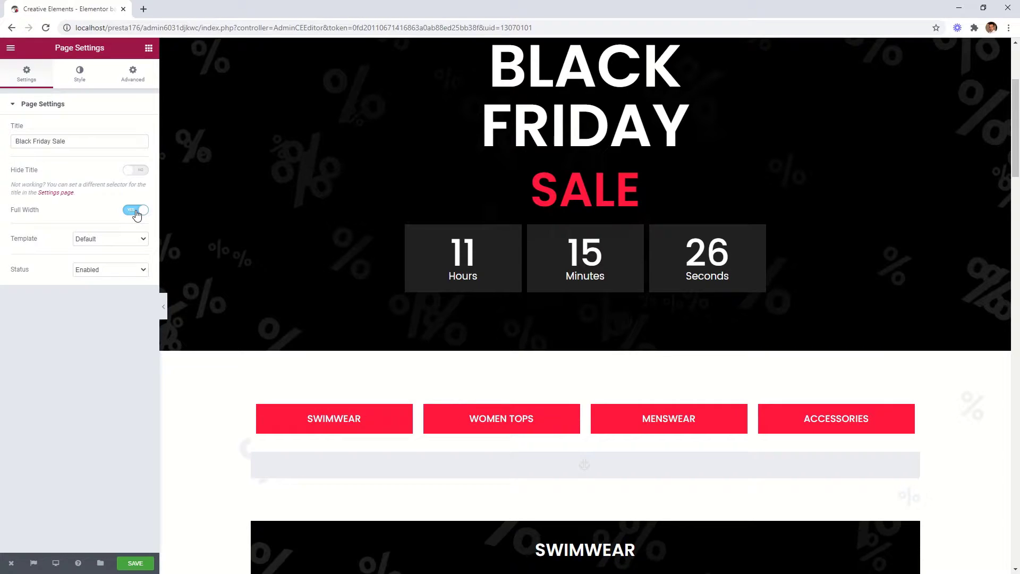
{"action": "scroll", "coordinate": [273, 277], "scroll_direction": "up", "scroll_amount": 3}
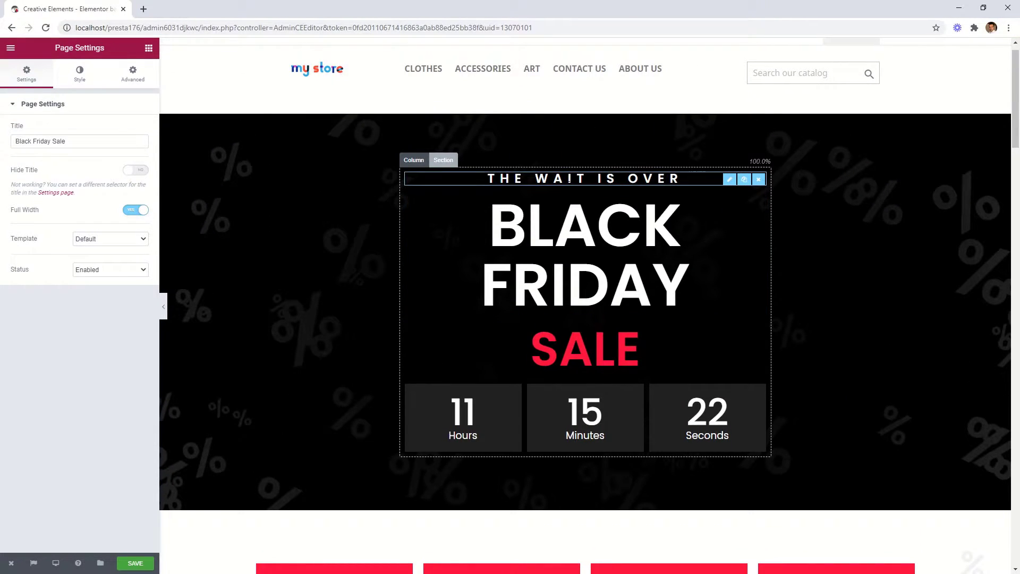
{"action": "left_click", "coordinate": [584, 179]}
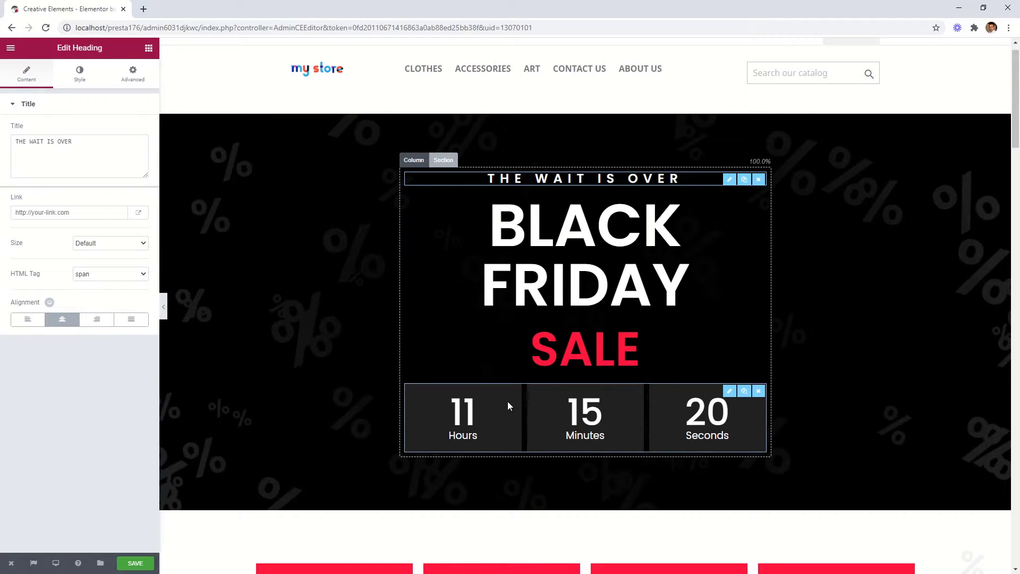
{"action": "left_click", "coordinate": [499, 412]}
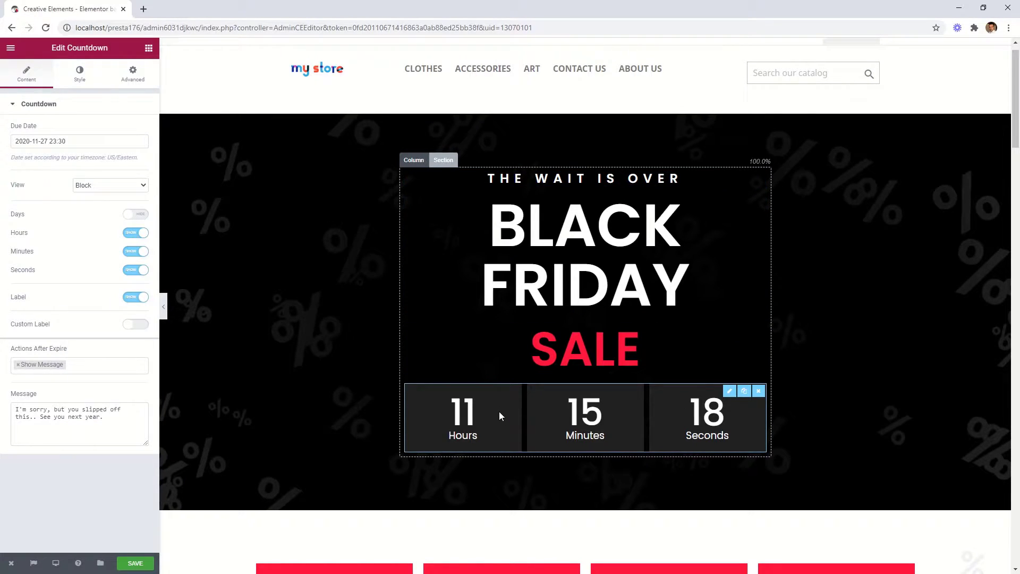
{"action": "left_click", "coordinate": [71, 142]}
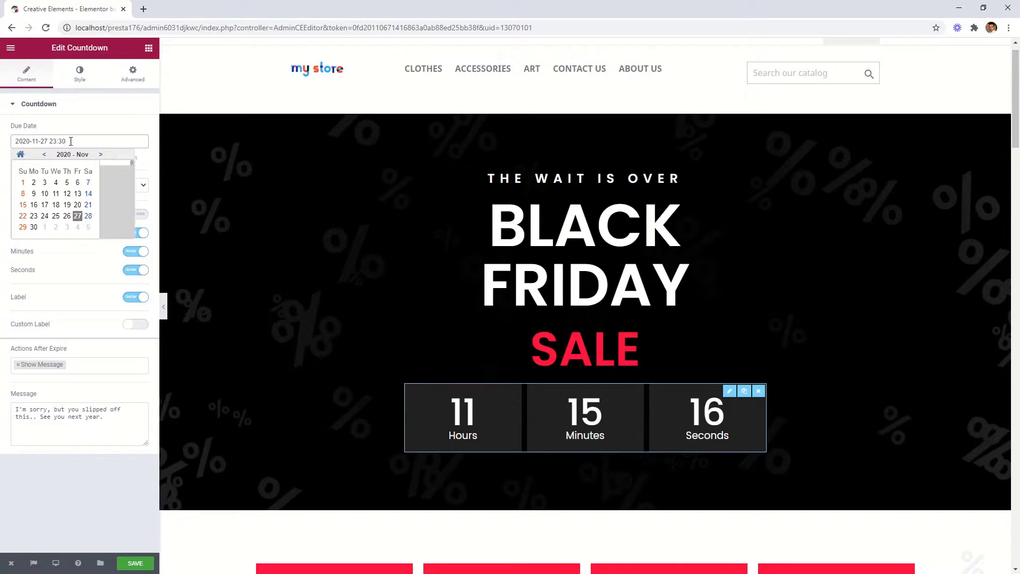
{"action": "left_click", "coordinate": [89, 217]}
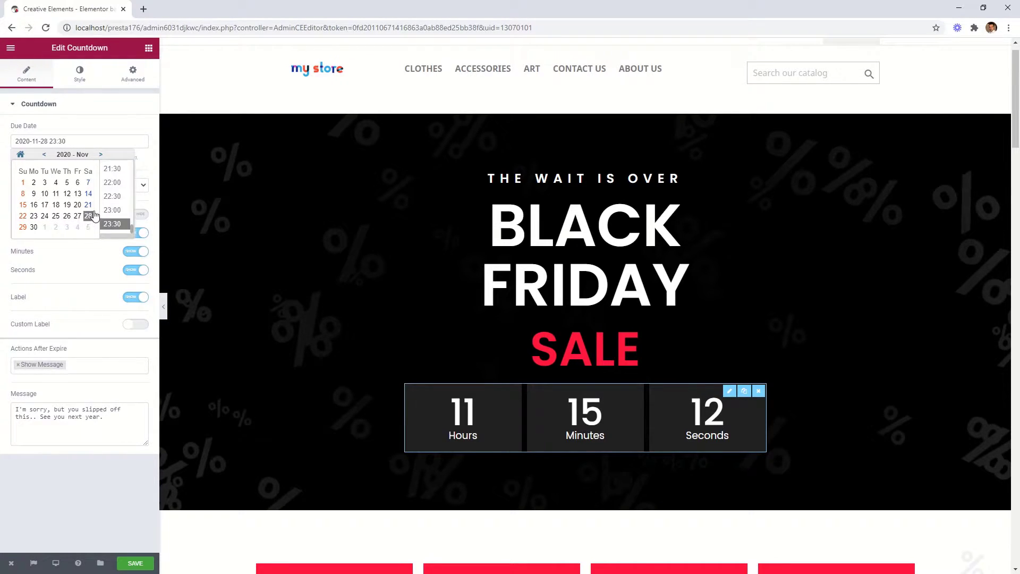
{"action": "scroll", "coordinate": [117, 184], "scroll_direction": "up", "scroll_amount": 10}
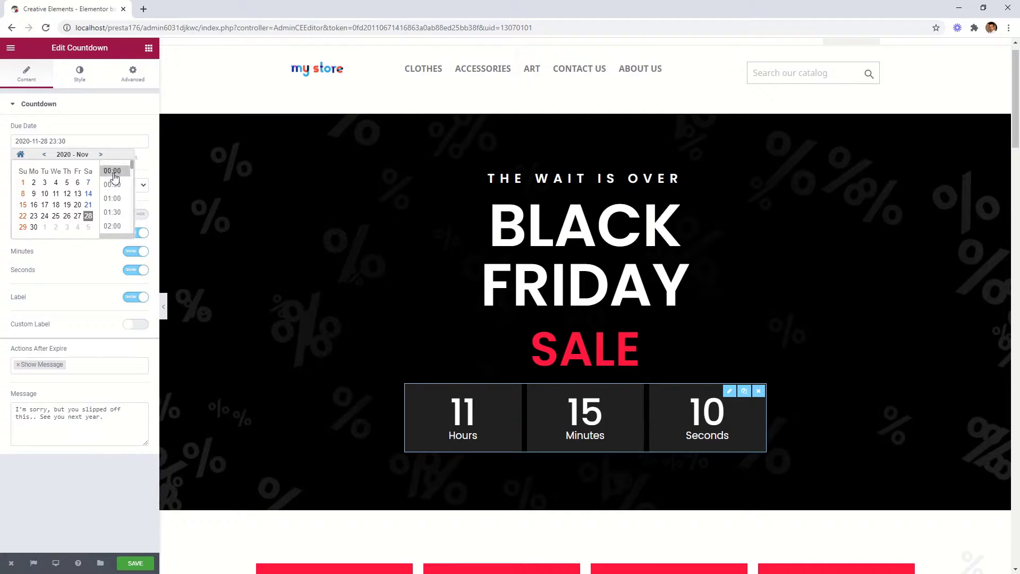
{"action": "left_click", "coordinate": [115, 177]}
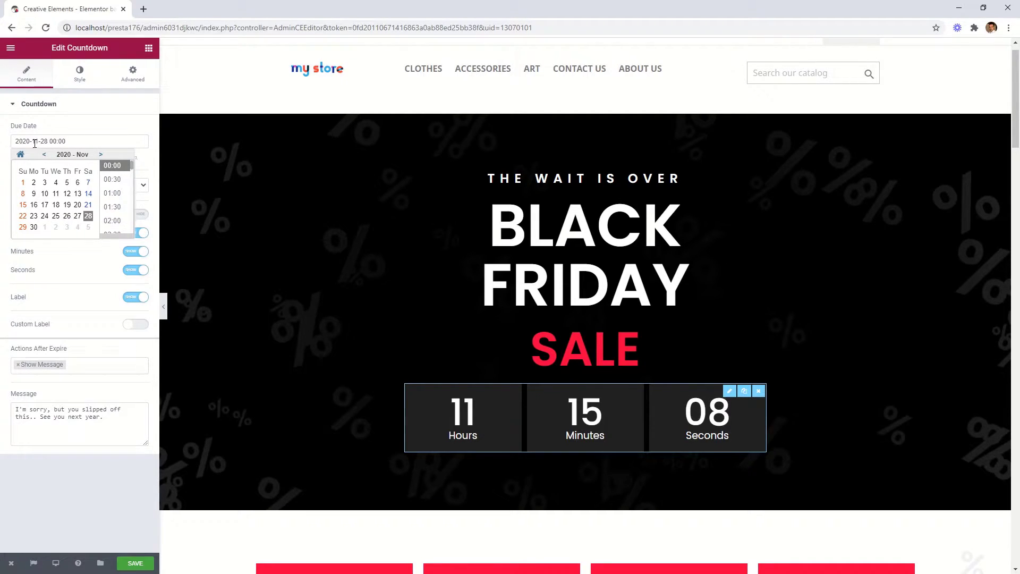
{"action": "left_click", "coordinate": [75, 141]}
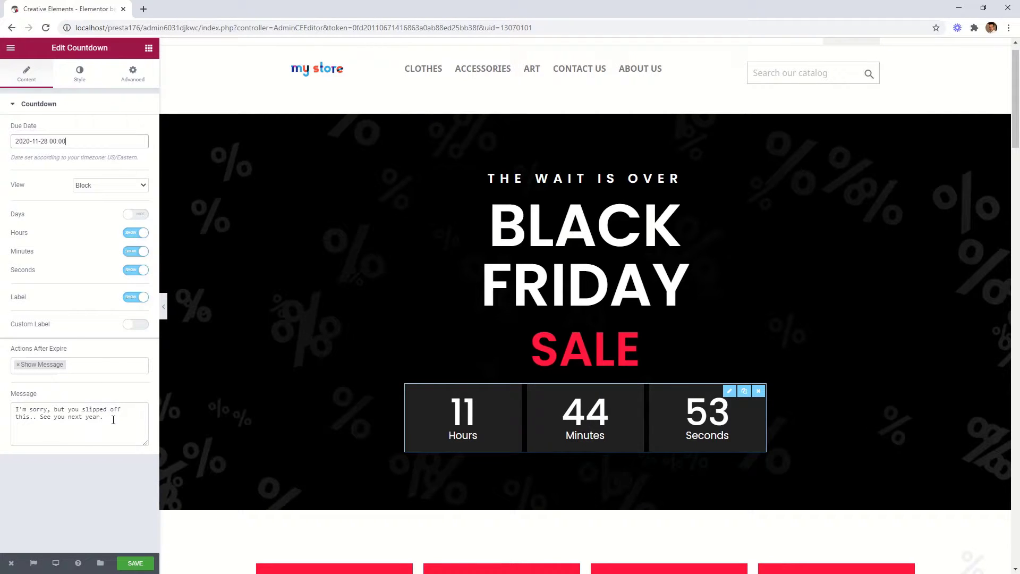
Step: Add Redirect to the countdown's actions after expiry and set the redirect URL to "/"
{"action": "left_click", "coordinate": [87, 367]}
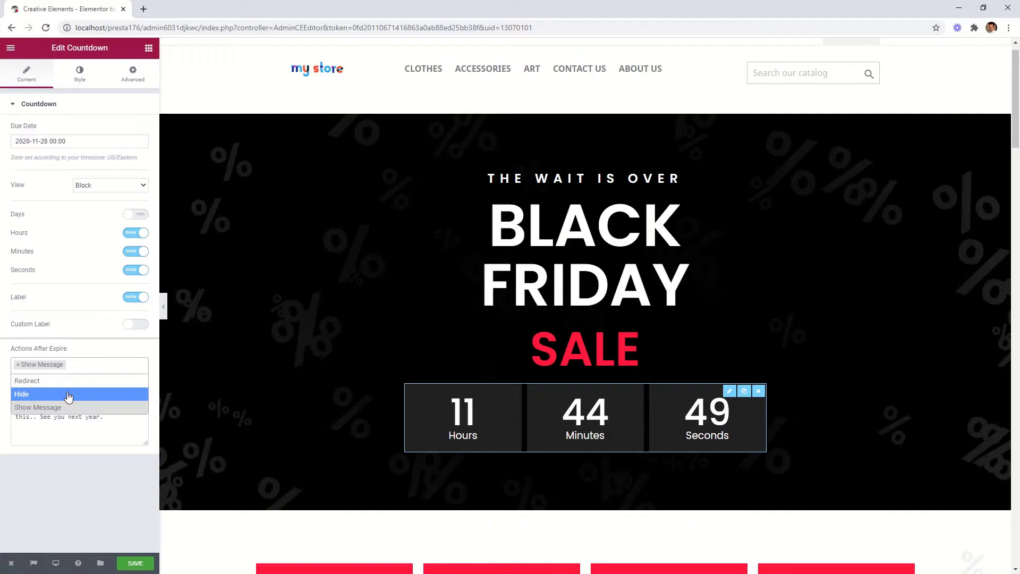
{"action": "left_click", "coordinate": [26, 381]}
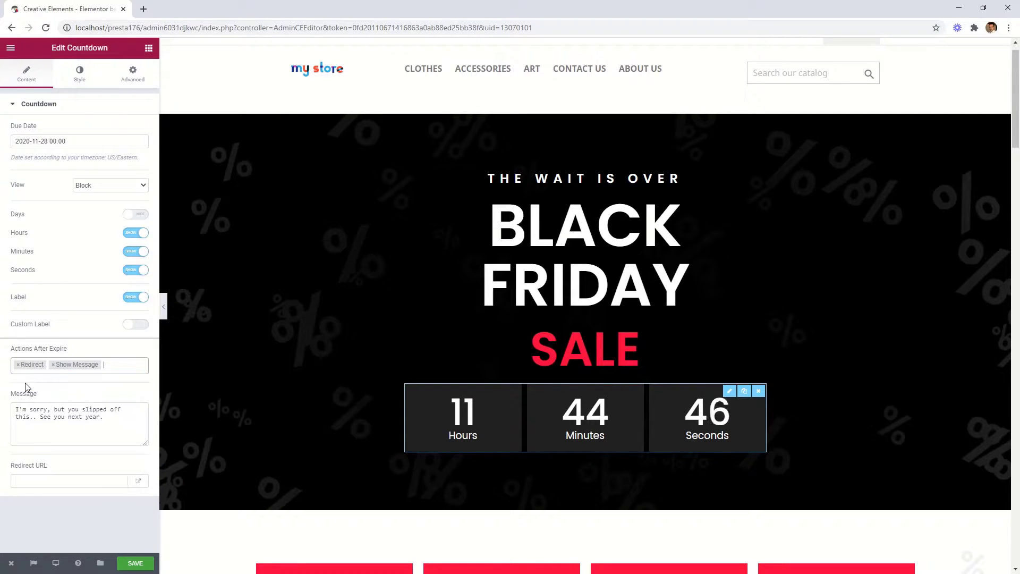
{"action": "left_click", "coordinate": [21, 482]}
{"action": "type", "text": "/"}
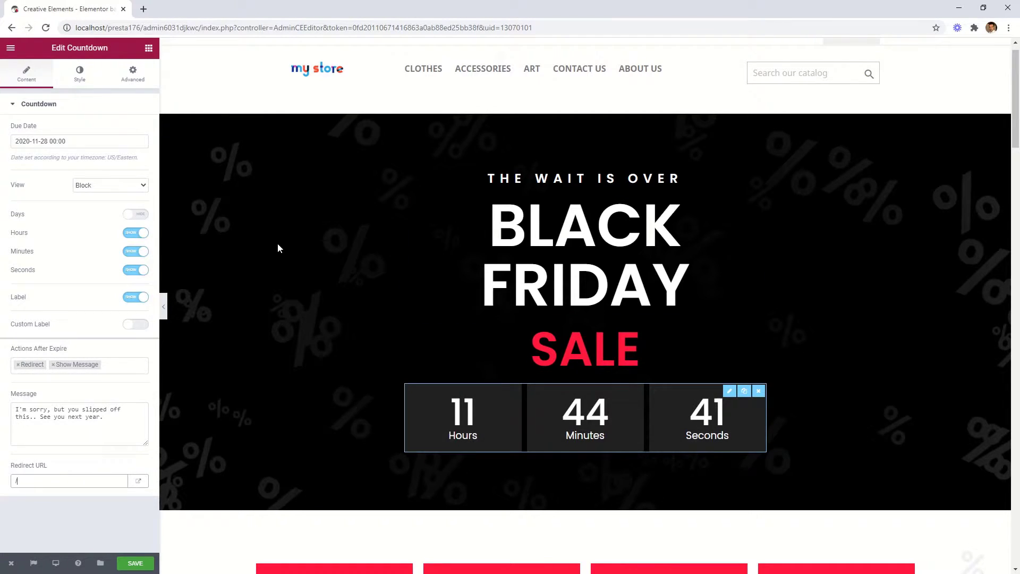
Step: Open the title text of the SWIMWEAR heading above the first product grid
{"action": "scroll", "coordinate": [278, 244], "scroll_direction": "down", "scroll_amount": 1}
{"action": "scroll", "coordinate": [274, 244], "scroll_direction": "down", "scroll_amount": 6}
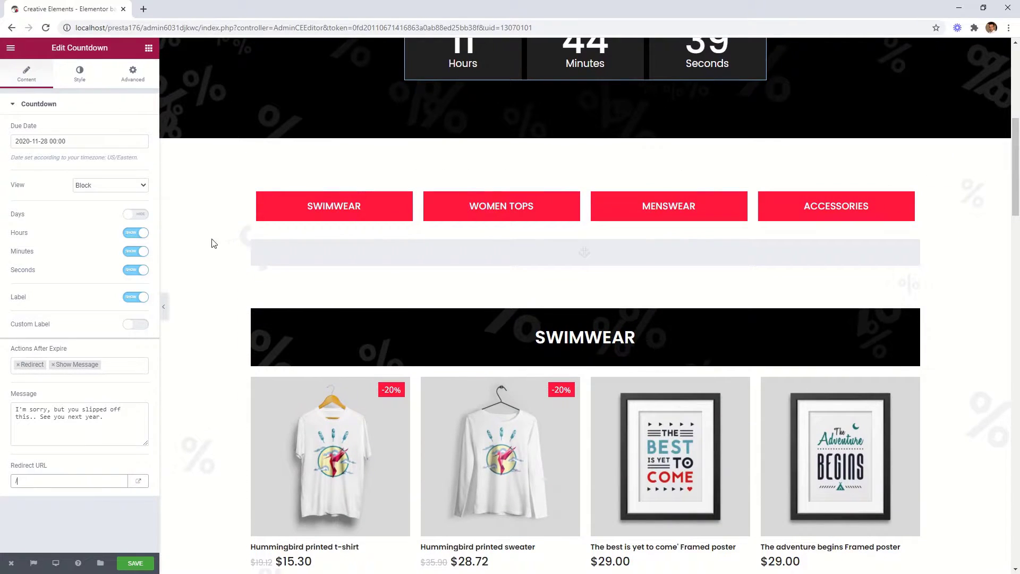
{"action": "scroll", "coordinate": [180, 258], "scroll_direction": "down", "scroll_amount": 3}
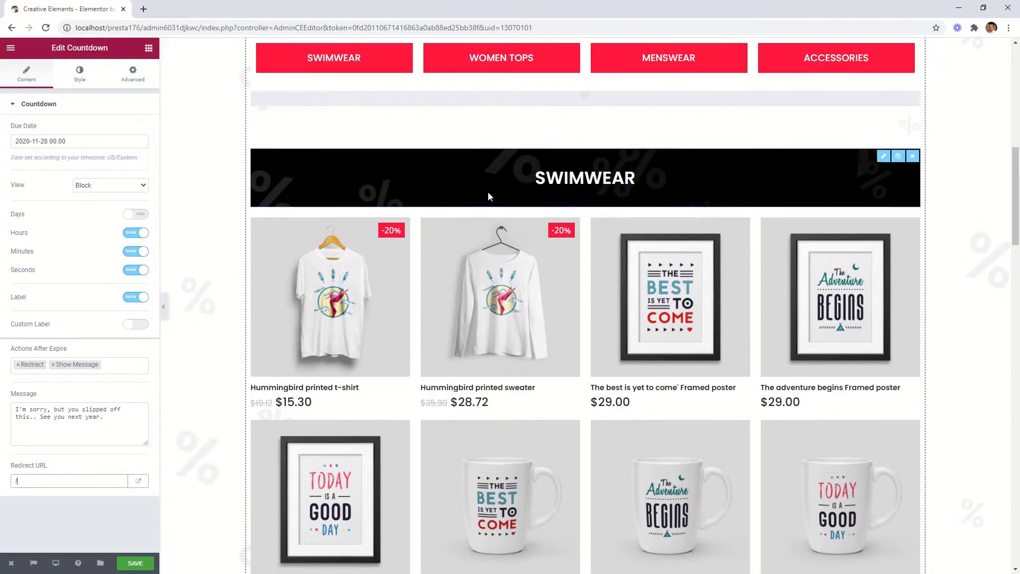
{"action": "left_click", "coordinate": [574, 179]}
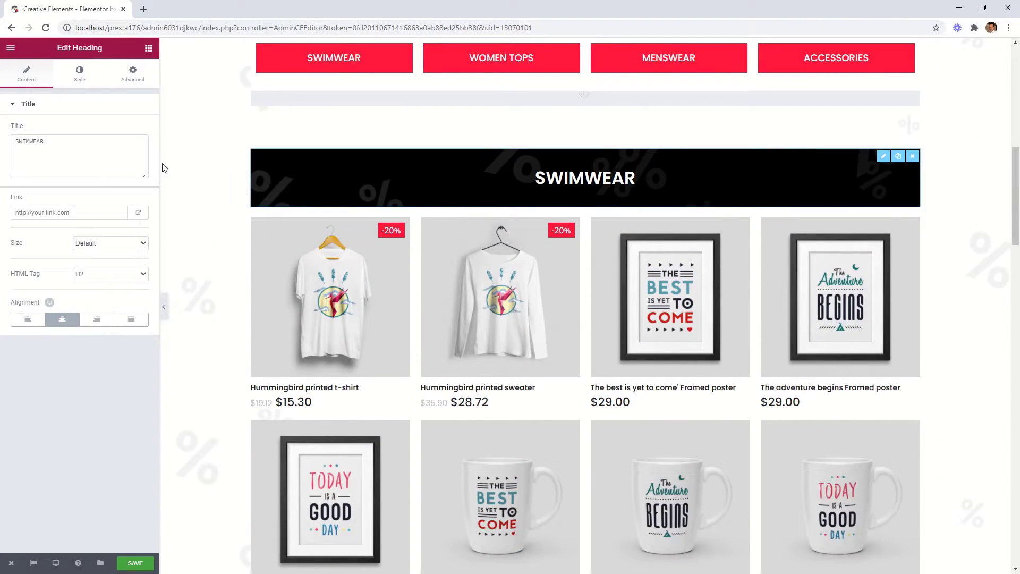
{"action": "left_click_drag", "start_coordinate": [60, 143], "coordinate": [7, 146]}
{"action": "left_click", "coordinate": [56, 145]}
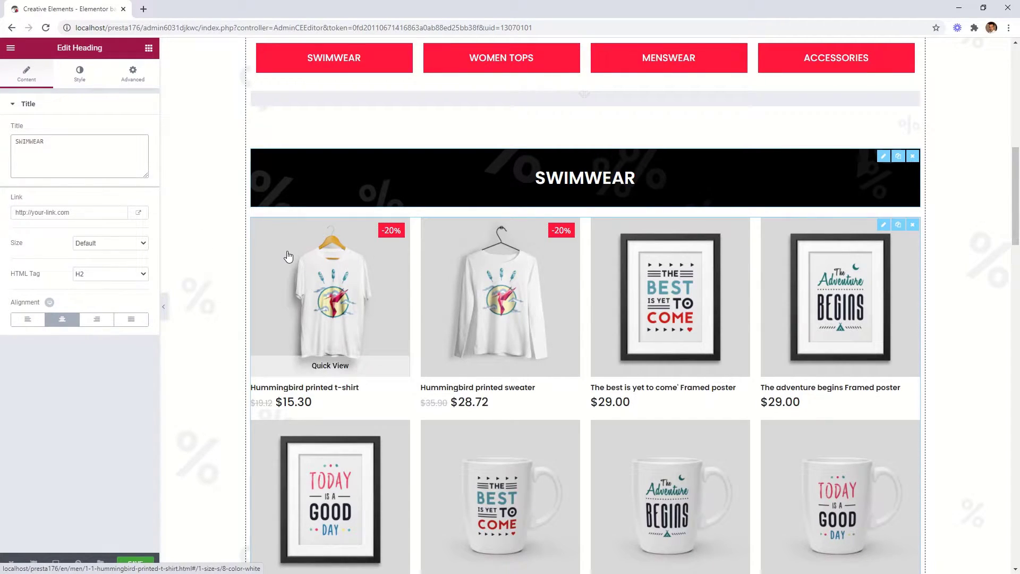
Step: Change the listing of the product grid under the SWIMWEAR heading to Custom Products
{"action": "left_click", "coordinate": [267, 244]}
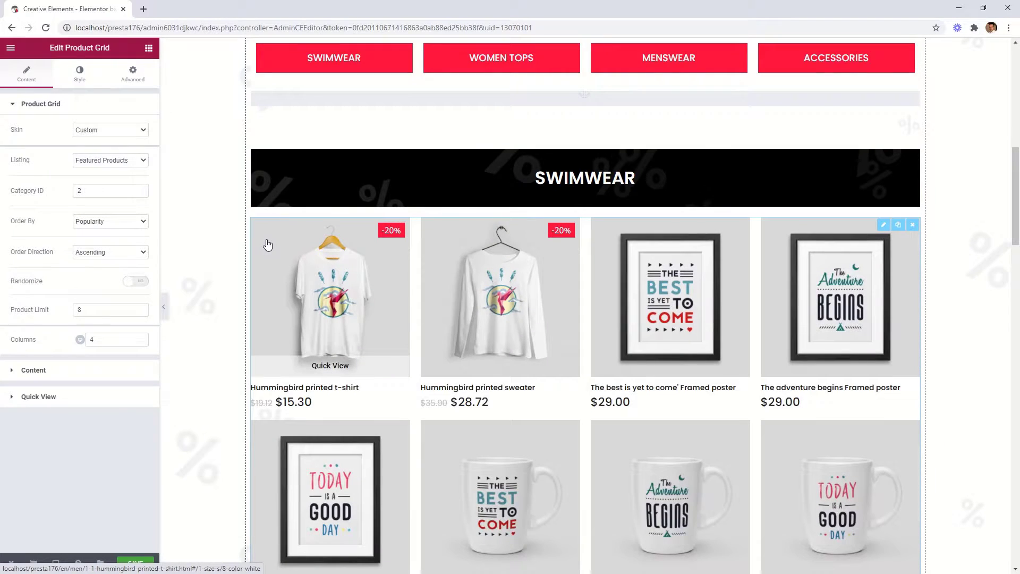
{"action": "left_click", "coordinate": [145, 164]}
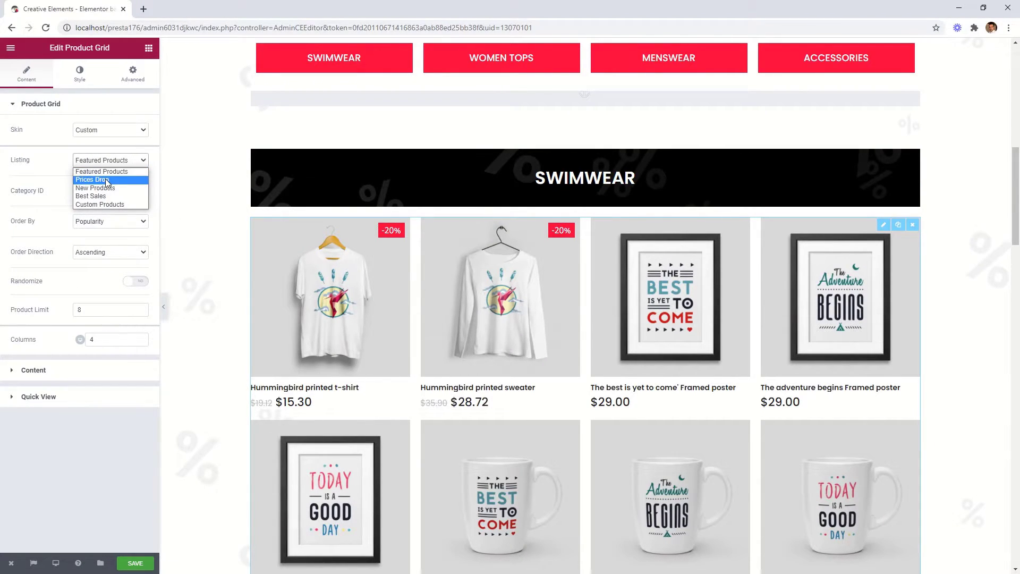
{"action": "left_click", "coordinate": [122, 205]}
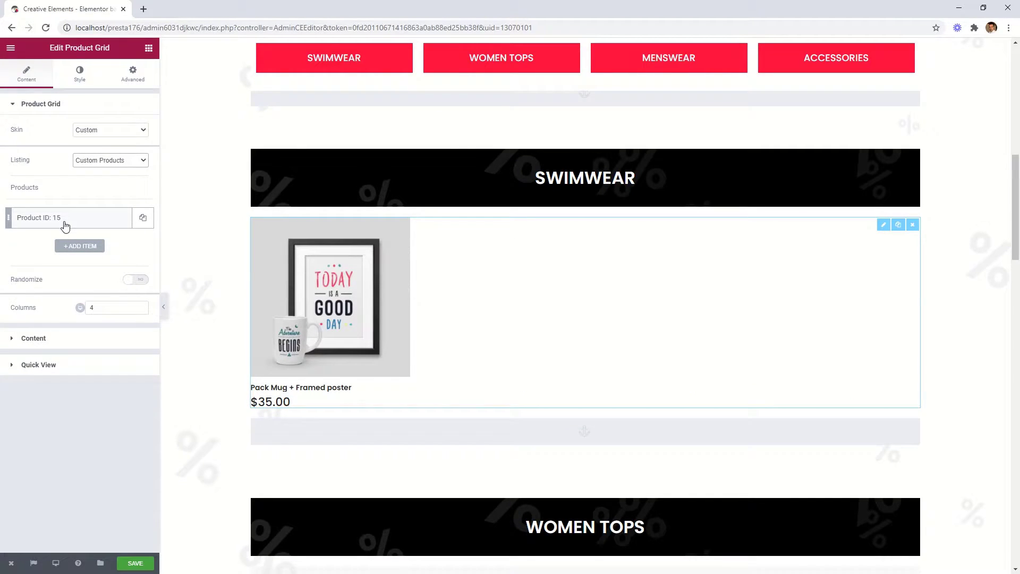
Step: Add two more items to the Swimwear product grid, with product IDs 1 and 2
{"action": "left_click", "coordinate": [79, 246]}
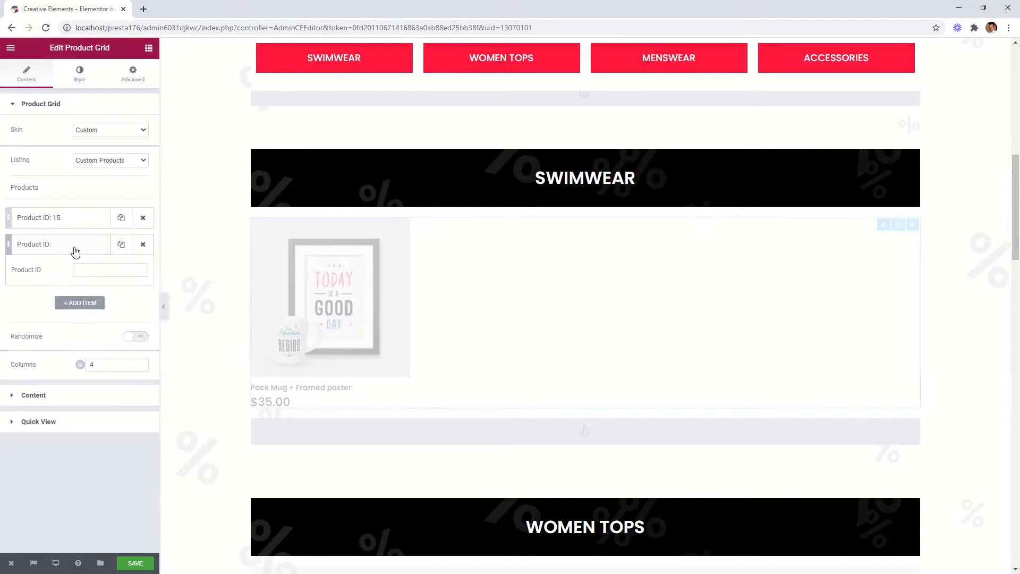
{"action": "left_click", "coordinate": [97, 269]}
{"action": "type", "text": "1"}
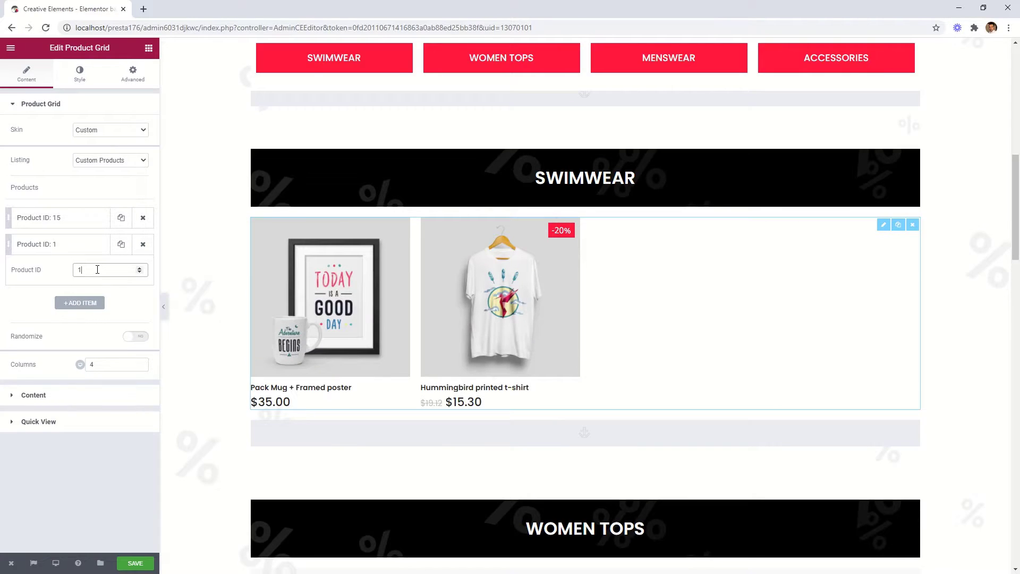
{"action": "left_click", "coordinate": [98, 305]}
{"action": "left_click", "coordinate": [94, 297]}
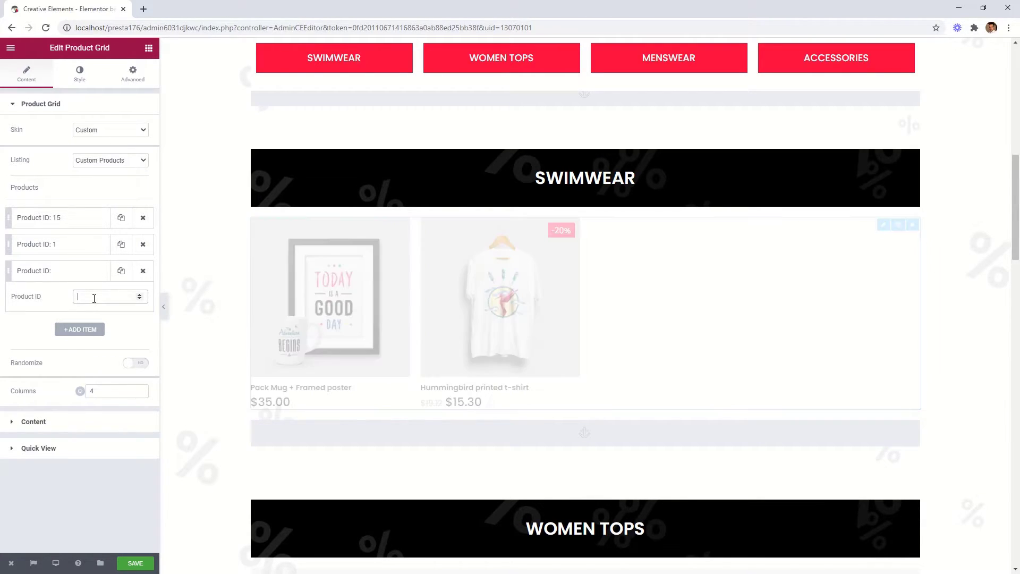
{"action": "type", "text": "2"}
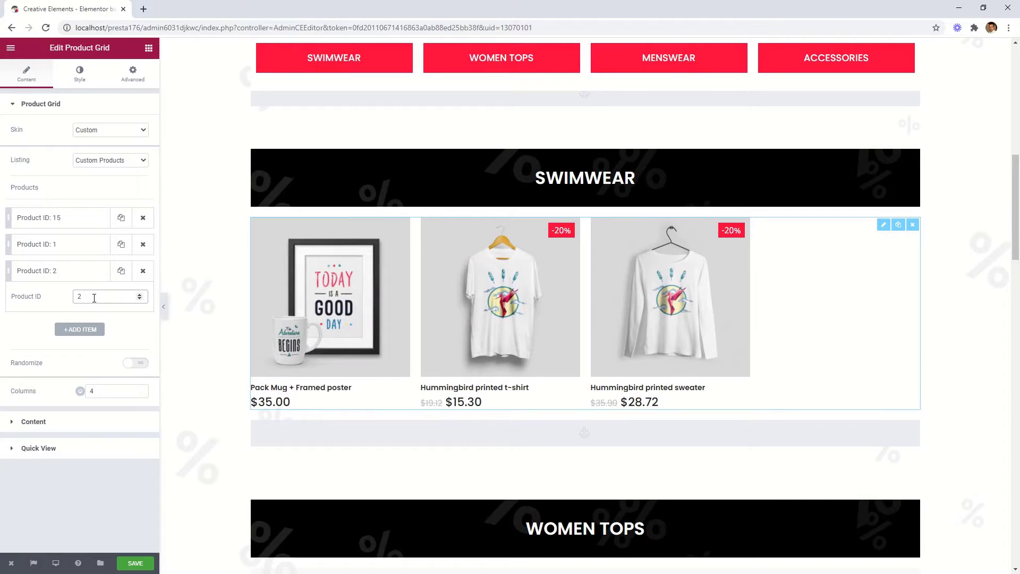
Step: Add a fourth item with product ID 3 to the Swimwear product grid
{"action": "left_click", "coordinate": [91, 330]}
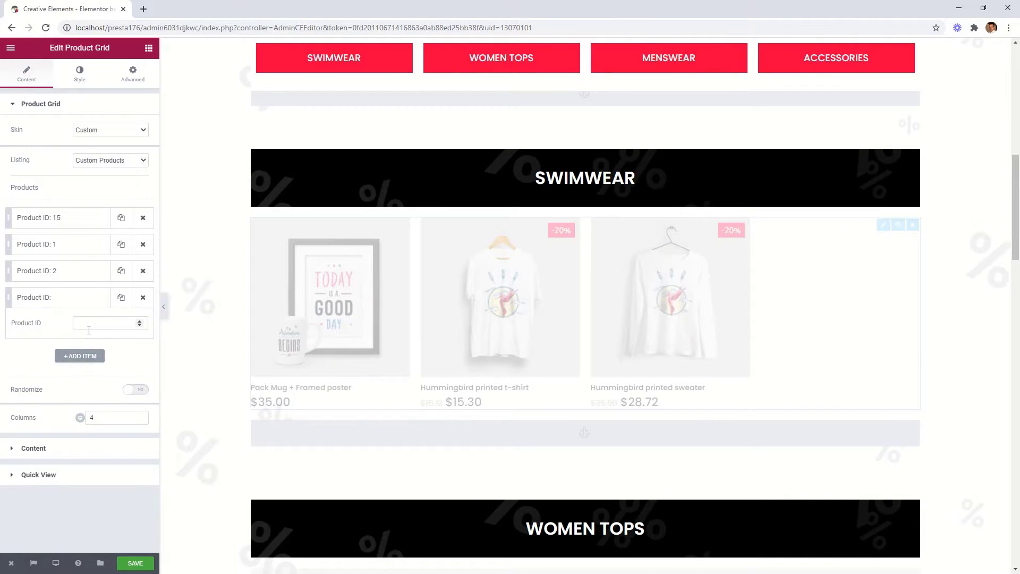
{"action": "left_click", "coordinate": [109, 321]}
{"action": "type", "text": "3"}
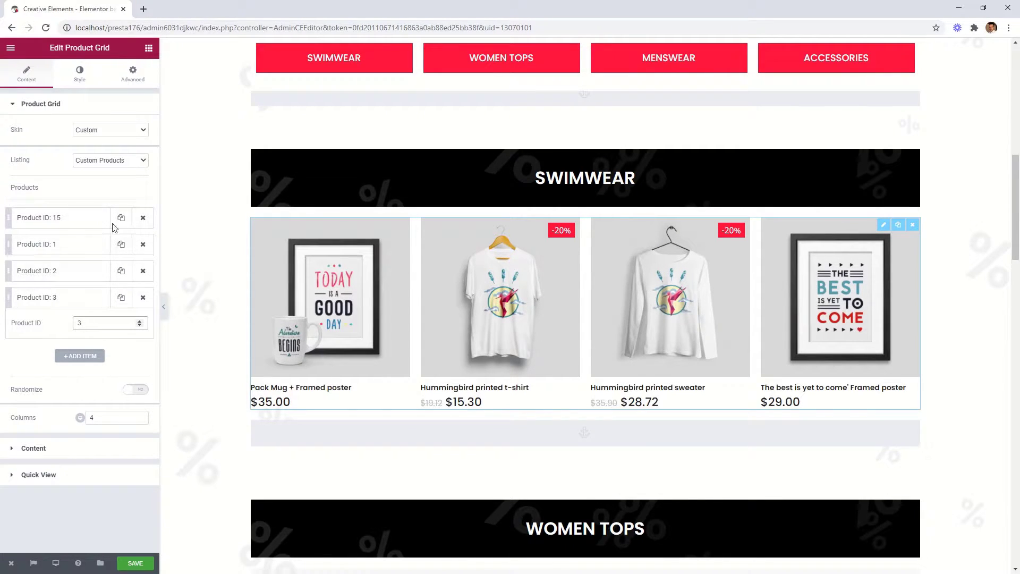
Step: Change the Swimwear product grid's listing to Featured Products
{"action": "left_click", "coordinate": [124, 160]}
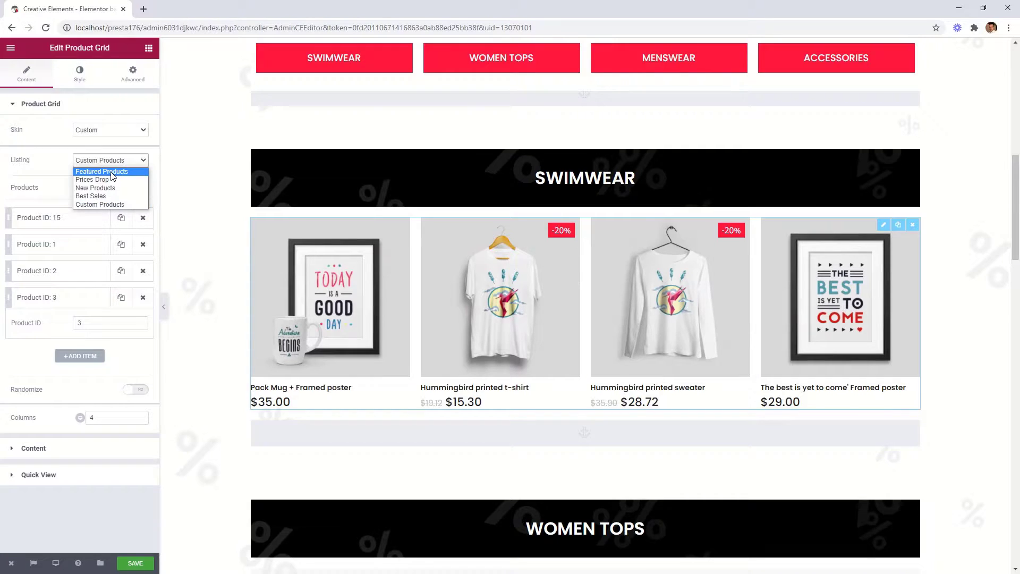
{"action": "left_click", "coordinate": [112, 171]}
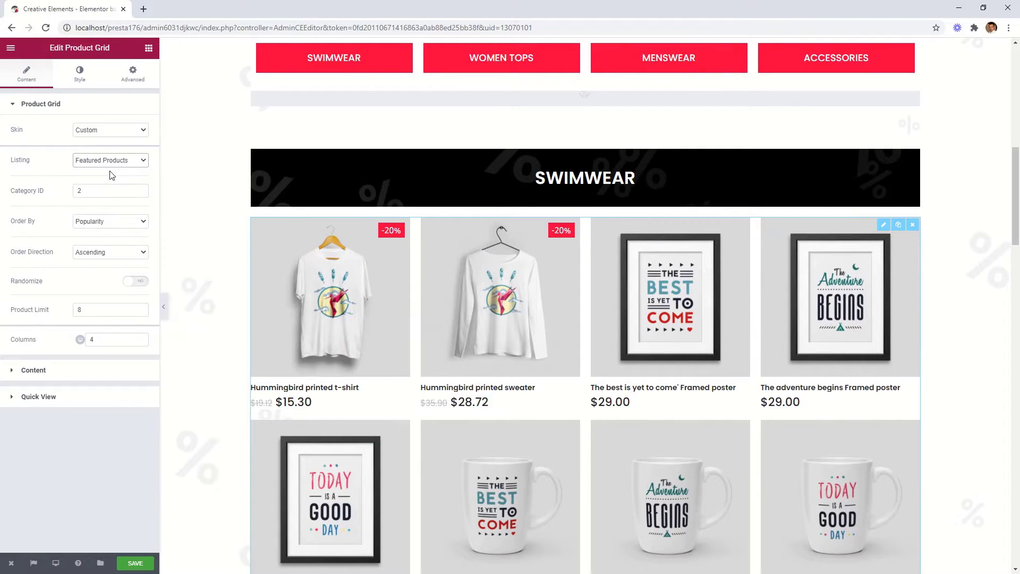
Step: Try category ID 3 for the Swimwear product grid, and set it back to 2
{"action": "left_click", "coordinate": [140, 190]}
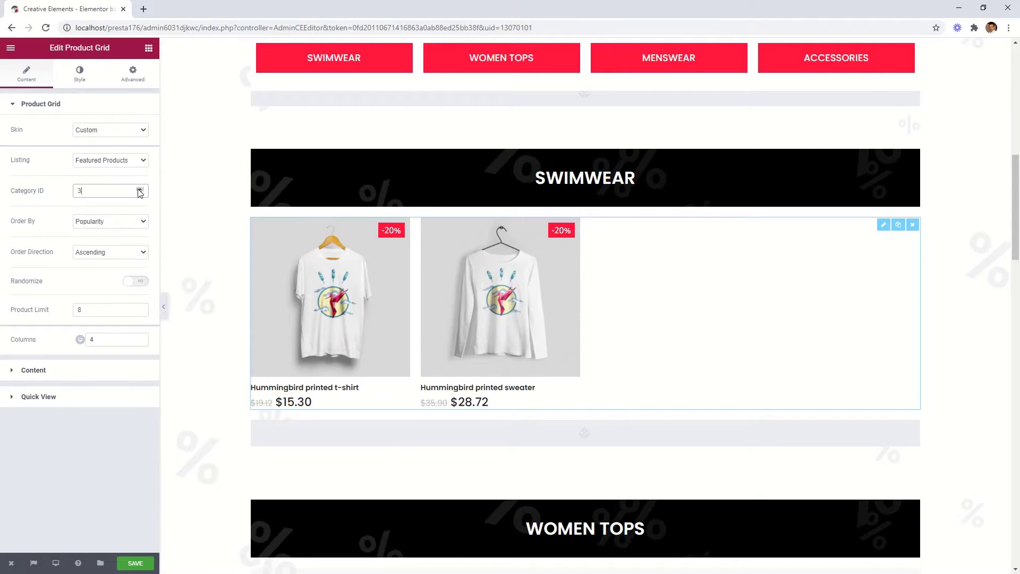
{"action": "left_click", "coordinate": [138, 190]}
{"action": "left_click", "coordinate": [141, 194]}
{"action": "left_click", "coordinate": [140, 194]}
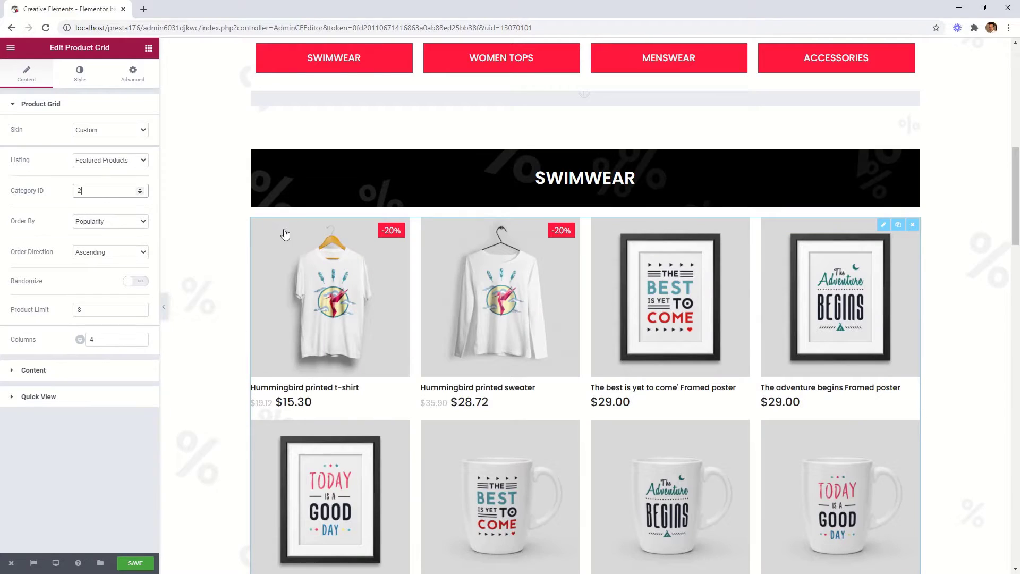
Step: Save the landing page and open its live storefront view
{"action": "scroll", "coordinate": [814, 214], "scroll_direction": "down", "scroll_amount": 2}
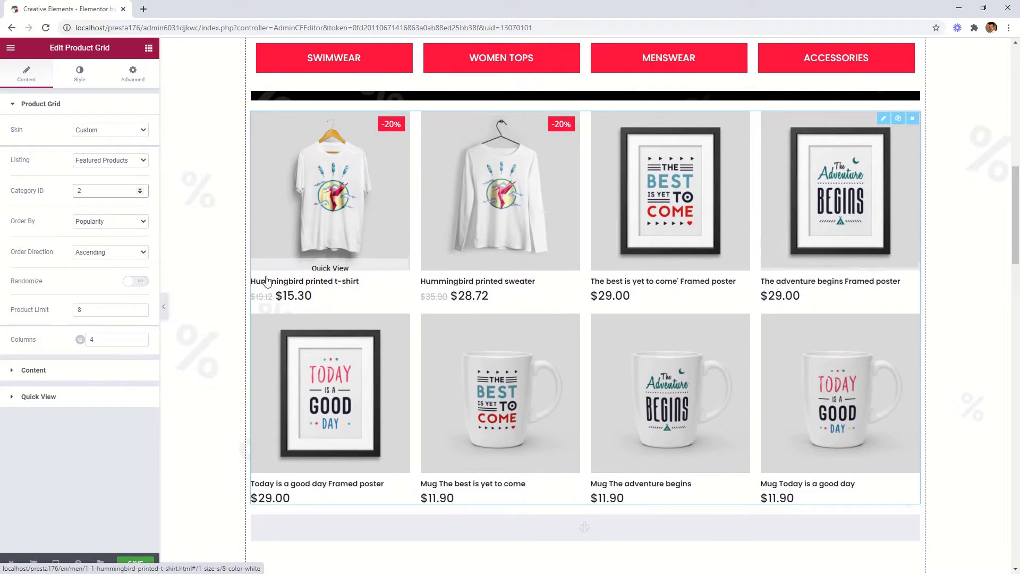
{"action": "scroll", "coordinate": [211, 285], "scroll_direction": "up", "scroll_amount": 1}
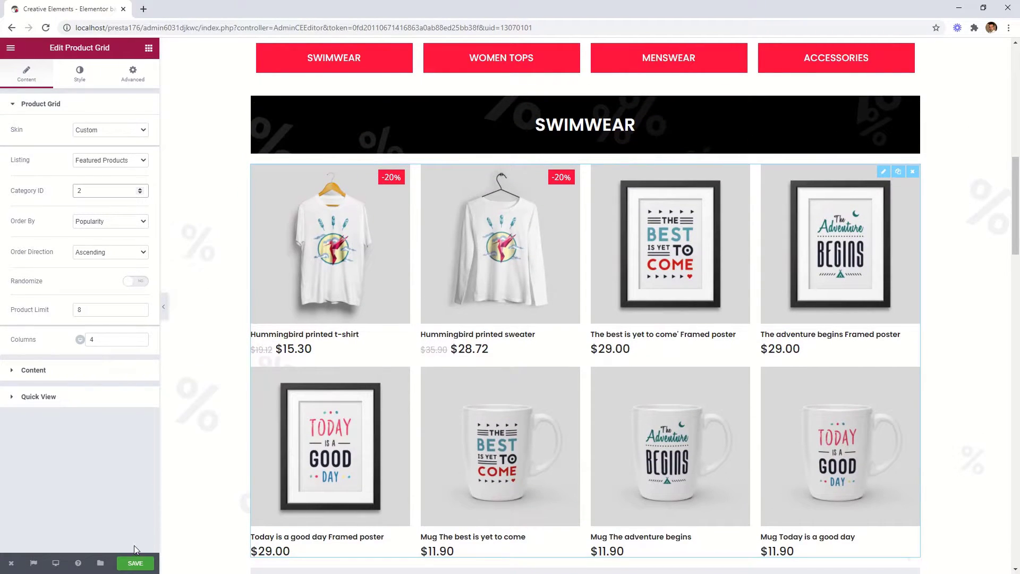
{"action": "left_click", "coordinate": [135, 565]}
{"action": "mouse_move", "coordinate": [12, 566]}
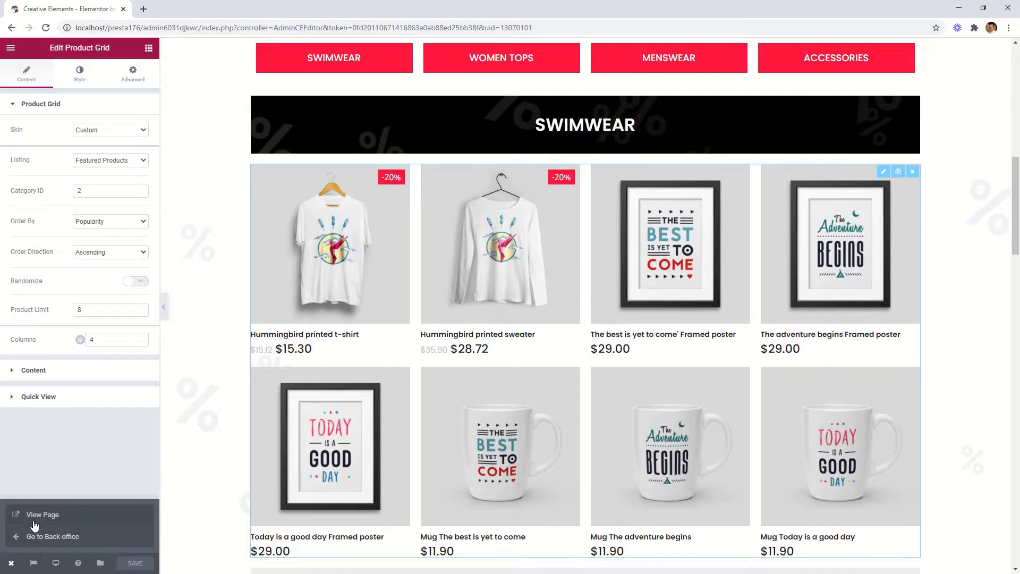
{"action": "left_click", "coordinate": [35, 516]}
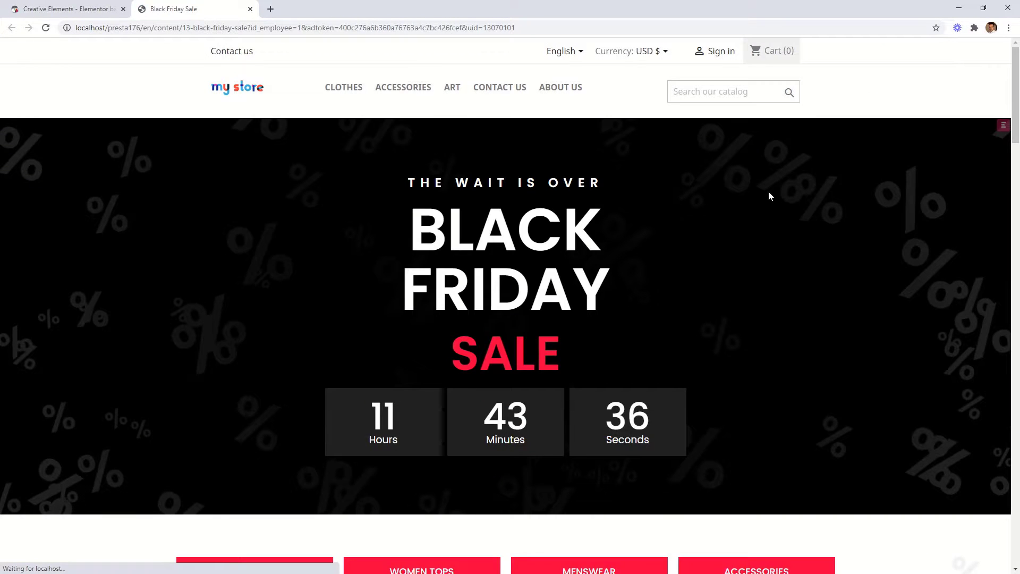
Step: Review the live Black Friday Sale page and test its SWIMWEAR and WOMEN TOPS section links
{"action": "scroll", "coordinate": [831, 224], "scroll_direction": "down", "scroll_amount": 5}
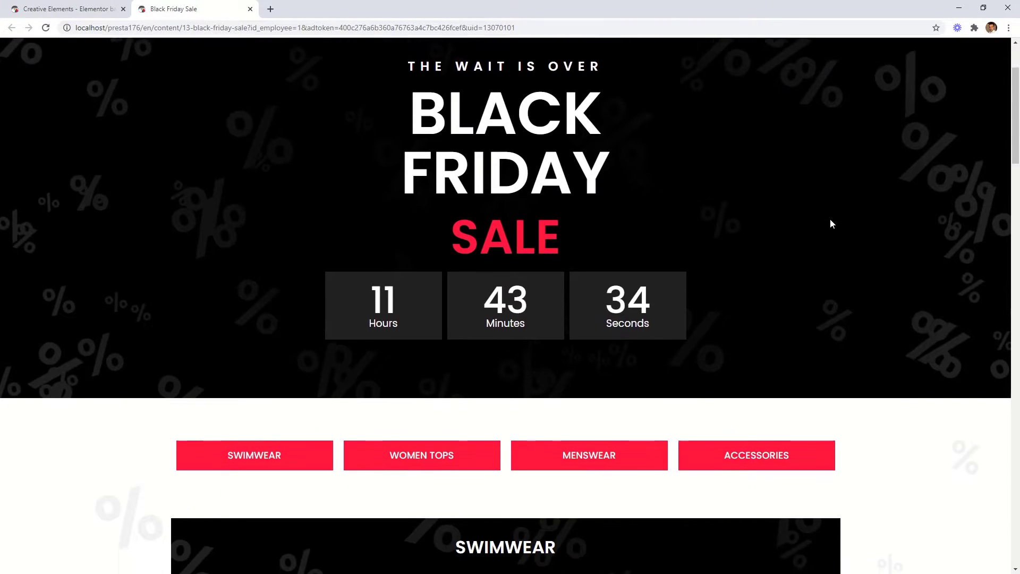
{"action": "scroll", "coordinate": [934, 268], "scroll_direction": "down", "scroll_amount": 10}
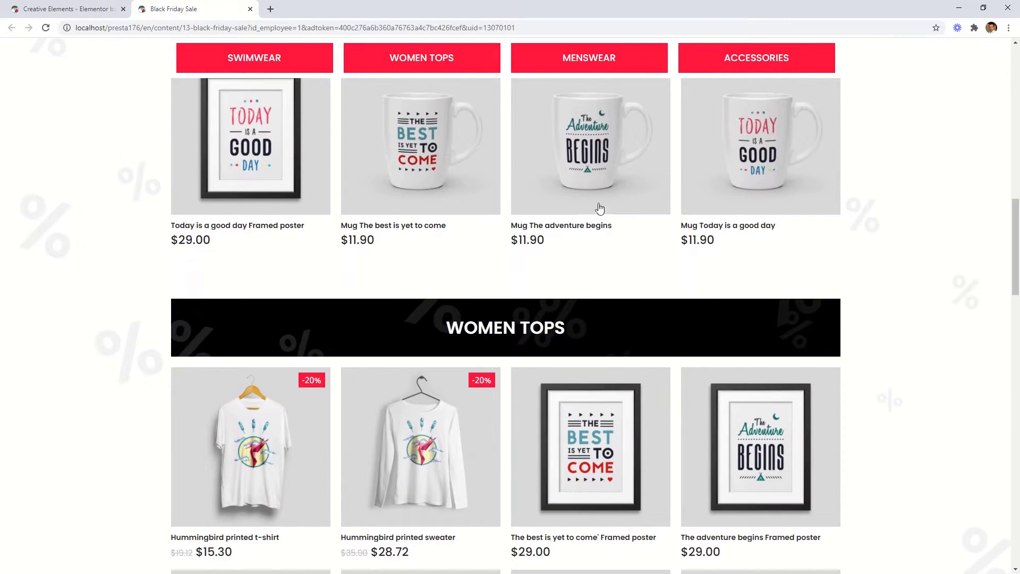
{"action": "left_click", "coordinate": [262, 66]}
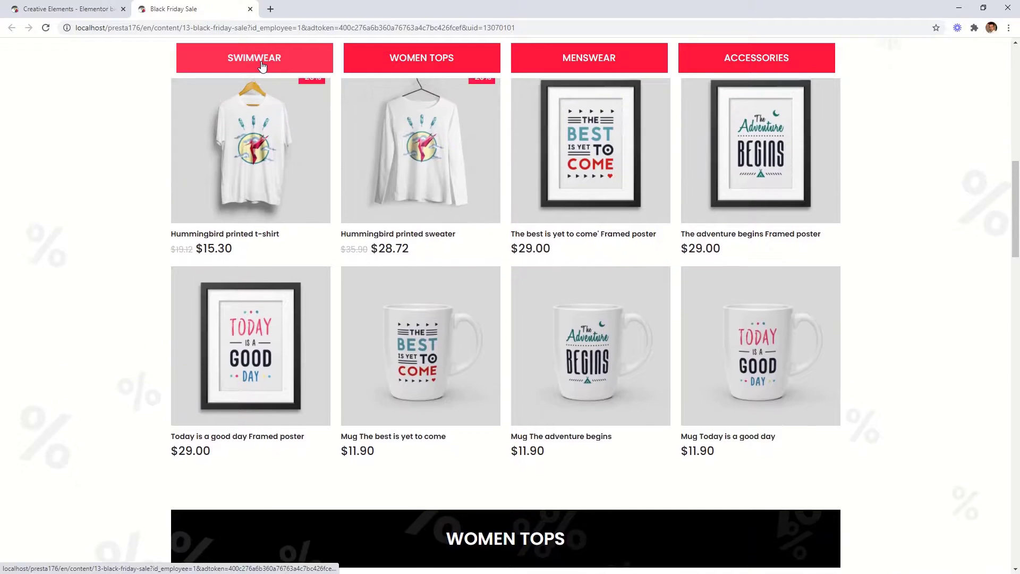
{"action": "left_click", "coordinate": [408, 63]}
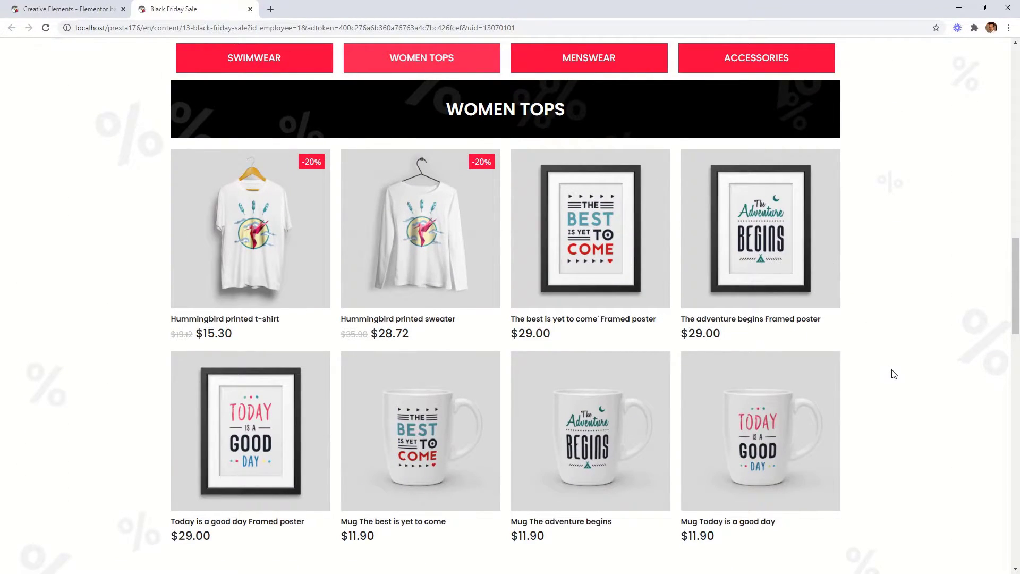
{"action": "scroll", "coordinate": [887, 369], "scroll_direction": "up", "scroll_amount": 8}
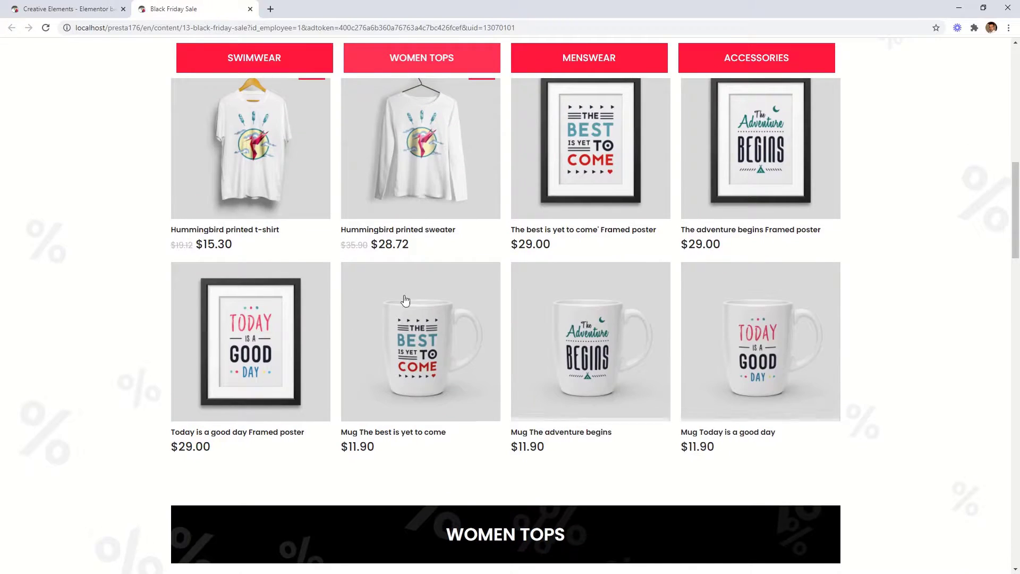
Step: Return from the page editor to the back office and start a new catalog price rule under the catalog discounts
{"action": "left_click", "coordinate": [85, 12]}
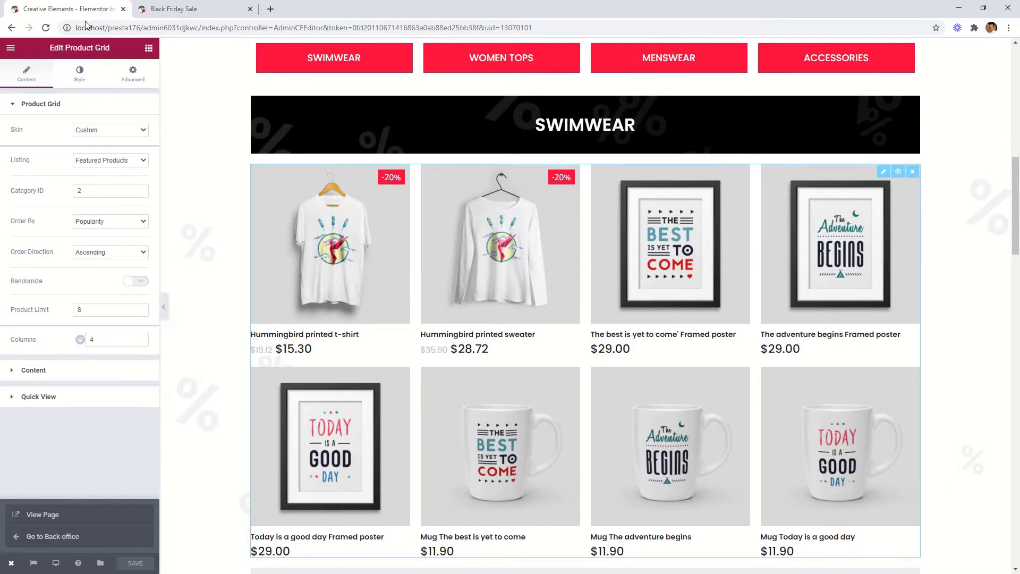
{"action": "left_click", "coordinate": [51, 537]}
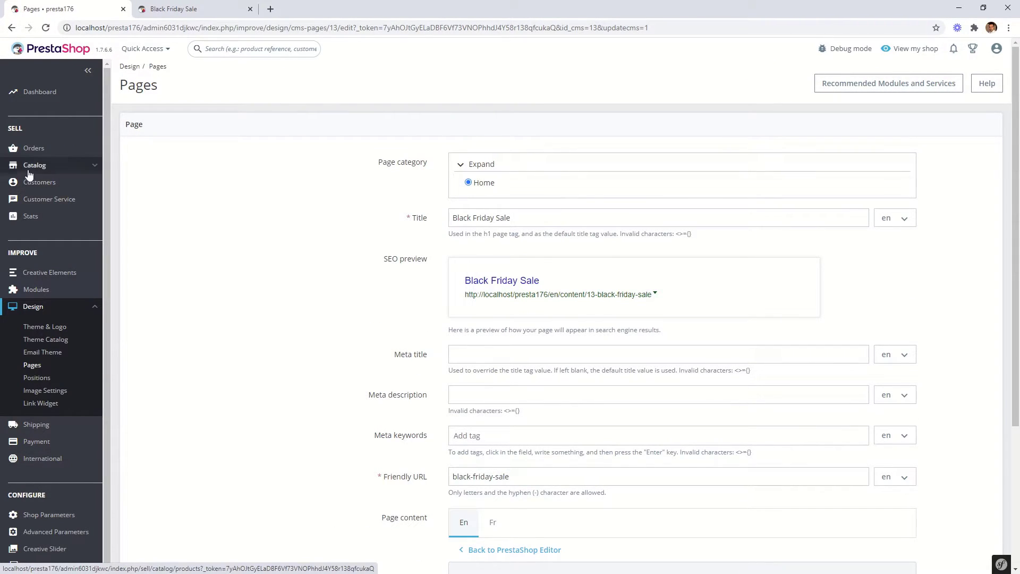
{"action": "mouse_move", "coordinate": [29, 171]}
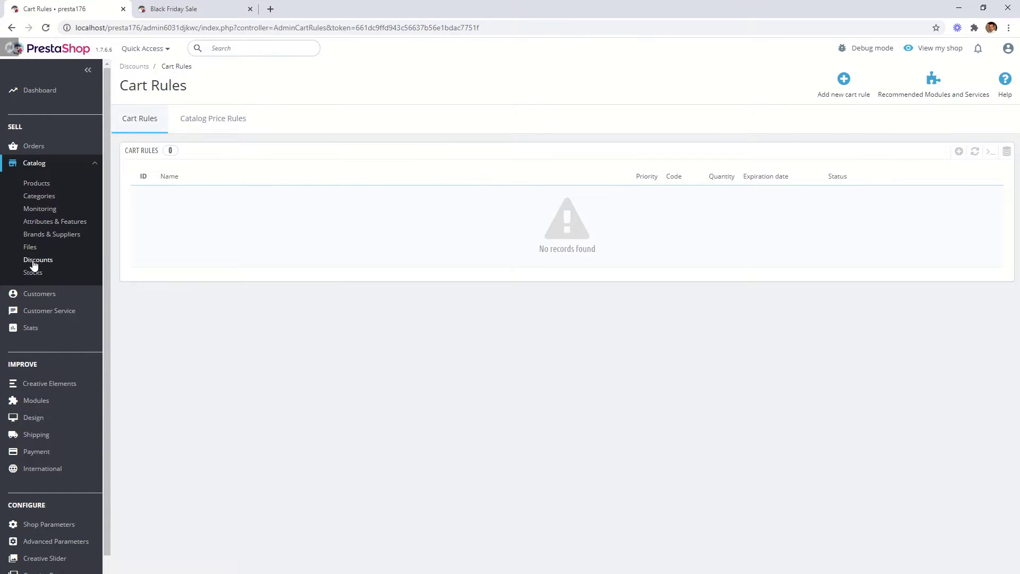
{"action": "left_click", "coordinate": [202, 128]}
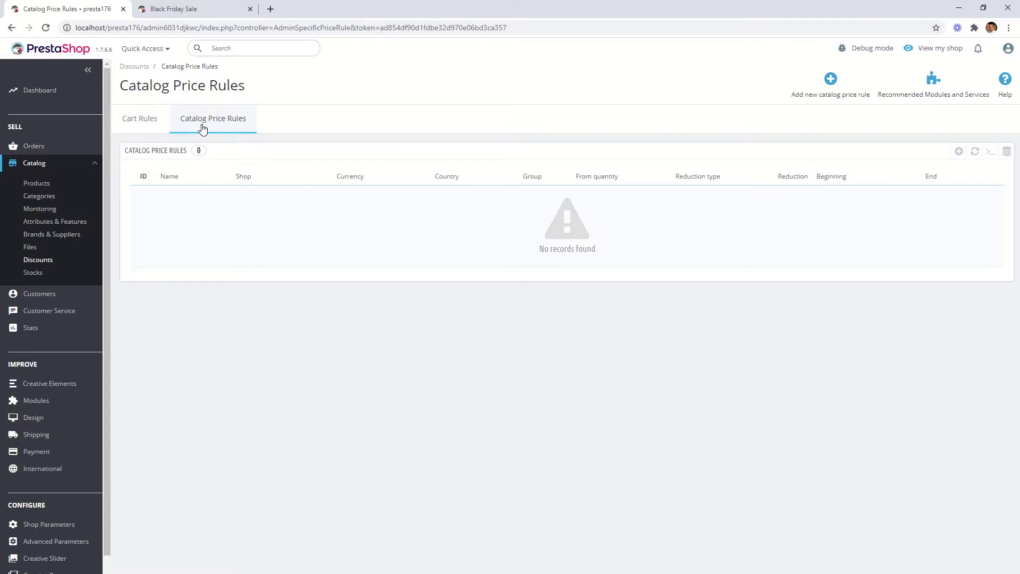
{"action": "left_click", "coordinate": [830, 90]}
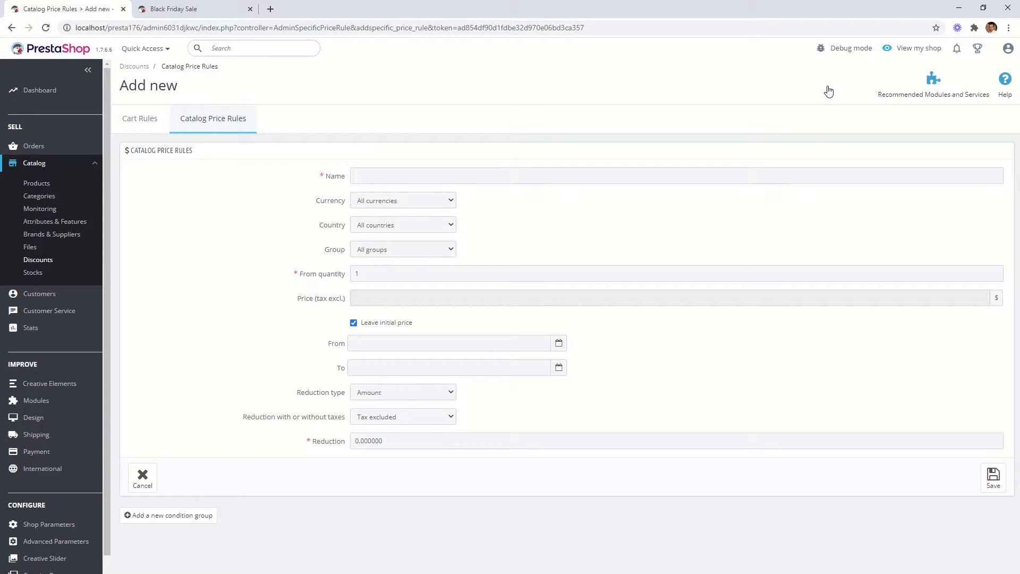
{"action": "left_click", "coordinate": [390, 172]}
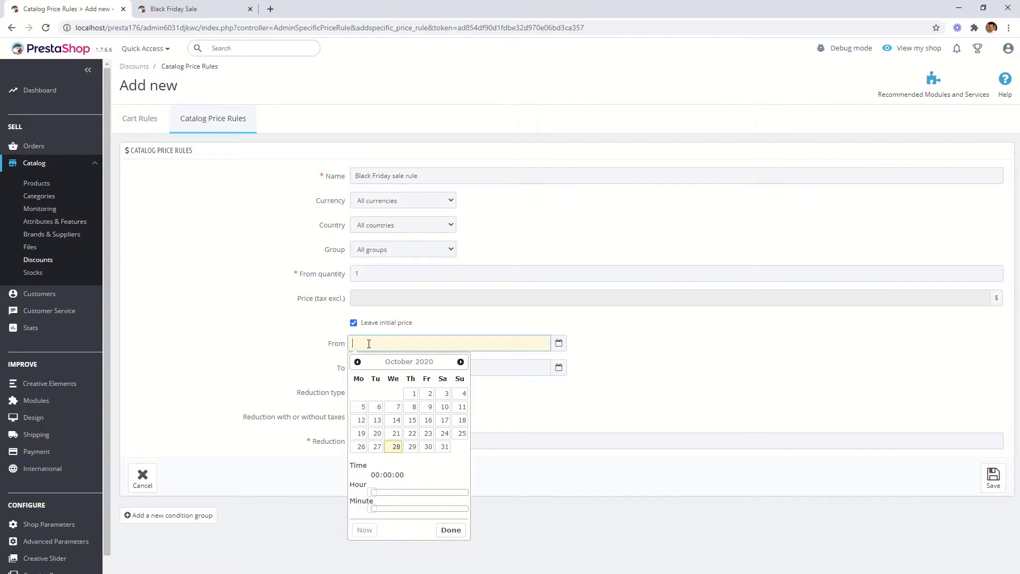
{"action": "left_click", "coordinate": [461, 362]}
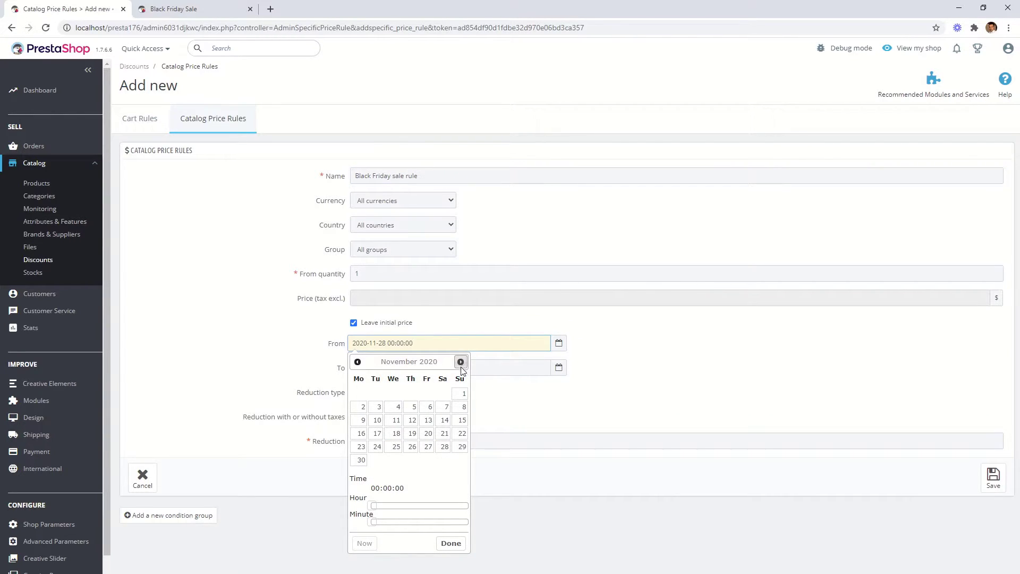
{"action": "left_click", "coordinate": [427, 447]}
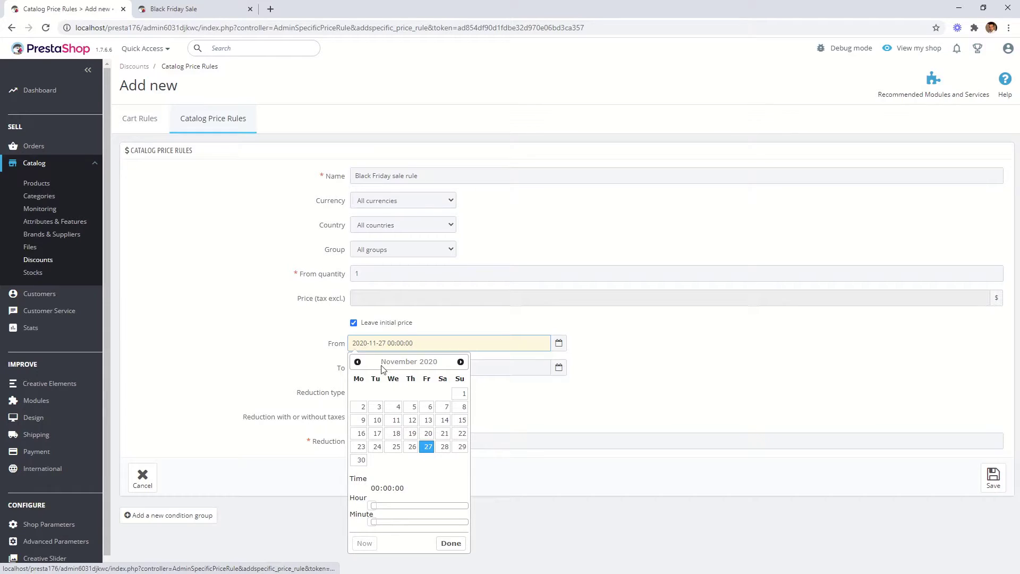
{"action": "left_click", "coordinate": [474, 366]}
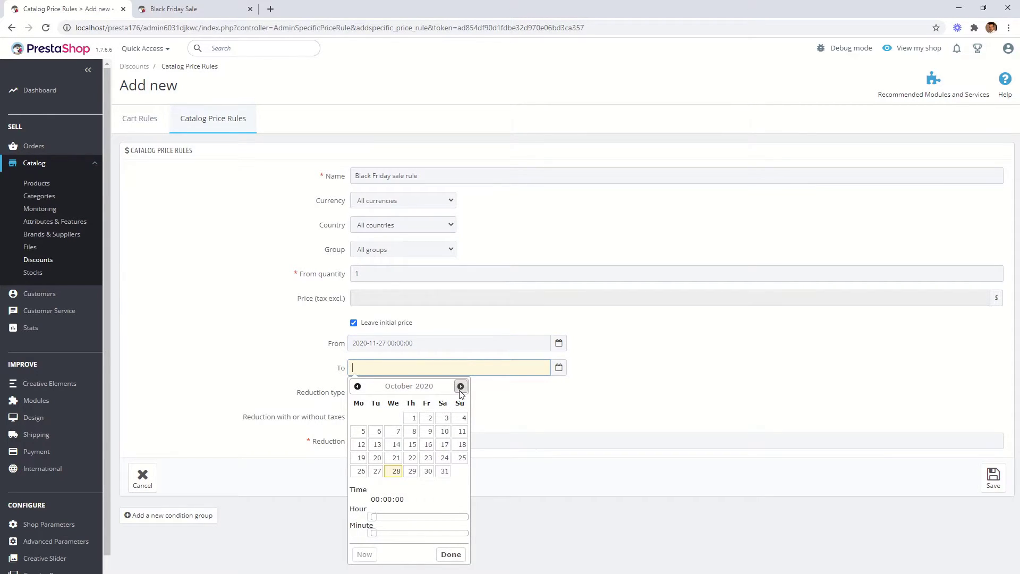
{"action": "left_click", "coordinate": [460, 386]}
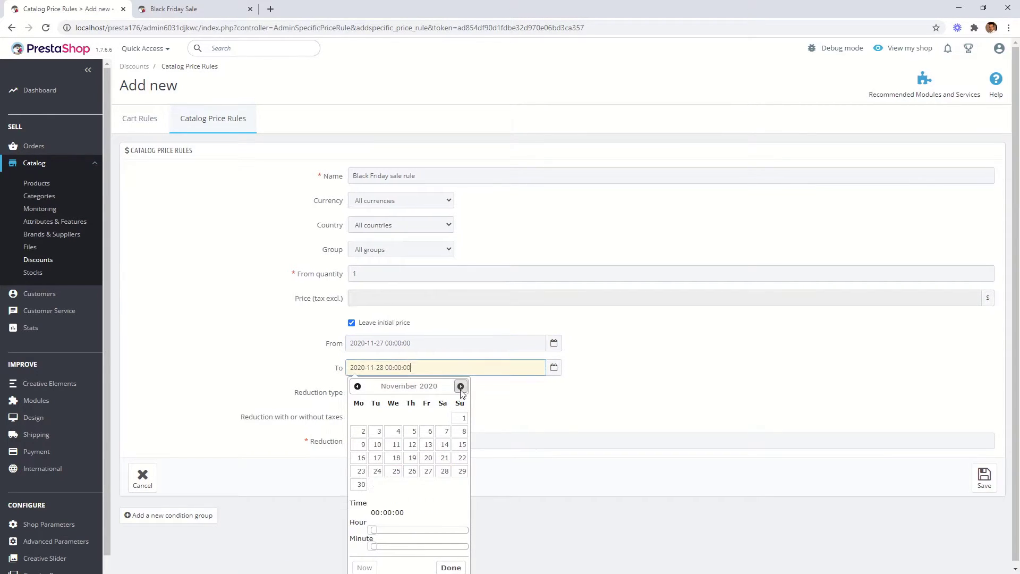
{"action": "left_click", "coordinate": [445, 472]}
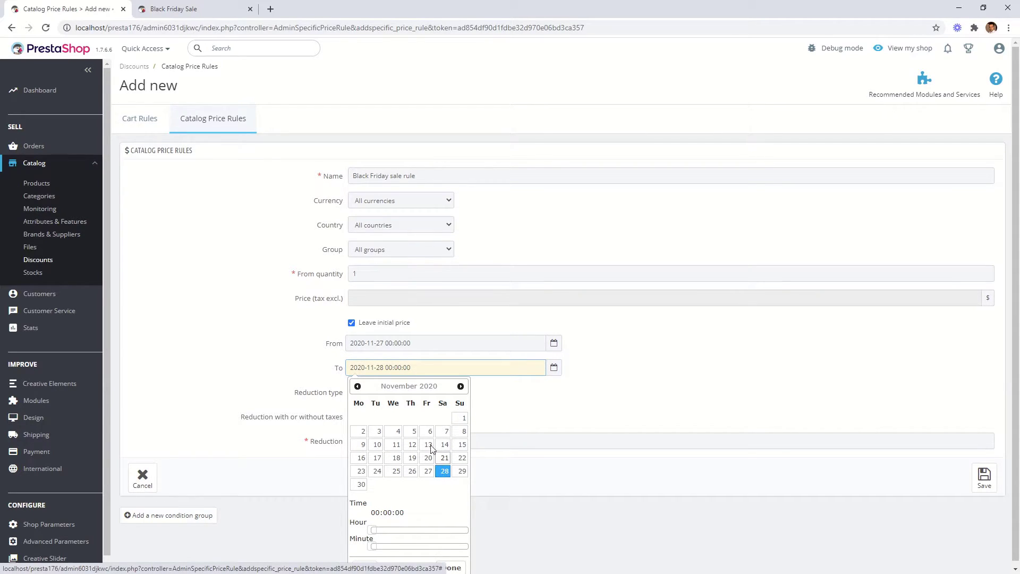
{"action": "left_click", "coordinate": [511, 399]}
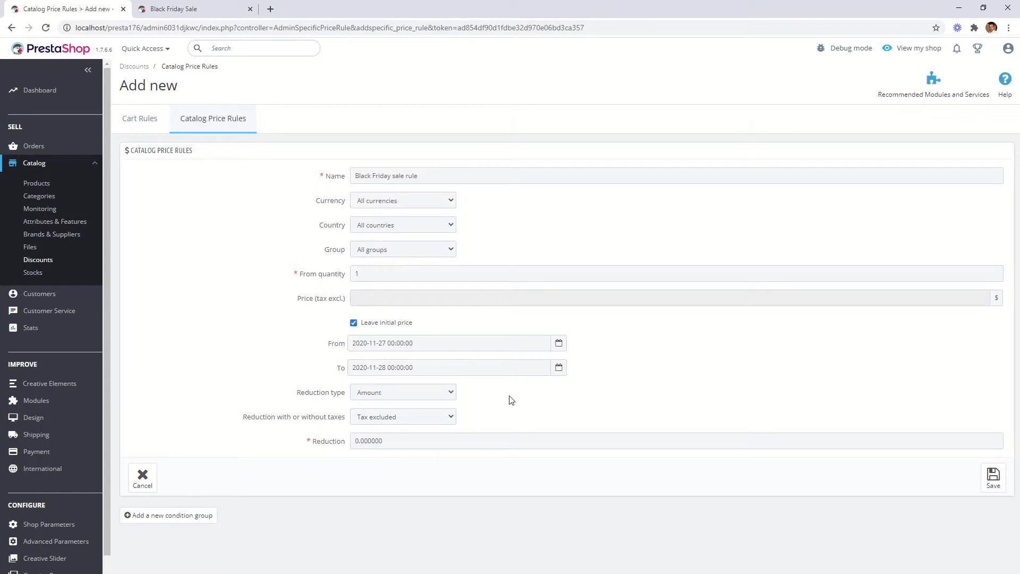
Step: Set the rule's reduction type to Percentage and its reduction to 30
{"action": "left_click", "coordinate": [442, 394]}
{"action": "left_click", "coordinate": [381, 415]}
{"action": "left_click", "coordinate": [359, 439]}
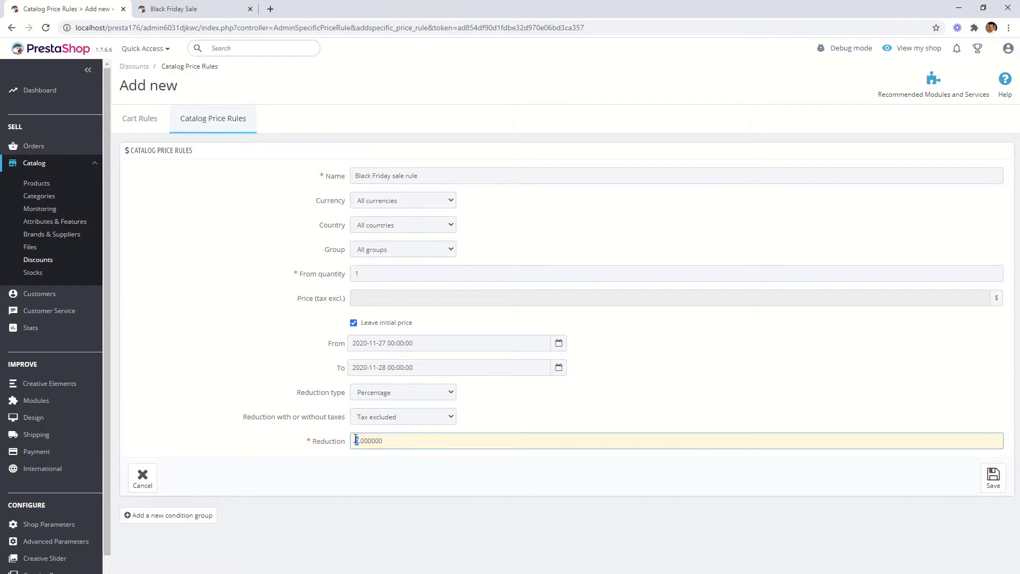
{"action": "left_click", "coordinate": [381, 465]}
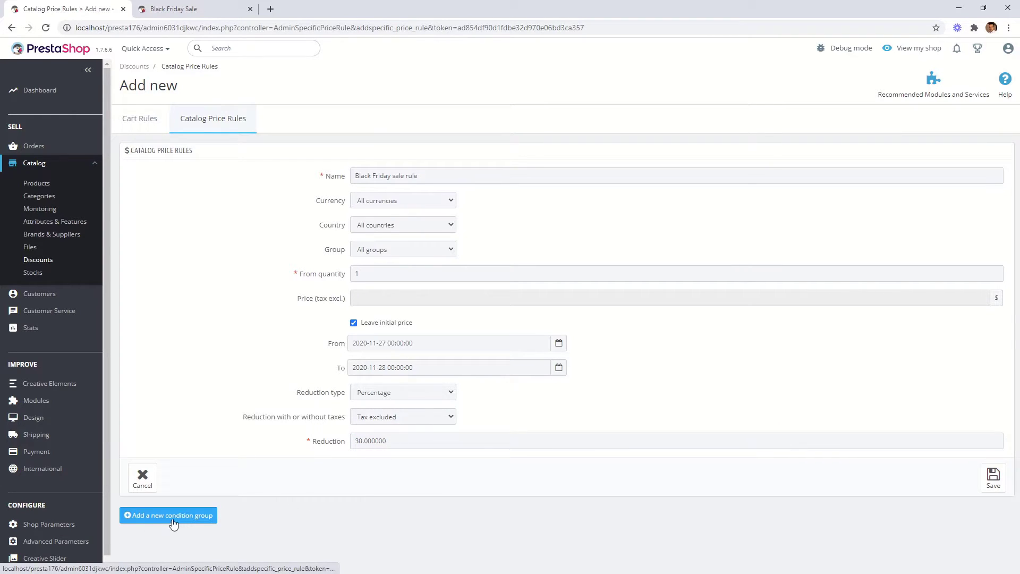
Step: Add a condition group to the rule with the category (2) Home as its condition
{"action": "left_click", "coordinate": [156, 515]}
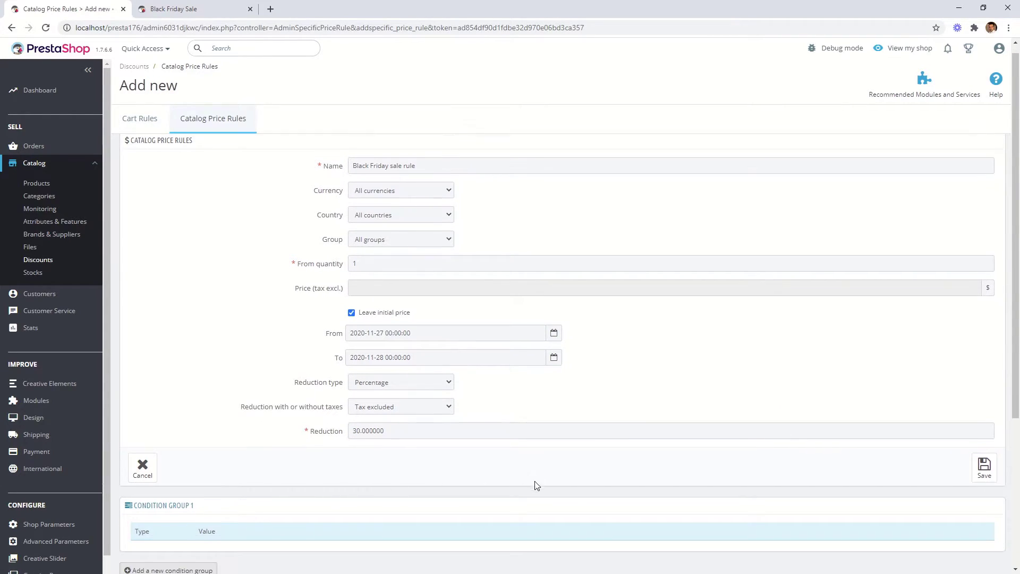
{"action": "scroll", "coordinate": [535, 483], "scroll_direction": "down", "scroll_amount": 4}
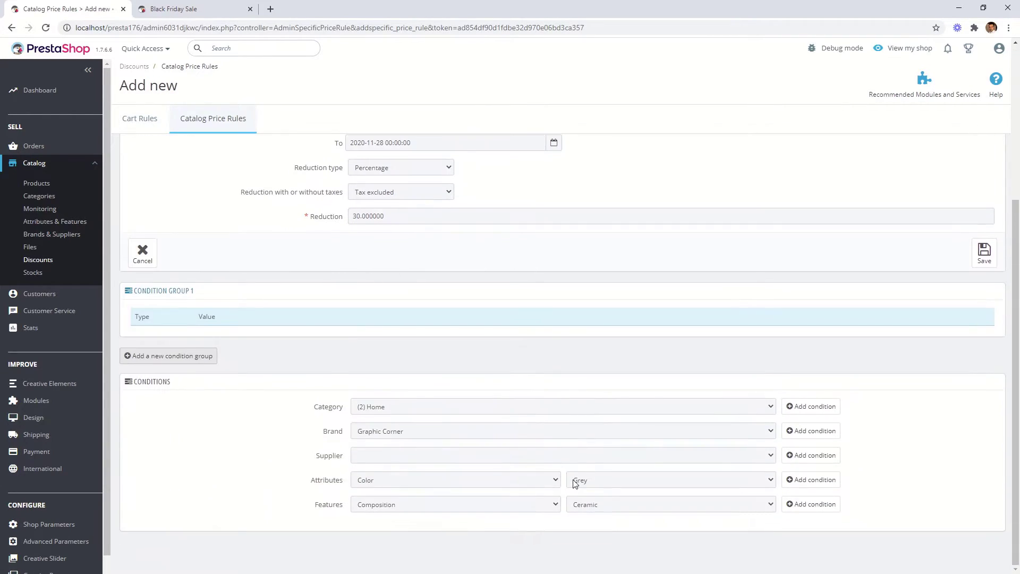
{"action": "left_click", "coordinate": [415, 410]}
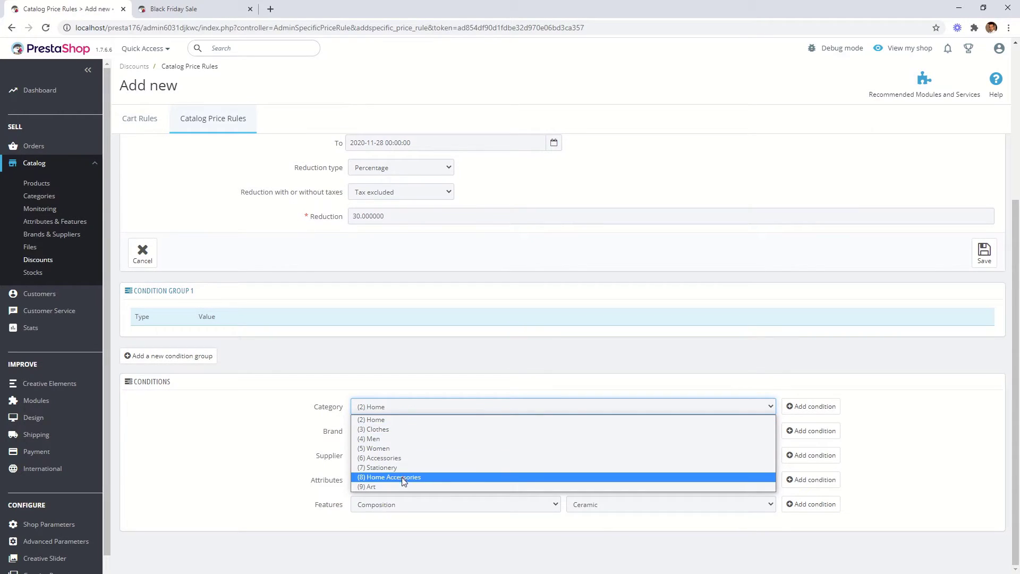
{"action": "left_click", "coordinate": [407, 419]}
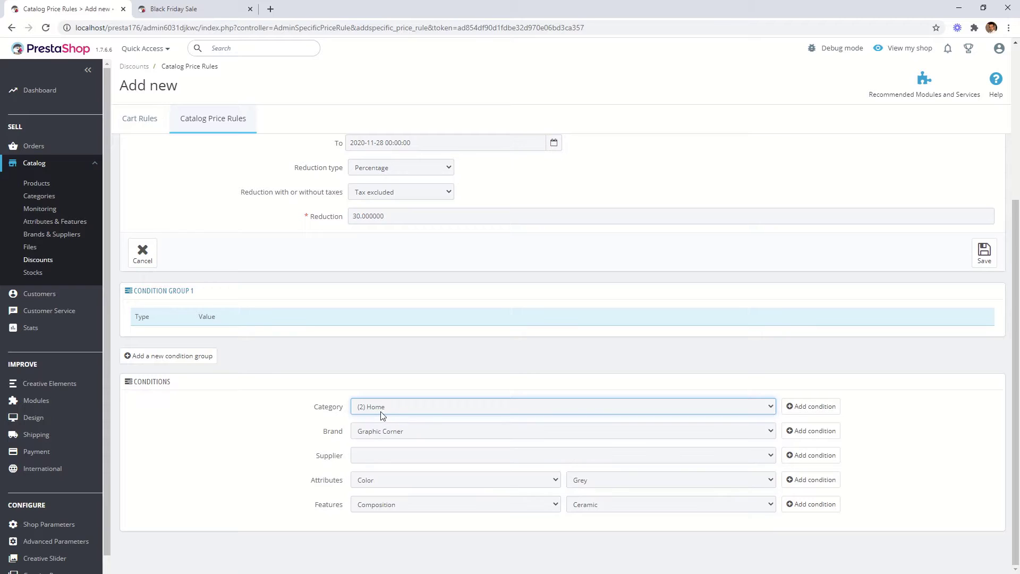
{"action": "left_click", "coordinate": [810, 407]}
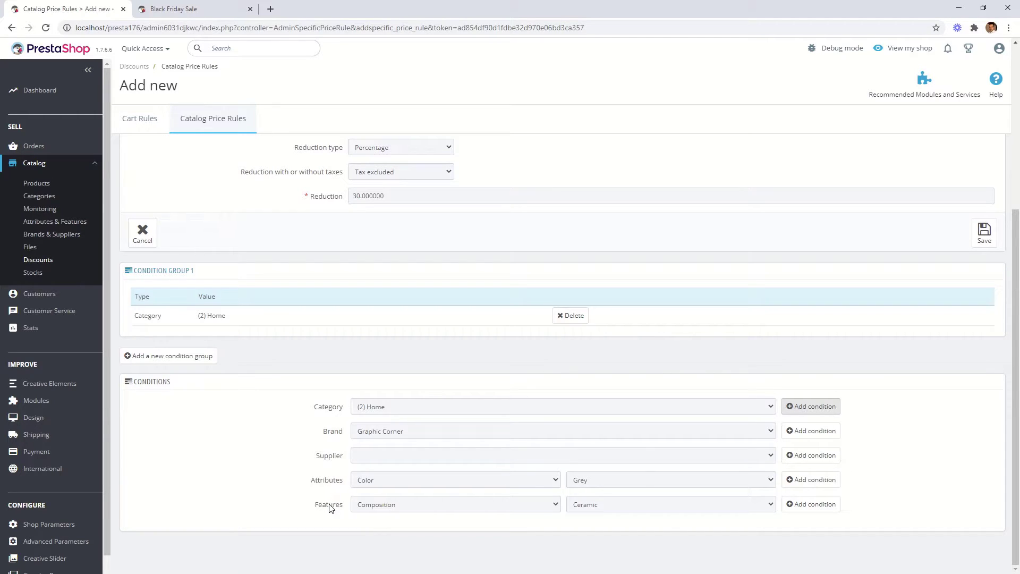
{"action": "scroll", "coordinate": [267, 482], "scroll_direction": "up", "scroll_amount": 4}
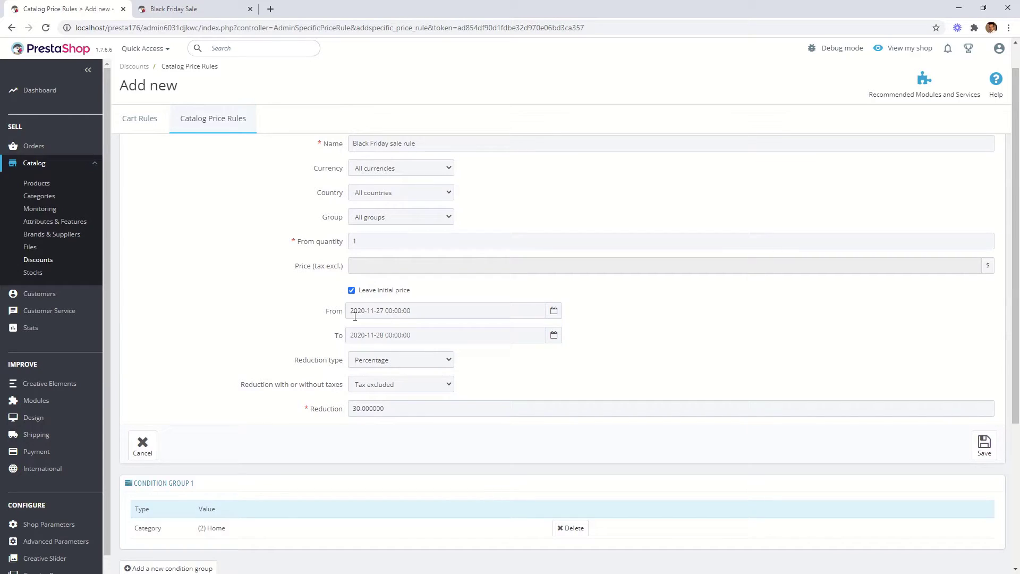
{"action": "left_click", "coordinate": [356, 315]}
{"action": "left_click", "coordinate": [356, 330]}
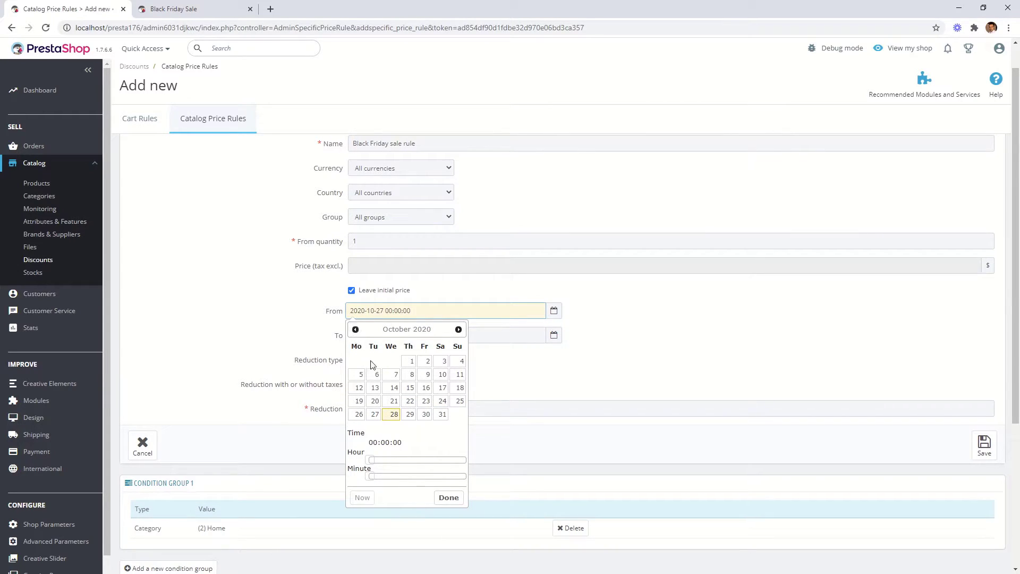
{"action": "left_click", "coordinate": [390, 415]}
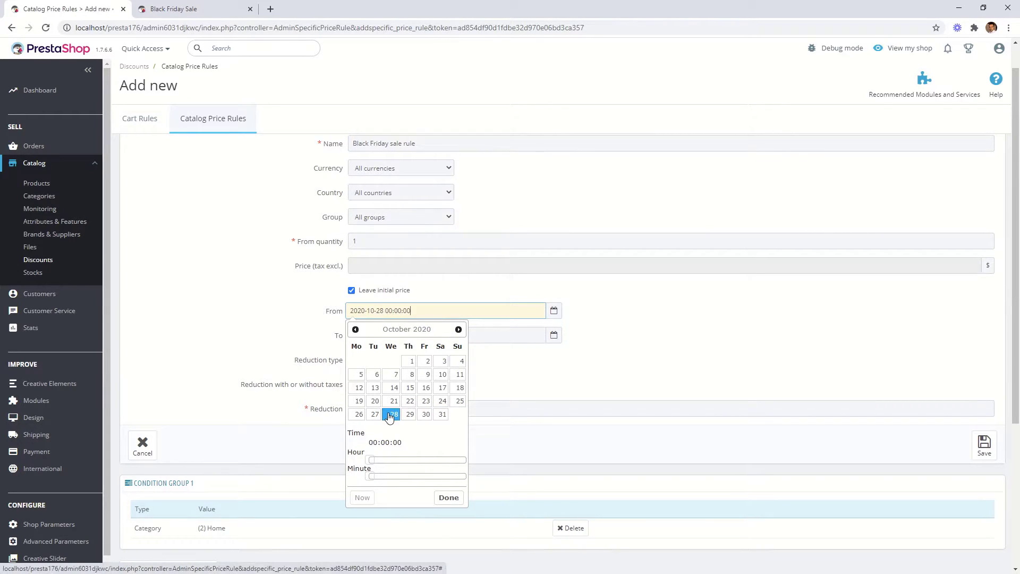
{"action": "left_click", "coordinate": [448, 498]}
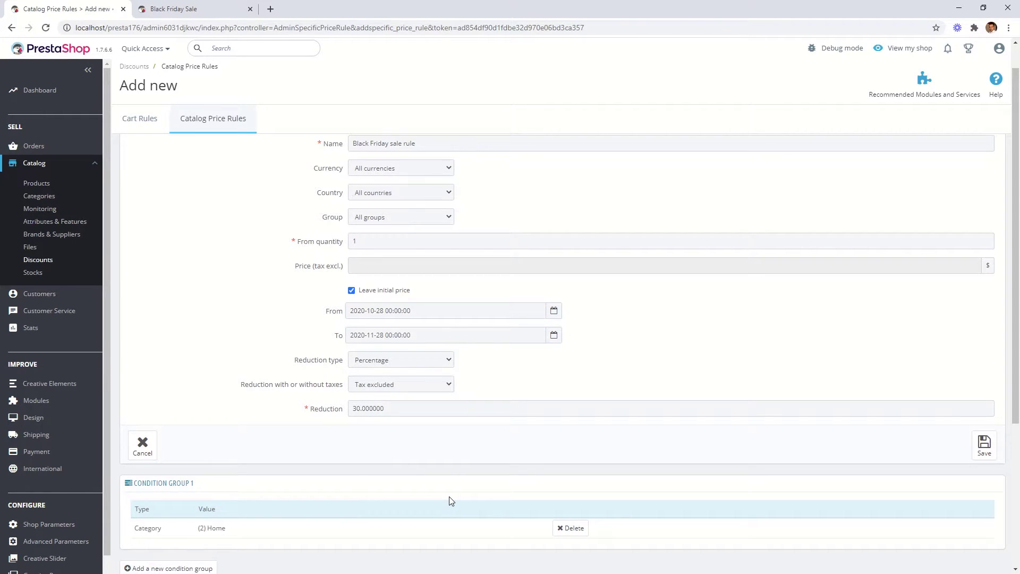
{"action": "scroll", "coordinate": [269, 450], "scroll_direction": "down", "scroll_amount": 2}
{"action": "scroll", "coordinate": [593, 379], "scroll_direction": "up", "scroll_amount": 1}
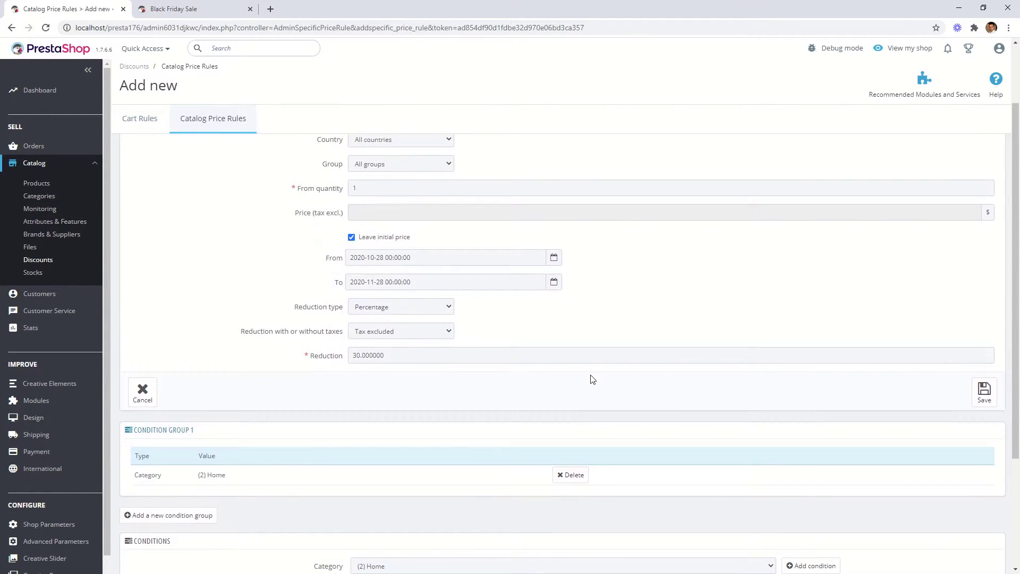
{"action": "left_click", "coordinate": [976, 398]}
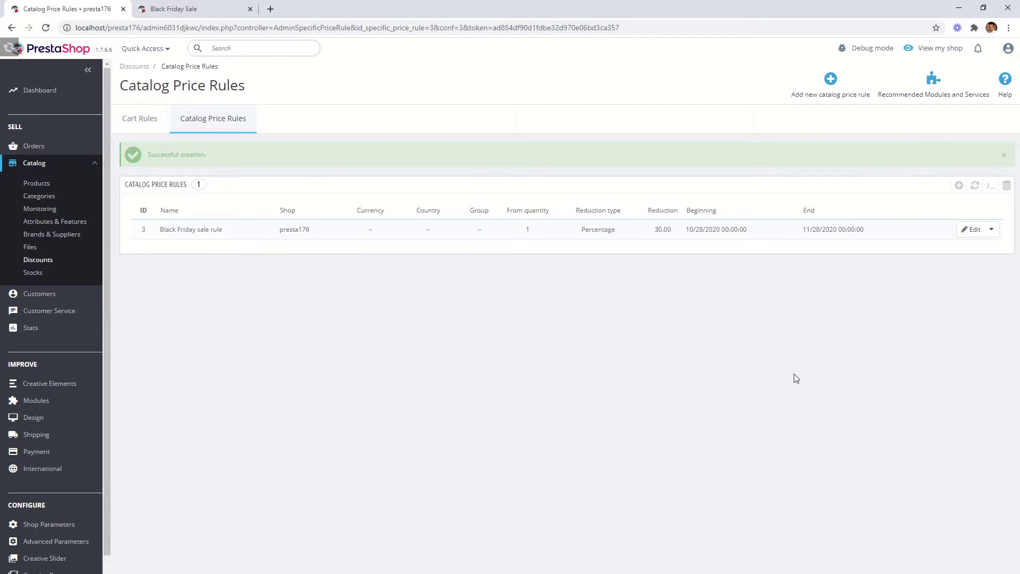
Step: Switch to the Black Friday Sale page, reload it and examine the discount labels and prices of the listed products
{"action": "left_click", "coordinate": [181, 9]}
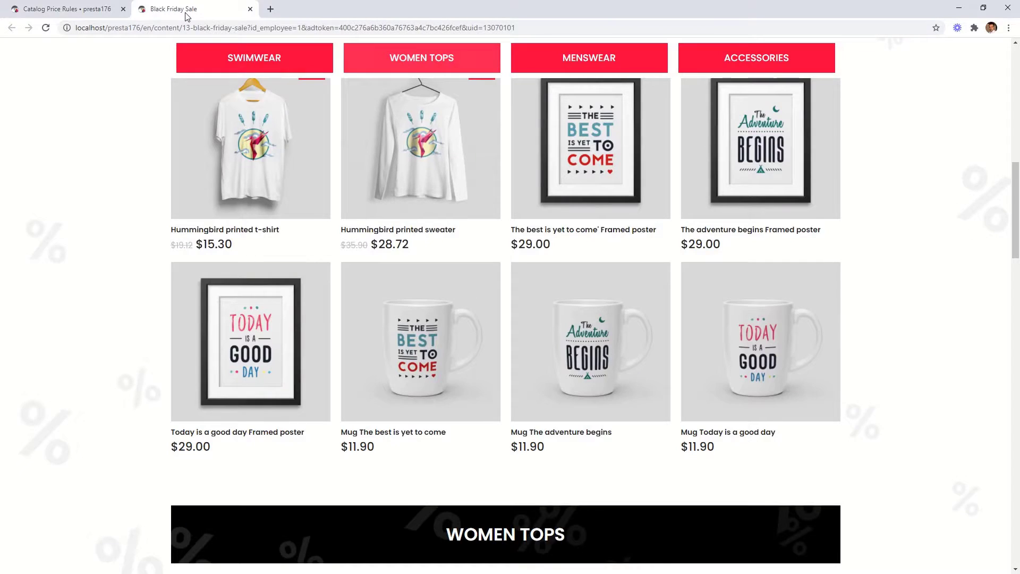
{"action": "scroll", "coordinate": [648, 425], "scroll_direction": "up", "scroll_amount": 5}
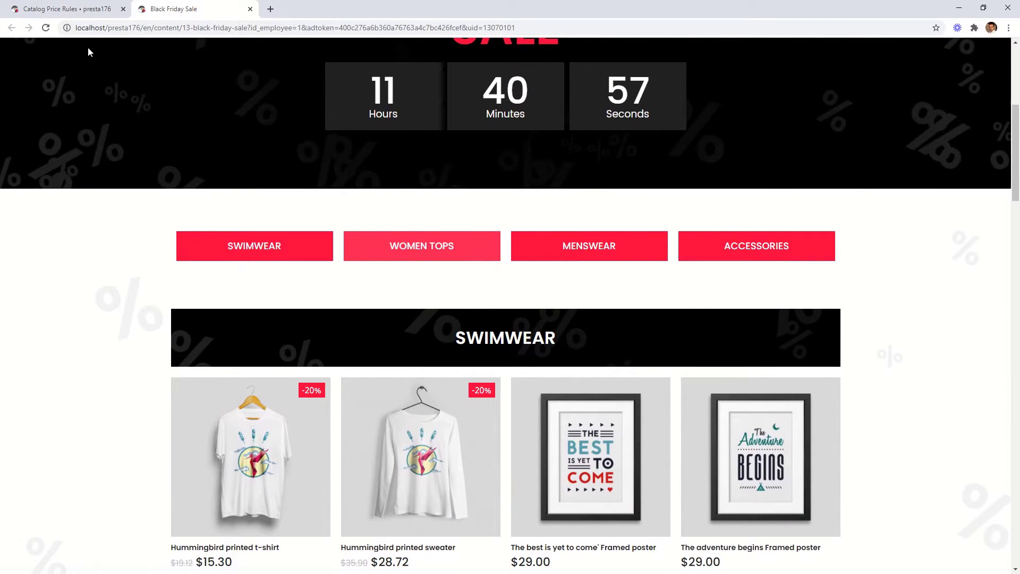
{"action": "left_click", "coordinate": [47, 29]}
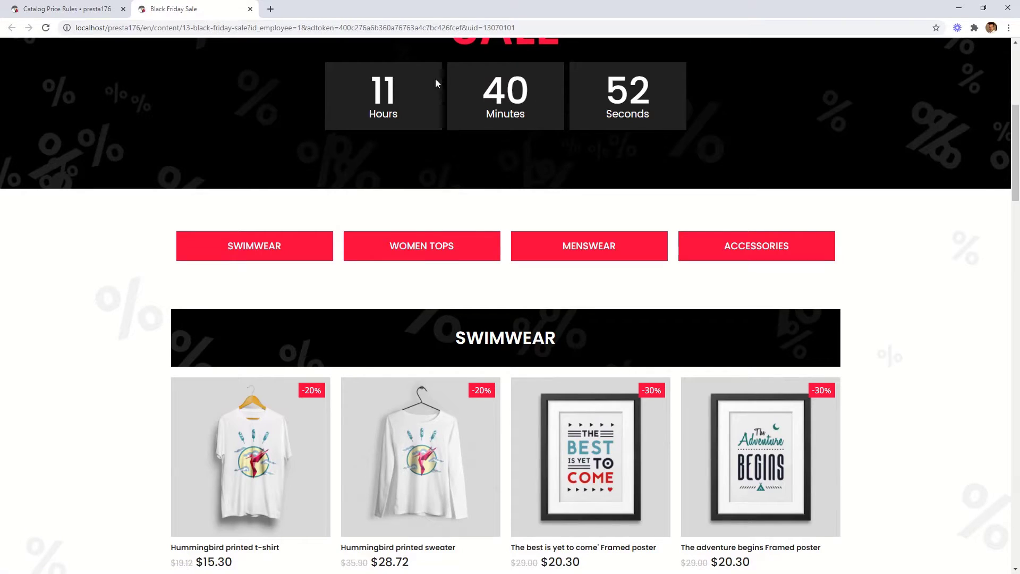
{"action": "scroll", "coordinate": [977, 246], "scroll_direction": "down", "scroll_amount": 3}
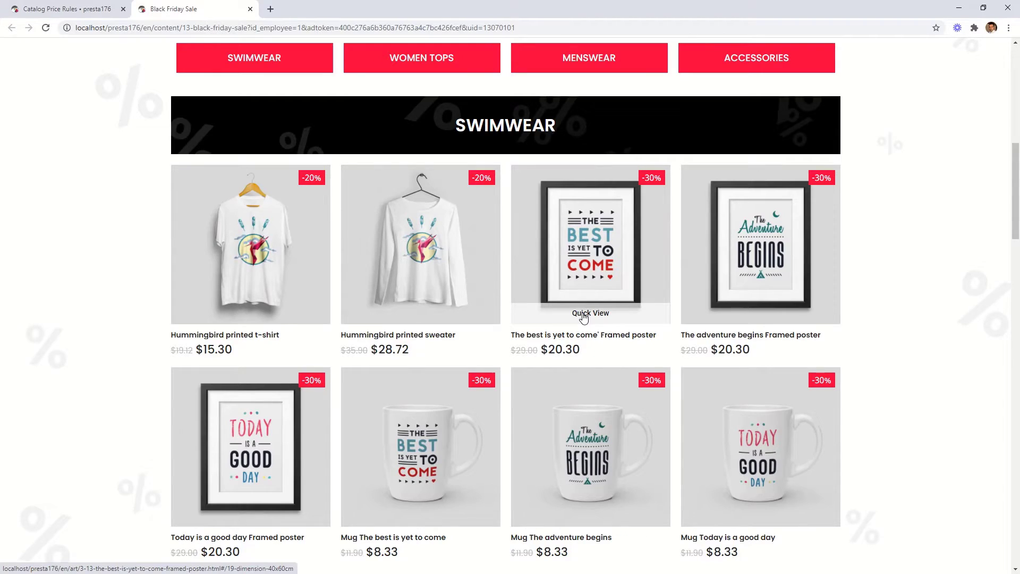
Step: Examine the quick view of "The best is yet to come' Framed poster" with its discounted price and dimension options, then close it
{"action": "left_click", "coordinate": [584, 314]}
{"action": "left_click", "coordinate": [569, 306]}
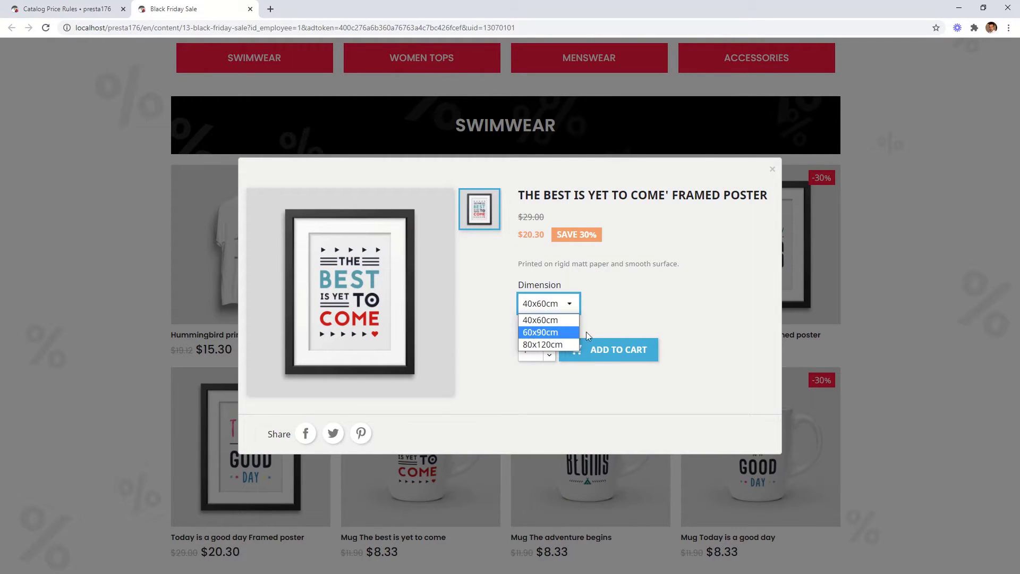
{"action": "left_click", "coordinate": [727, 317]}
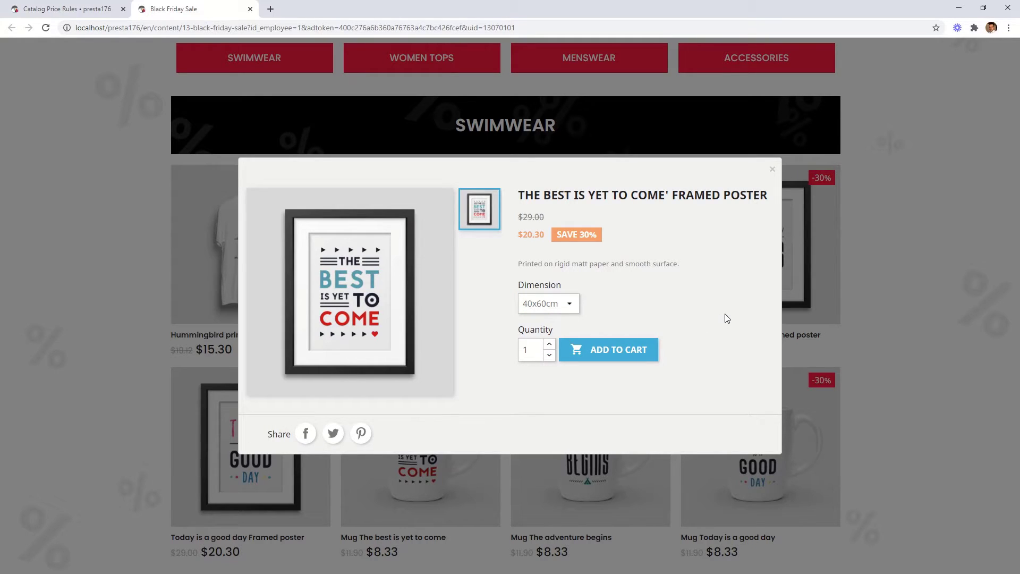
{"action": "left_click", "coordinate": [773, 170]}
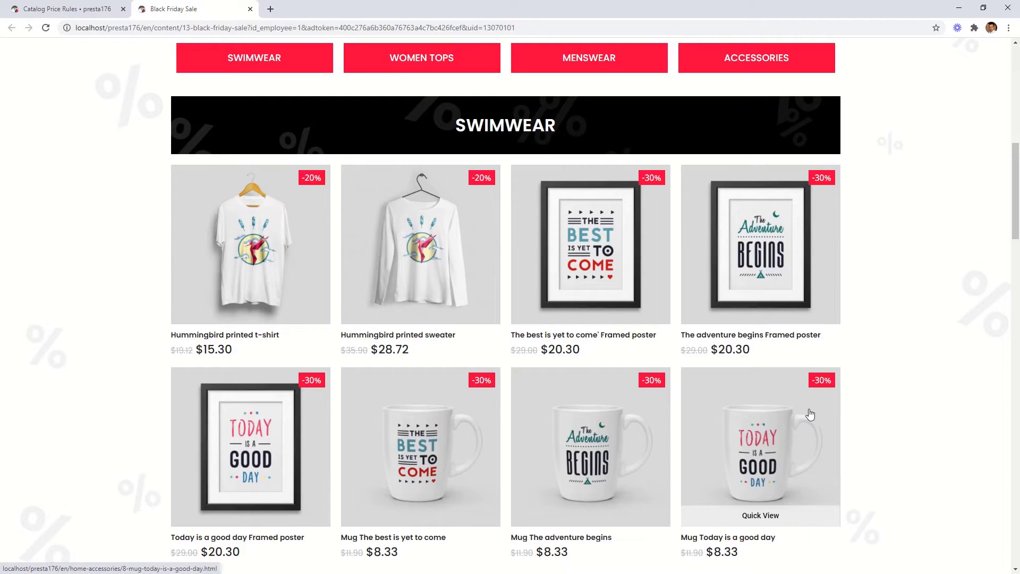
{"action": "scroll", "coordinate": [565, 393], "scroll_direction": "up", "scroll_amount": 2}
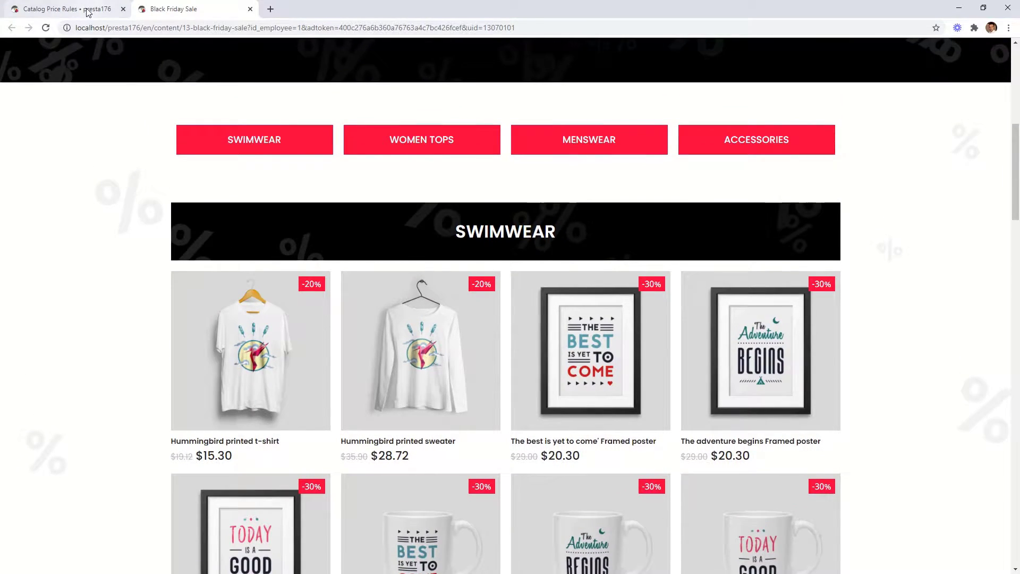
{"action": "left_click", "coordinate": [88, 11]}
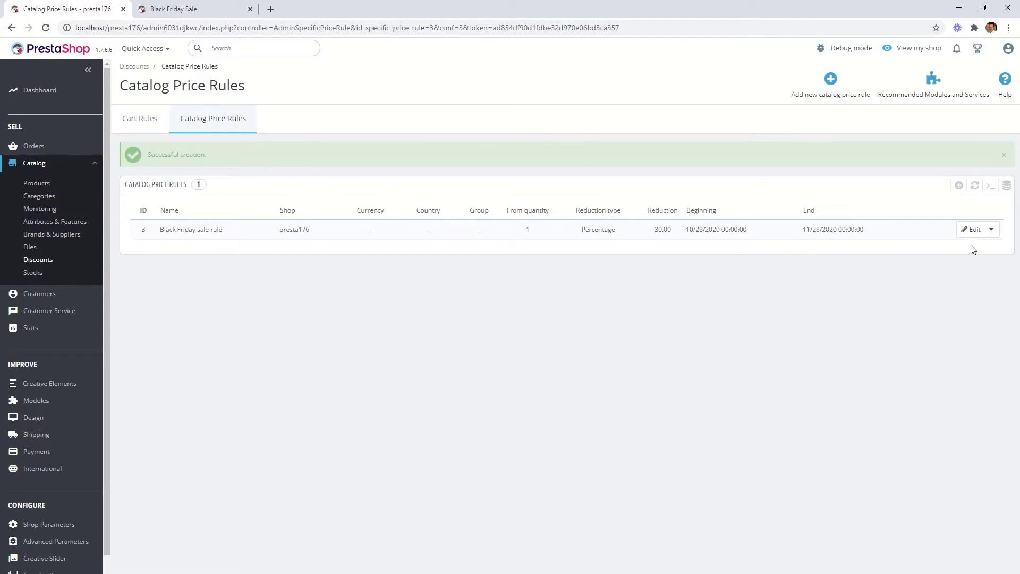
{"action": "left_click", "coordinate": [973, 231]}
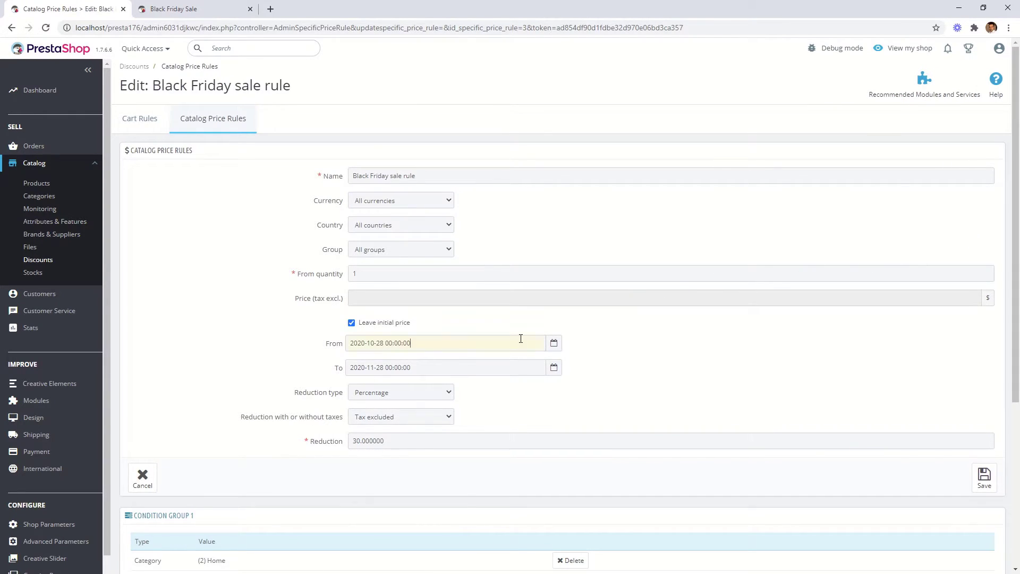
{"action": "left_click", "coordinate": [458, 362]}
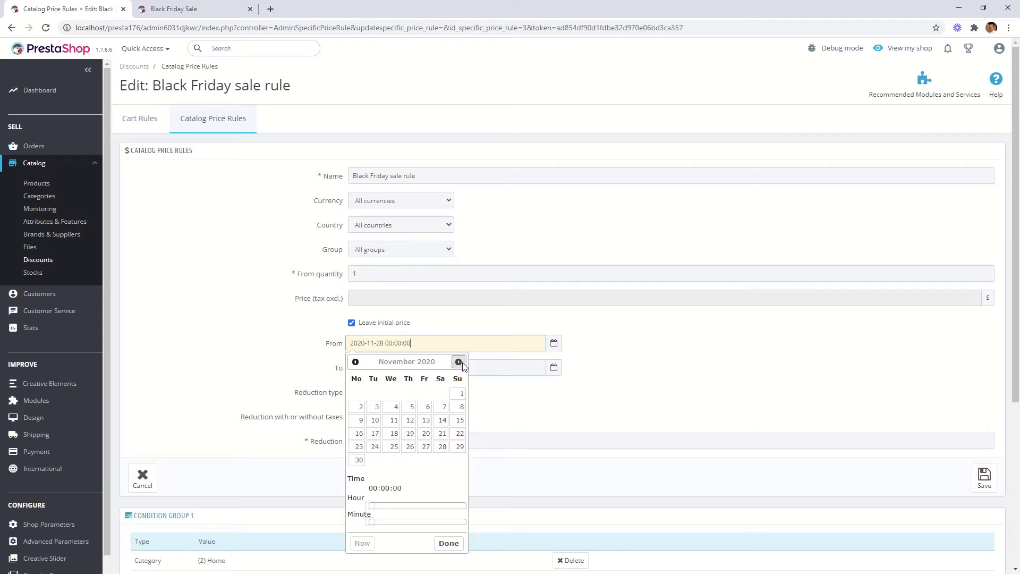
{"action": "left_click", "coordinate": [426, 447]}
{"action": "left_click", "coordinate": [610, 345]}
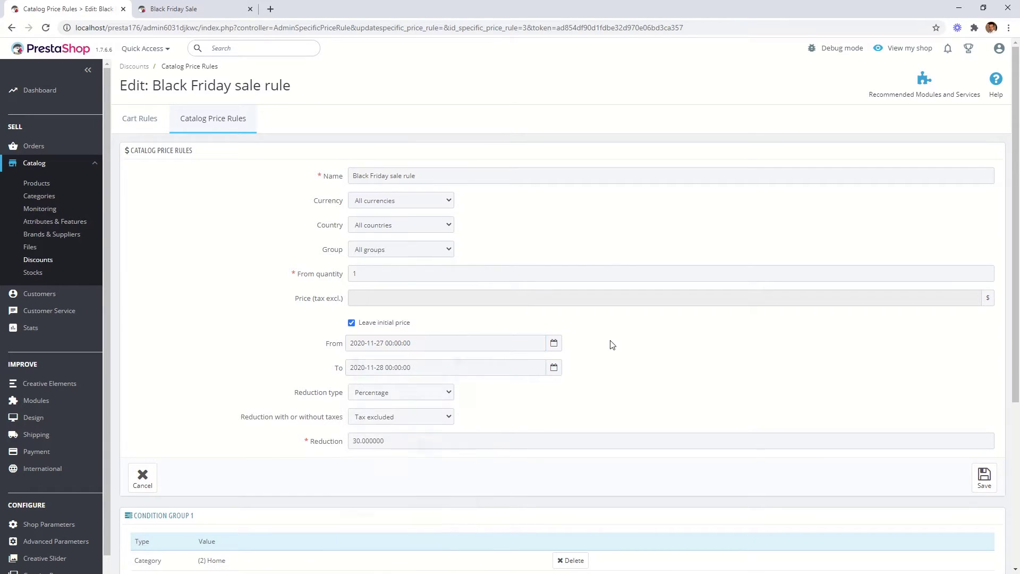
{"action": "left_click", "coordinate": [983, 478]}
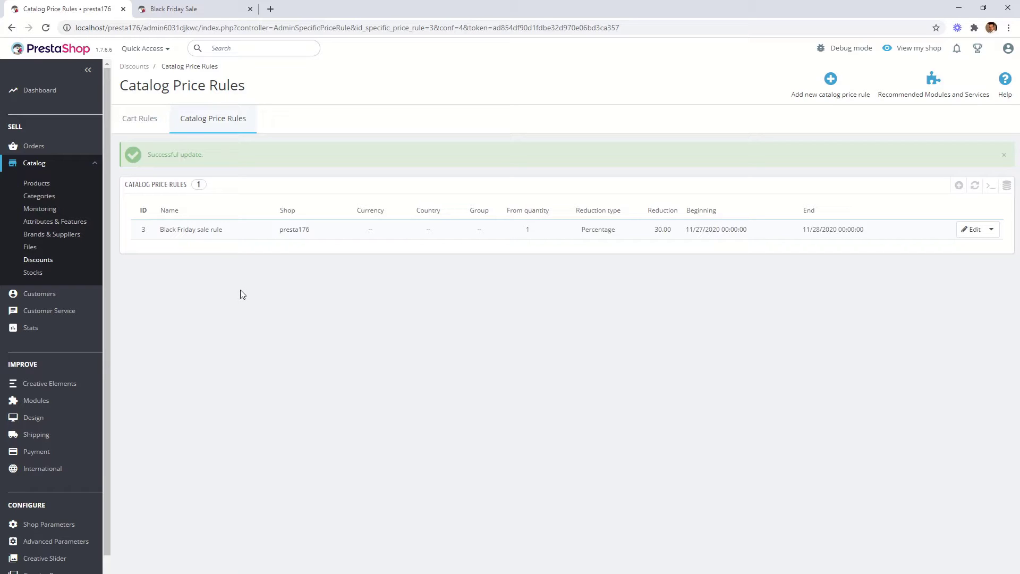
Step: Open the pricing settings of the Hummingbird printed t-shirt and examine its specific prices and the form for adding one
{"action": "left_click", "coordinate": [37, 183]}
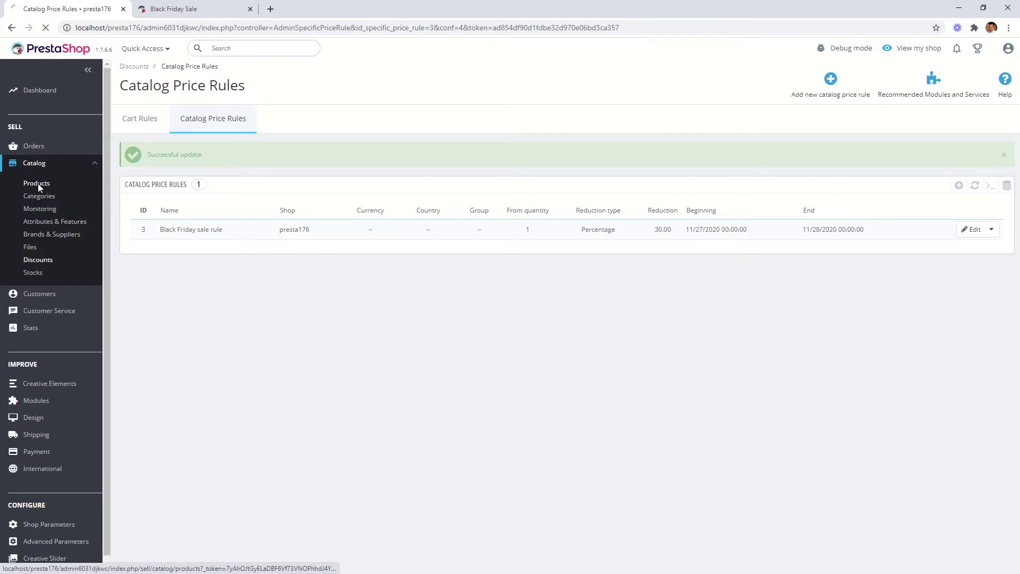
{"action": "left_click", "coordinate": [262, 264]}
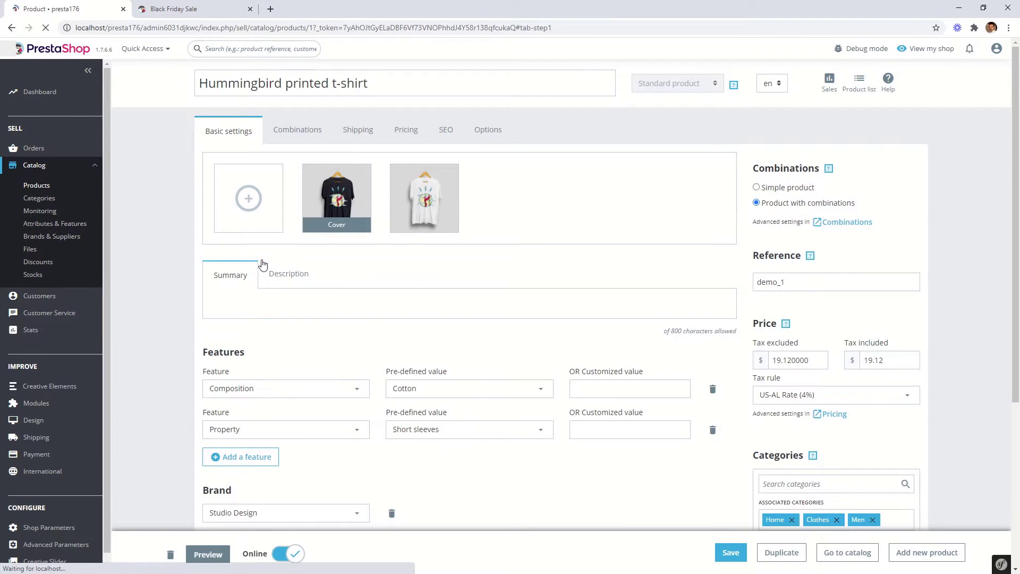
{"action": "left_click", "coordinate": [405, 137]}
{"action": "scroll", "coordinate": [392, 191], "scroll_direction": "down", "scroll_amount": 2}
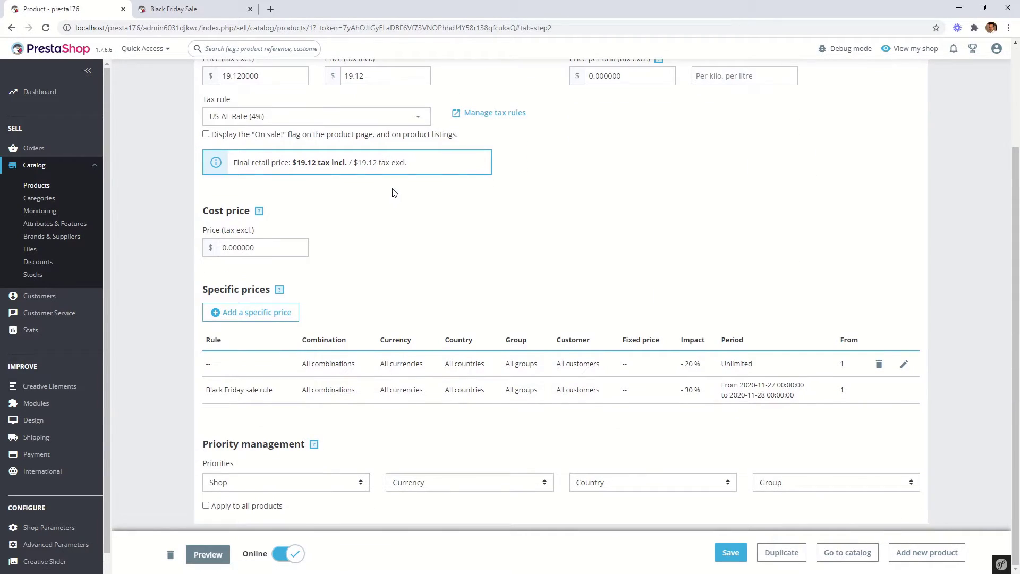
{"action": "left_click", "coordinate": [273, 317]}
{"action": "scroll", "coordinate": [340, 308], "scroll_direction": "down", "scroll_amount": 4}
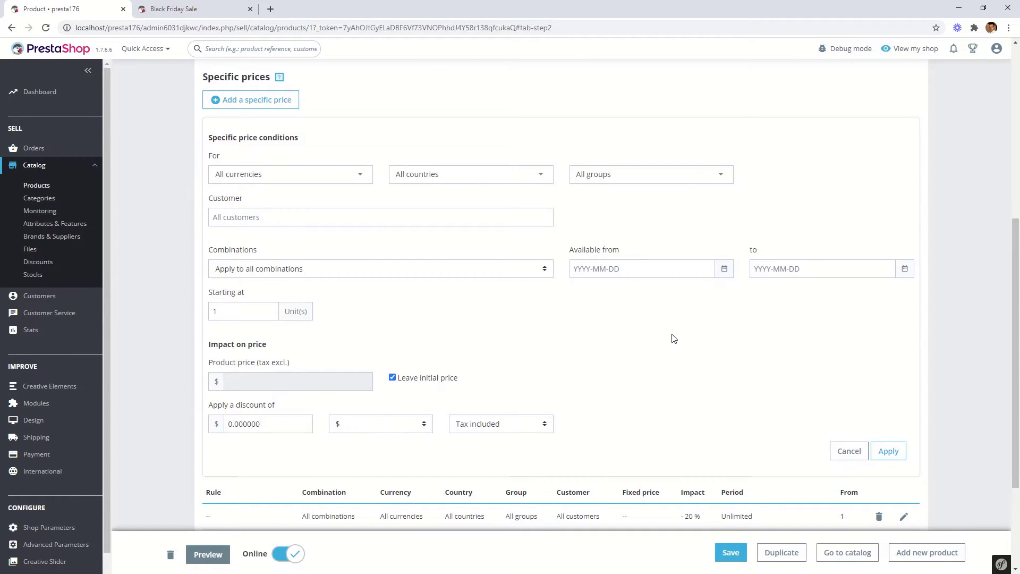
{"action": "scroll", "coordinate": [673, 338], "scroll_direction": "down", "scroll_amount": 2}
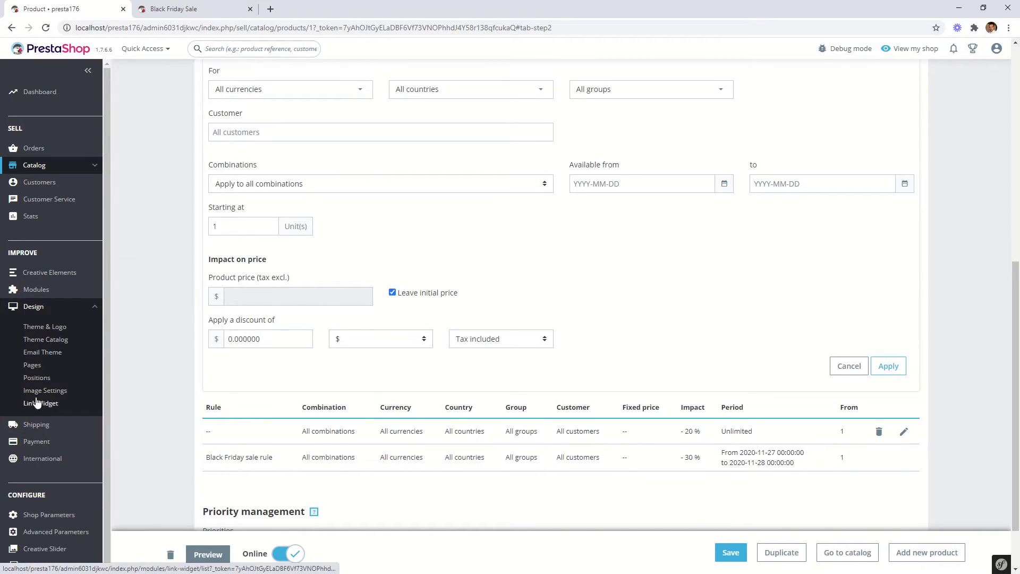
Step: Create a new page titled "Black Friday Early Bird", set it as displayed, and save it with a preview
{"action": "left_click", "coordinate": [32, 370]}
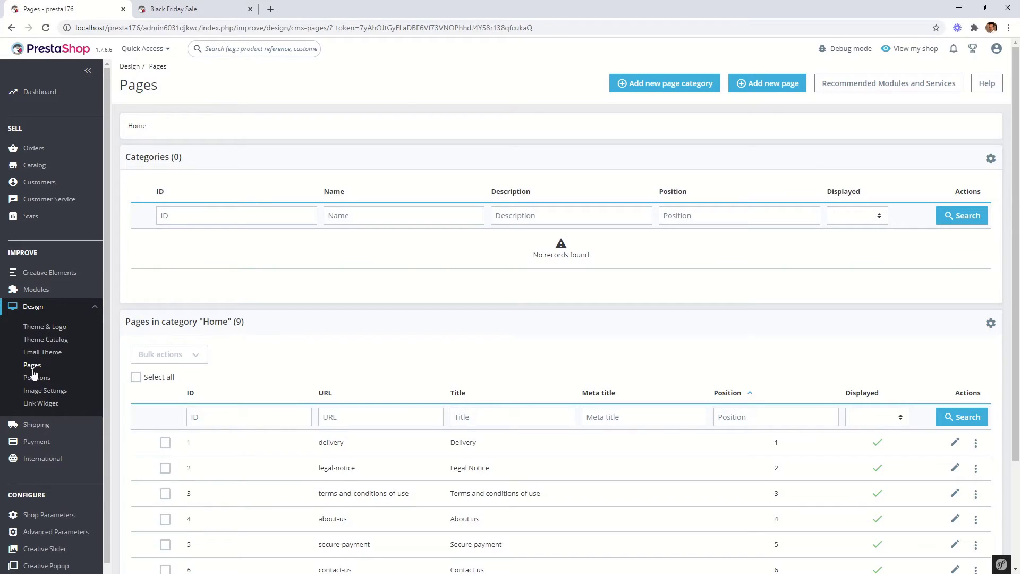
{"action": "left_click", "coordinate": [771, 85]}
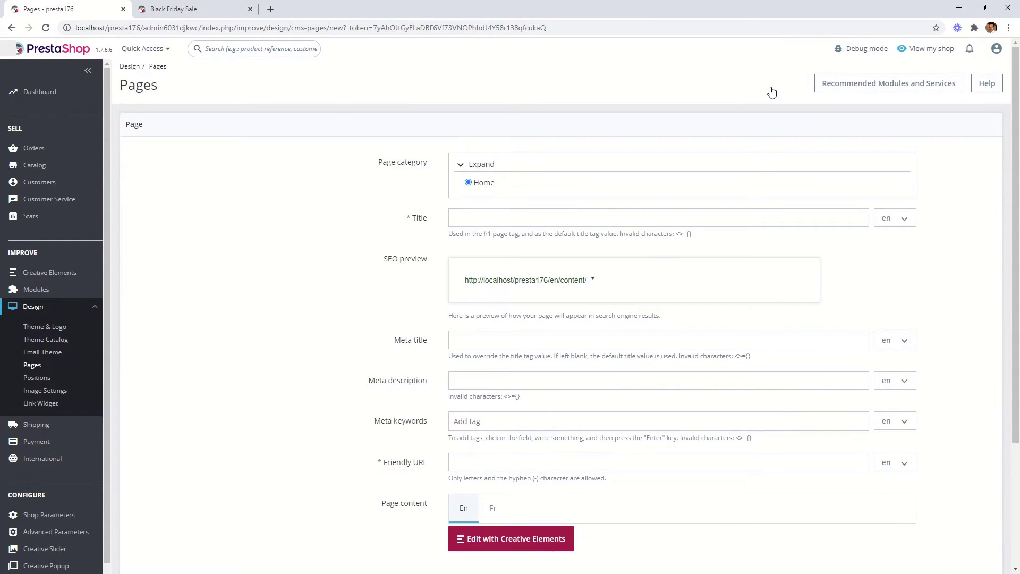
{"action": "left_click", "coordinate": [528, 216]}
{"action": "type", "text": "Bla"}
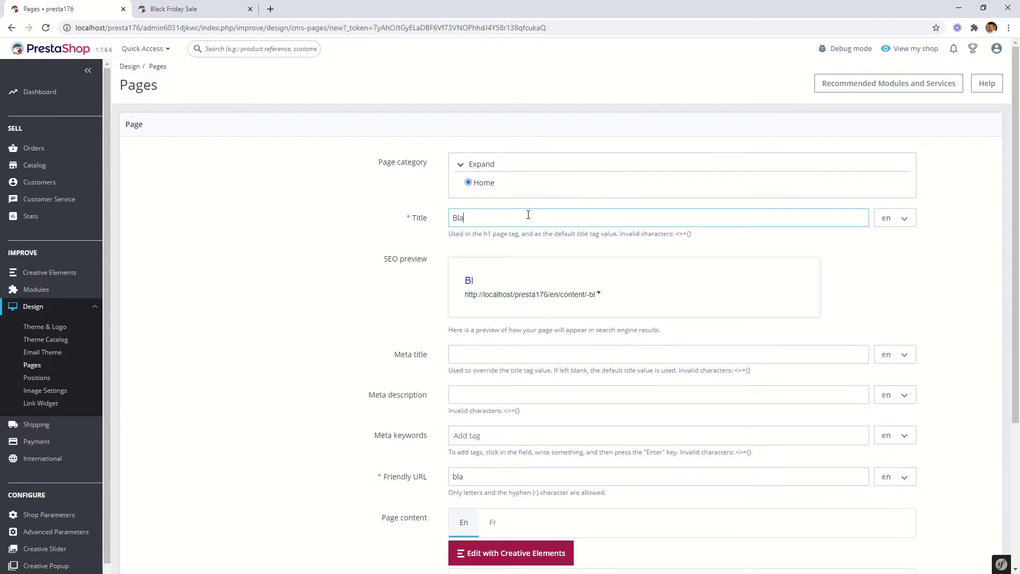
{"action": "type", "text": "ck Friday Early Bird"}
{"action": "scroll", "coordinate": [530, 218], "scroll_direction": "down", "scroll_amount": 3}
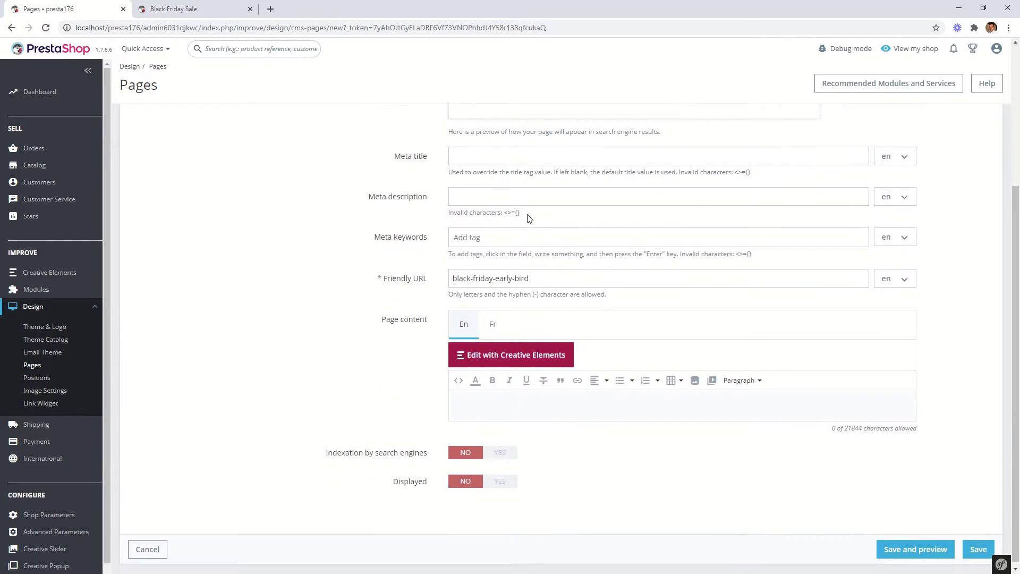
{"action": "left_click", "coordinate": [498, 477]}
{"action": "left_click", "coordinate": [901, 551]}
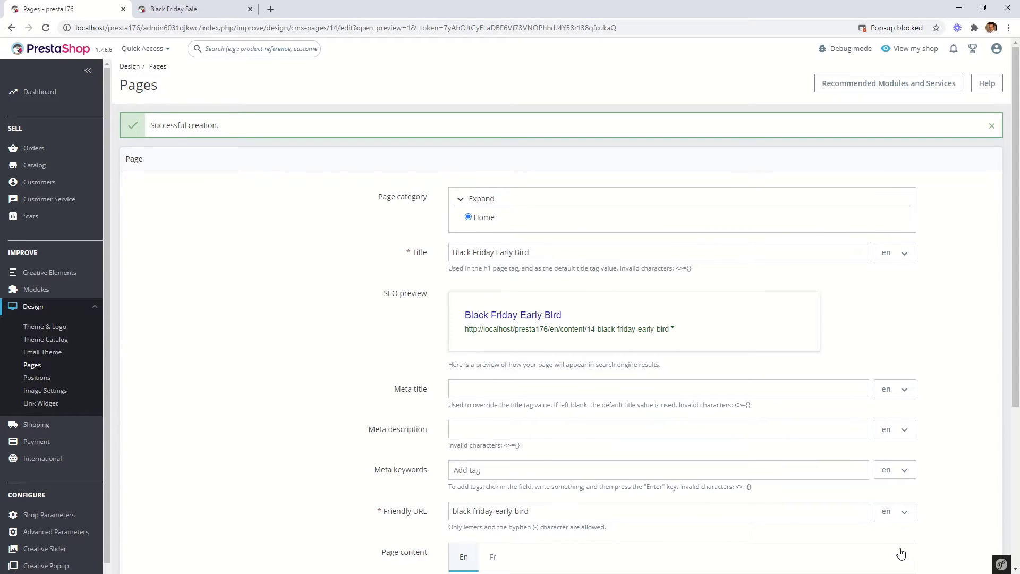
Step: Edit the new page with Creative Elements and insert the predesigned template "Landing Page – Black Friday Coming"
{"action": "scroll", "coordinate": [901, 553], "scroll_direction": "down", "scroll_amount": 3}
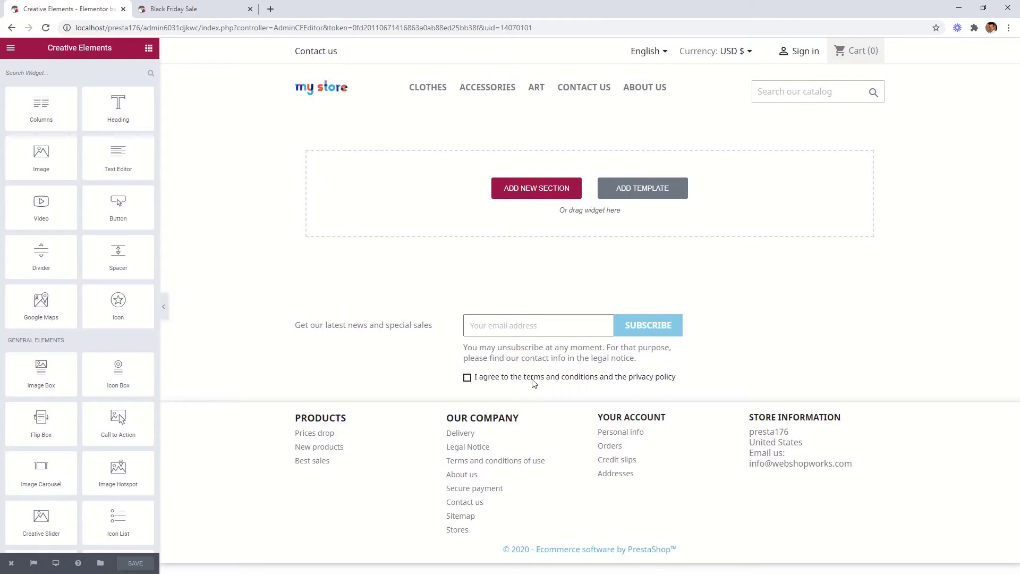
{"action": "left_click", "coordinate": [634, 197]}
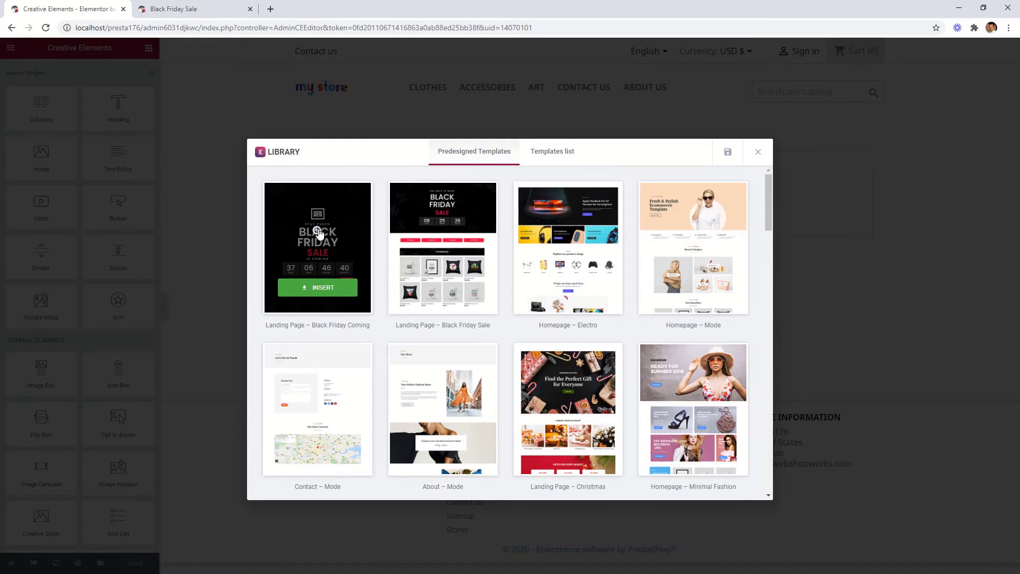
{"action": "left_click", "coordinate": [317, 290]}
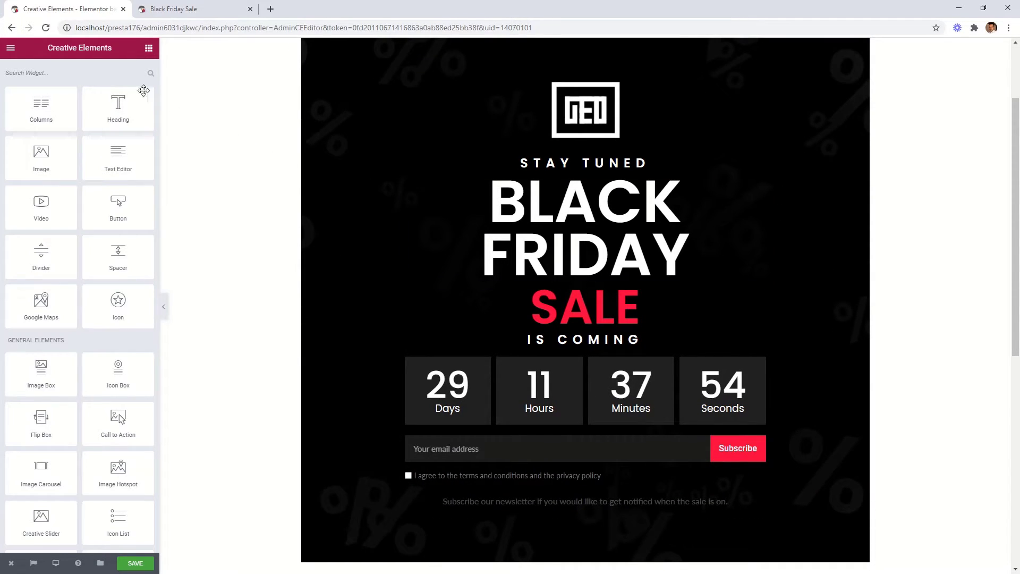
Step: Set the page's template to Canvas in the page settings
{"action": "left_click", "coordinate": [11, 49]}
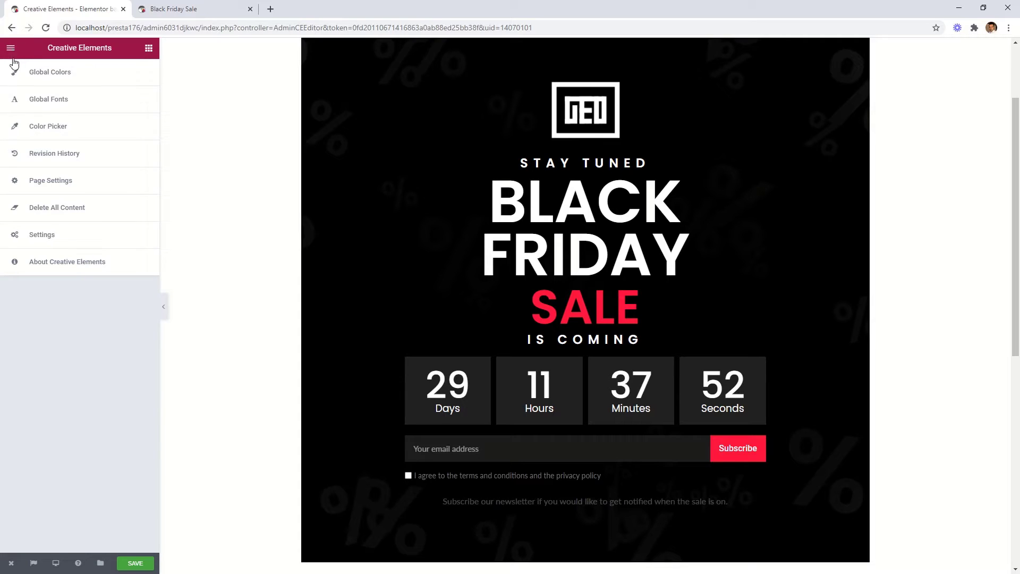
{"action": "left_click", "coordinate": [22, 178]}
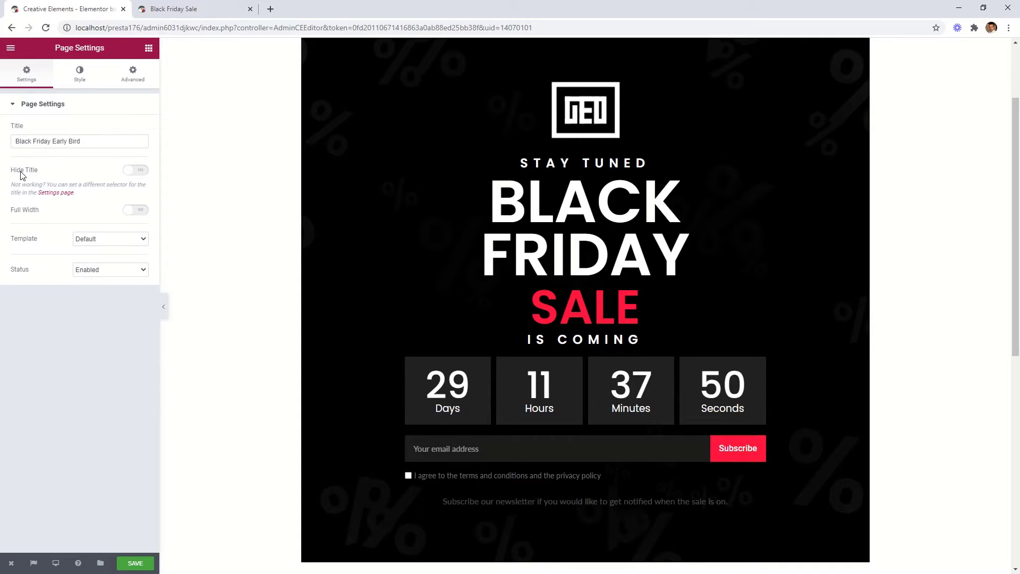
{"action": "left_click", "coordinate": [109, 238]}
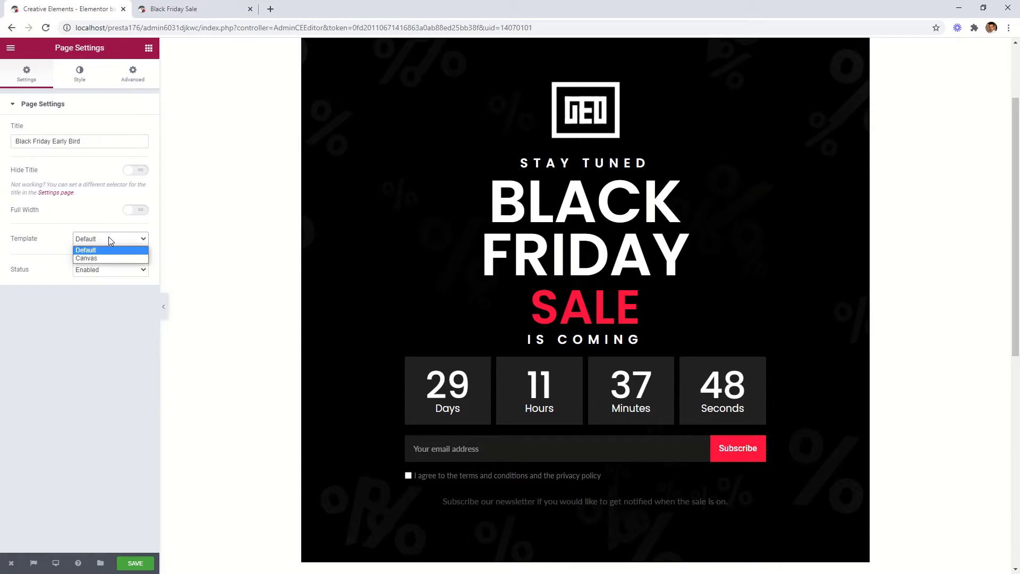
{"action": "left_click", "coordinate": [111, 253]}
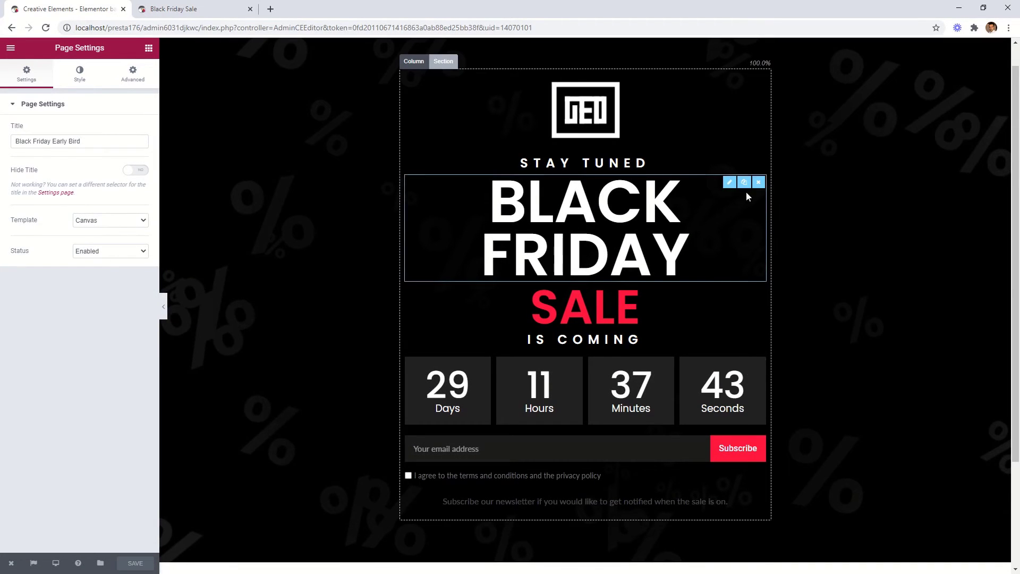
Step: Preview the Early Bird page without the editor panel and open the logo image's settings
{"action": "left_click", "coordinate": [164, 304]}
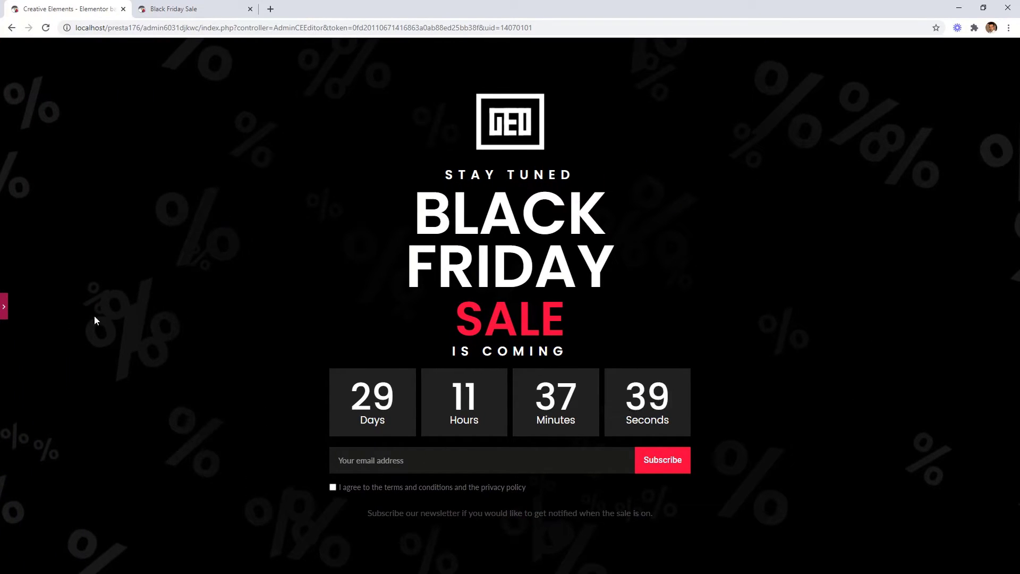
{"action": "left_click", "coordinate": [5, 310]}
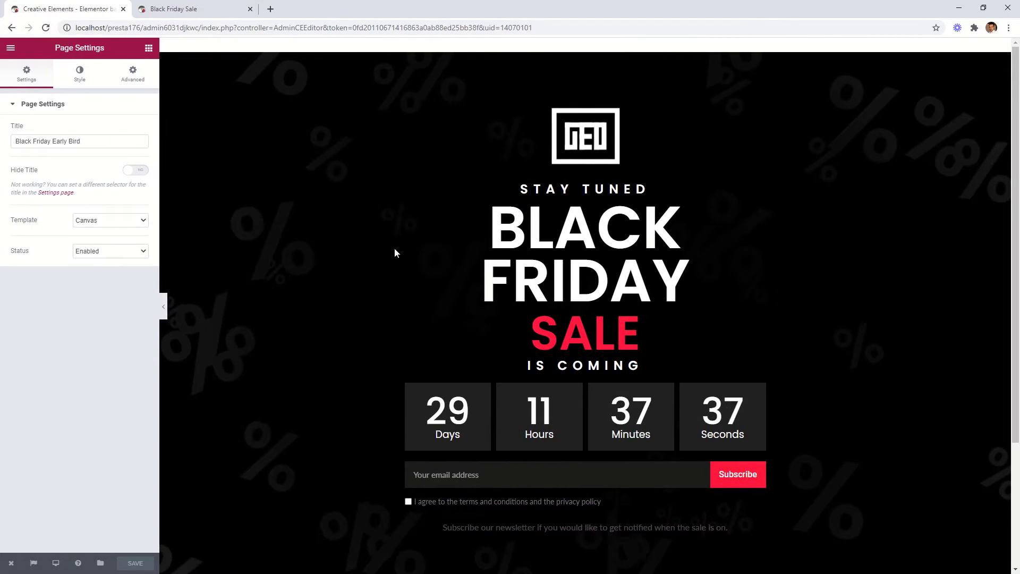
{"action": "left_click", "coordinate": [536, 144]}
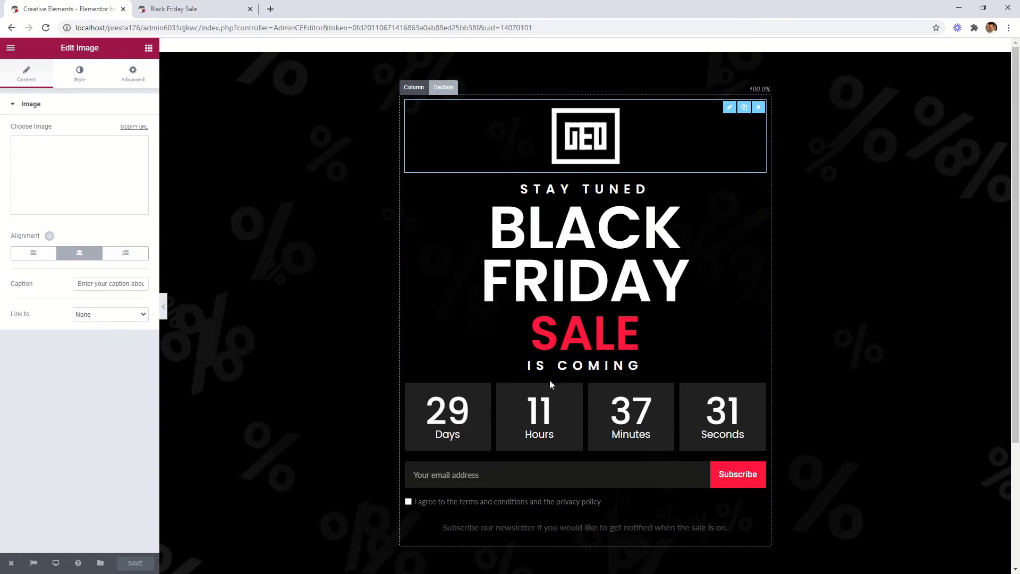
Step: Check the countdown's due date calendar and add Redirect to the countdown's actions after expire
{"action": "left_click", "coordinate": [490, 397]}
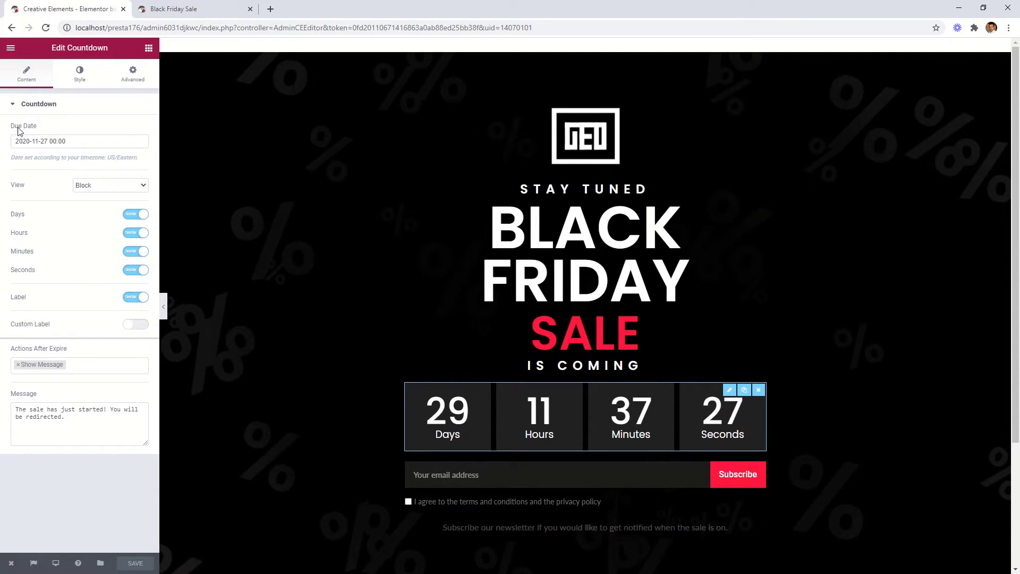
{"action": "left_click", "coordinate": [72, 140]}
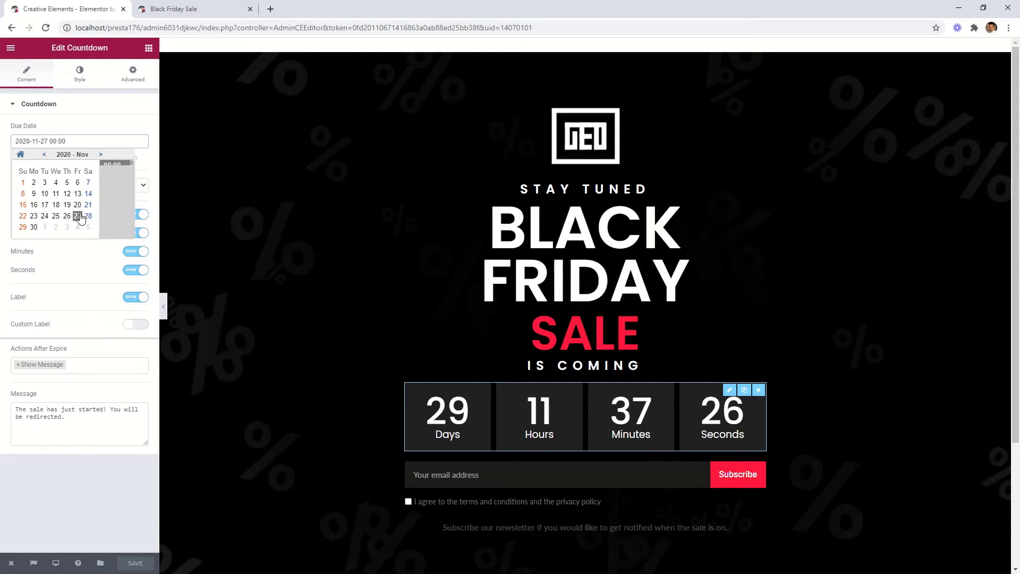
{"action": "left_click", "coordinate": [126, 122]}
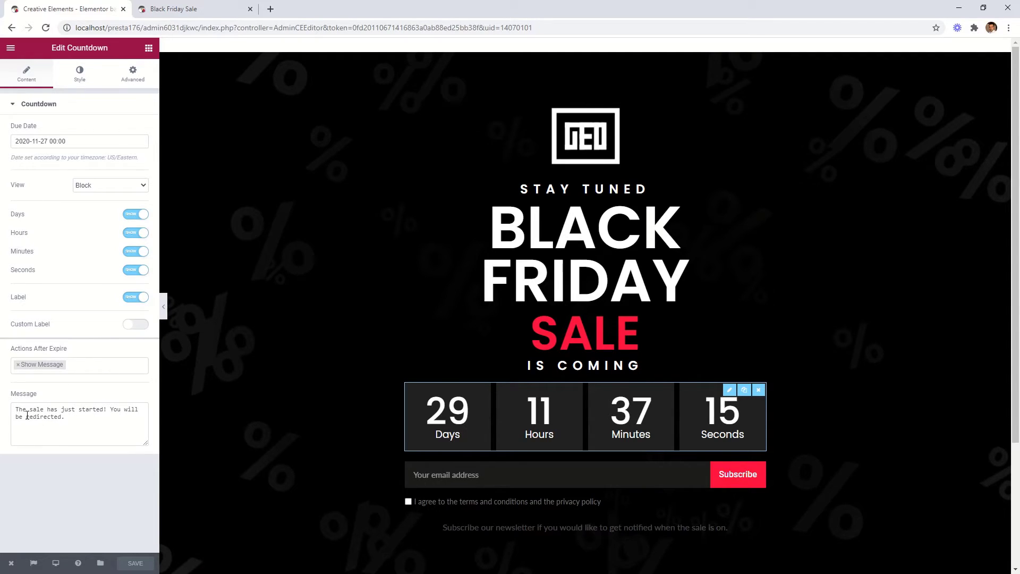
{"action": "left_click", "coordinate": [74, 369]}
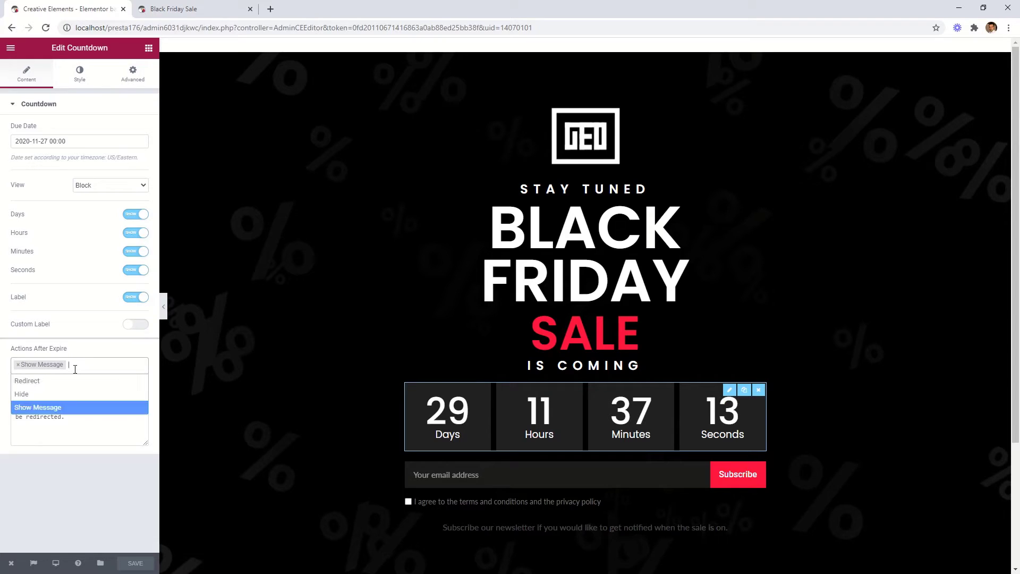
{"action": "left_click", "coordinate": [29, 381]}
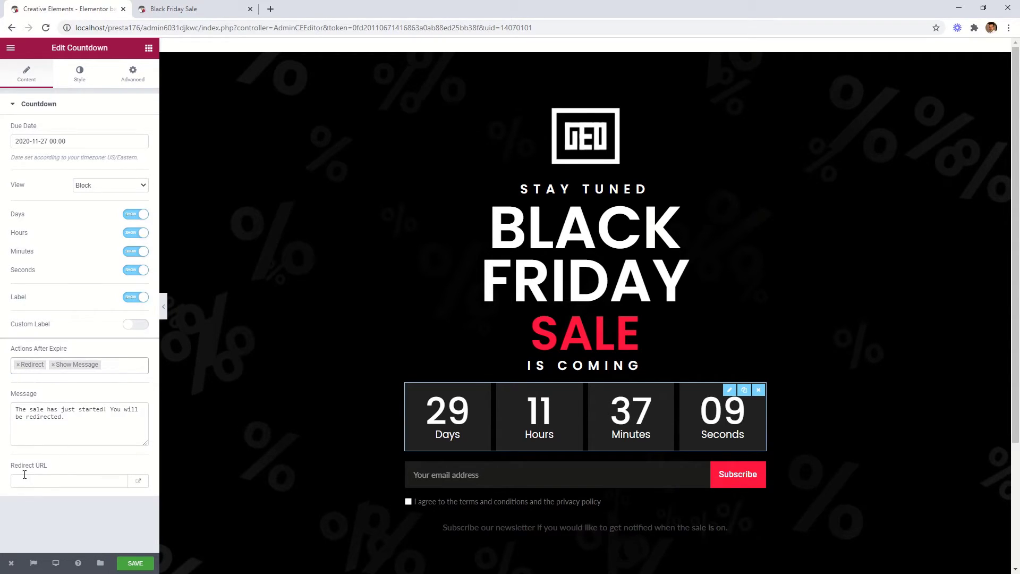
Step: Copy the Black Friday Sale page's address up to "13-black-friday-sale" and paste it as the countdown's redirect URL
{"action": "left_click", "coordinate": [187, 11]}
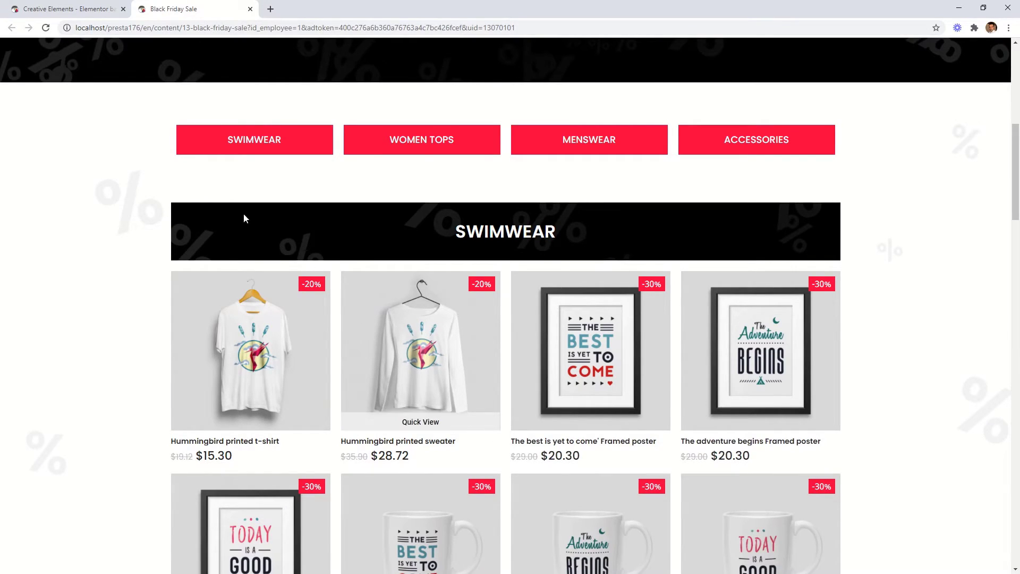
{"action": "left_click_drag", "start_coordinate": [248, 27], "coordinate": [74, 33]}
{"action": "right_click", "coordinate": [85, 27]}
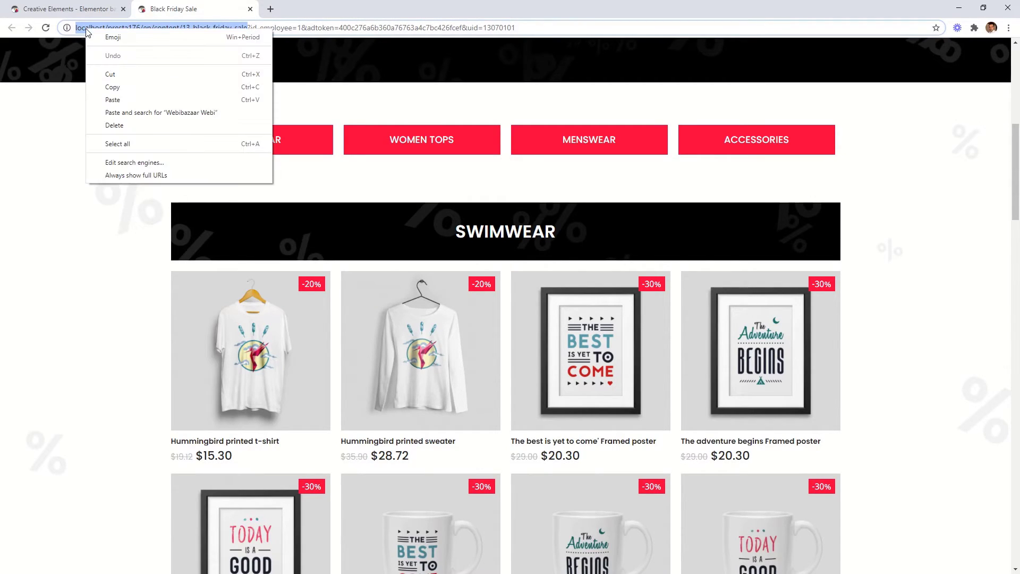
{"action": "left_click", "coordinate": [123, 94]}
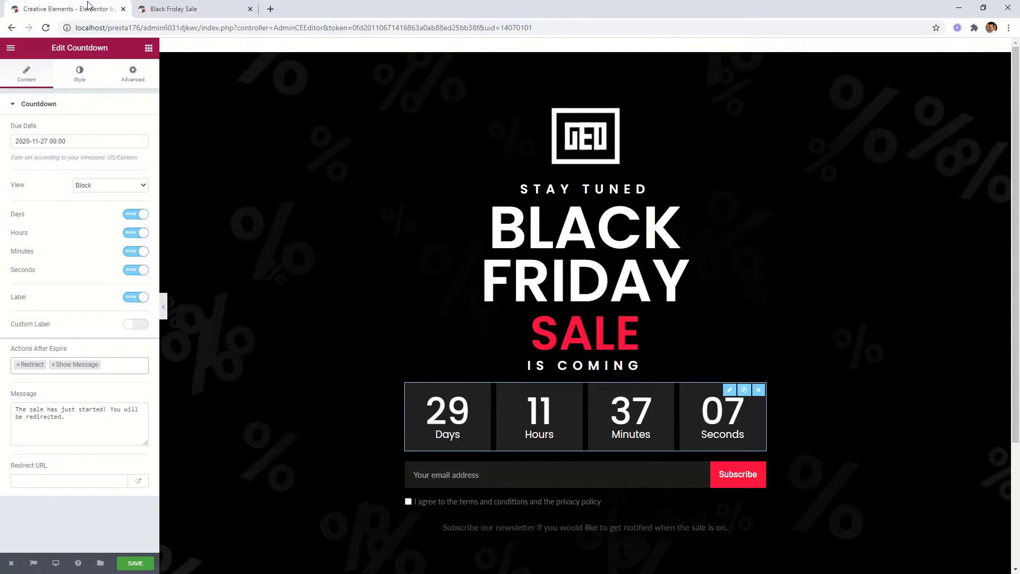
{"action": "left_click", "coordinate": [88, 6]}
{"action": "left_click", "coordinate": [35, 480]}
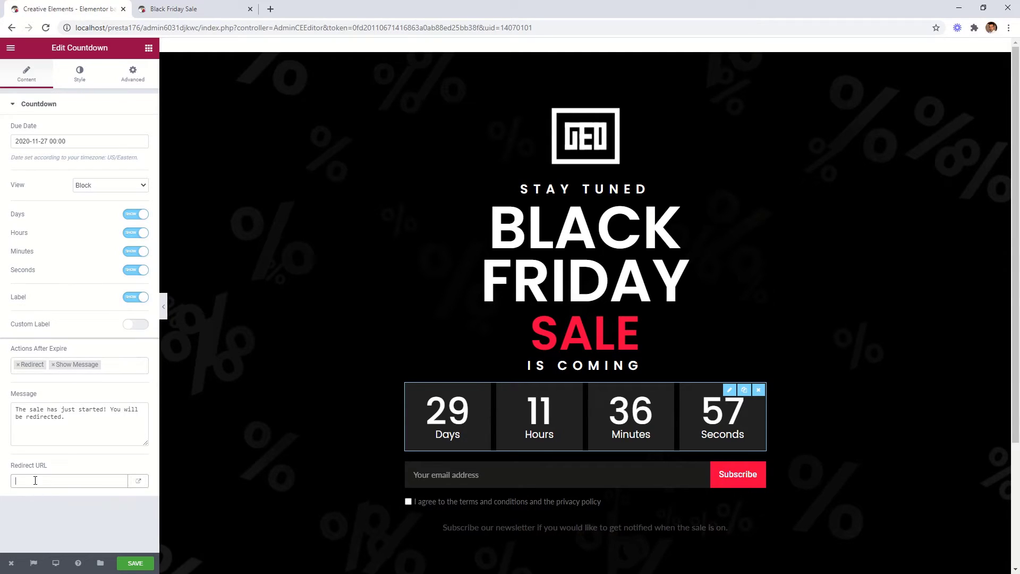
{"action": "right_click", "coordinate": [19, 485]}
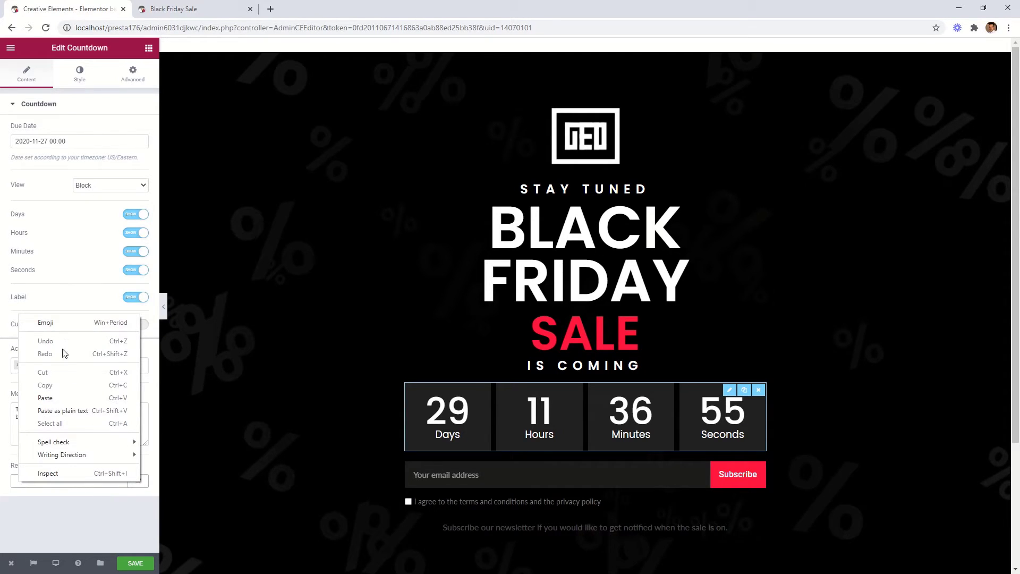
{"action": "left_click", "coordinate": [48, 398]}
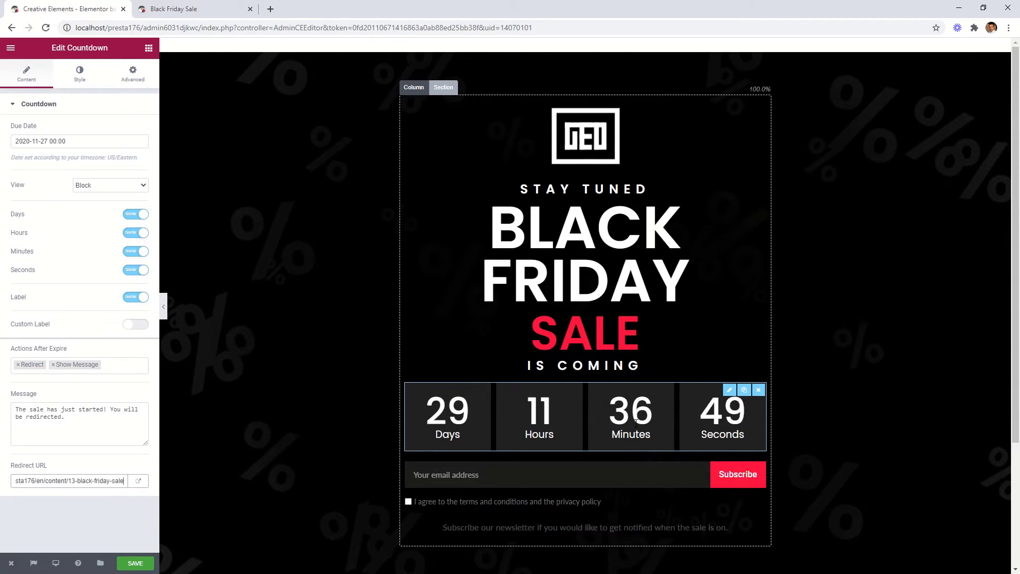
Step: Examine the email subscription form's additional options and the newsletter consent message in the GDPR module configuration
{"action": "scroll", "coordinate": [634, 462], "scroll_direction": "down", "scroll_amount": 2}
{"action": "scroll", "coordinate": [524, 449], "scroll_direction": "up", "scroll_amount": 1}
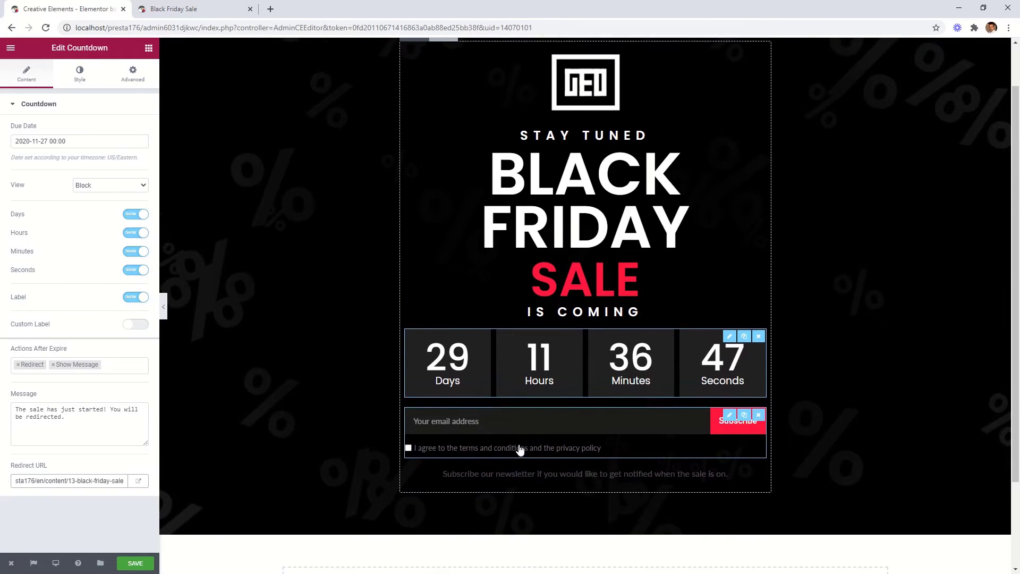
{"action": "left_click", "coordinate": [483, 424]}
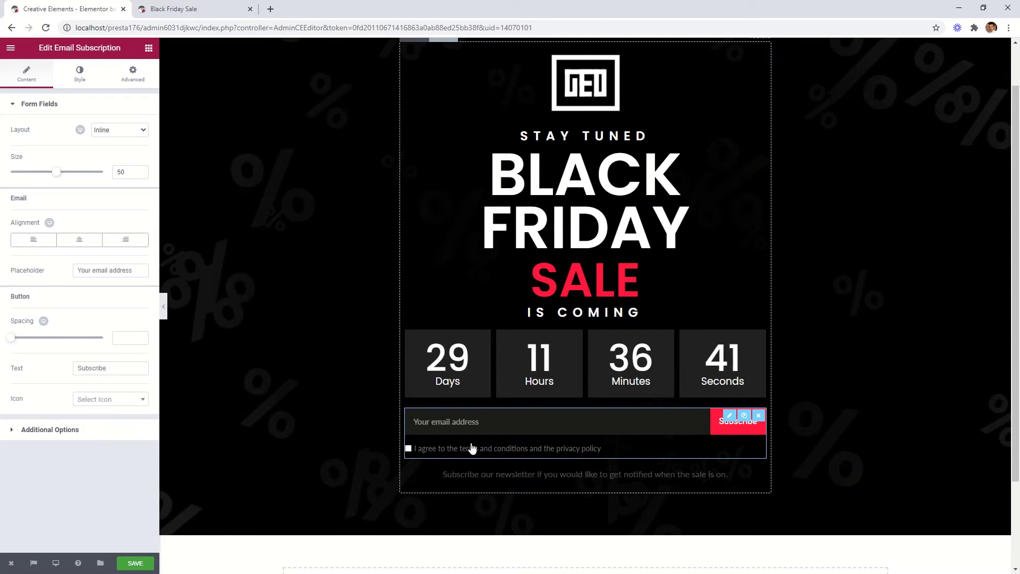
{"action": "left_click", "coordinate": [101, 431]}
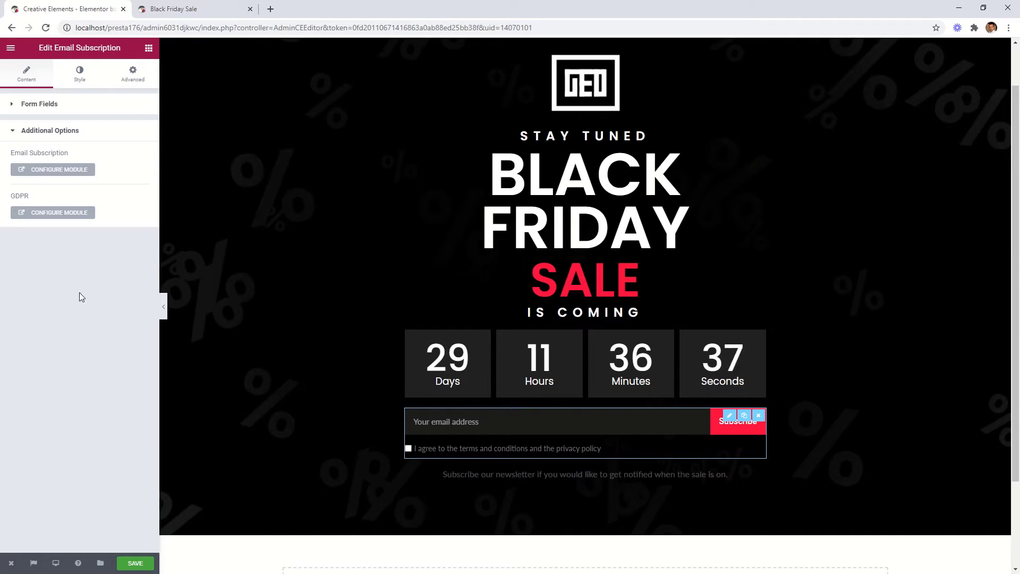
{"action": "left_click", "coordinate": [59, 212]}
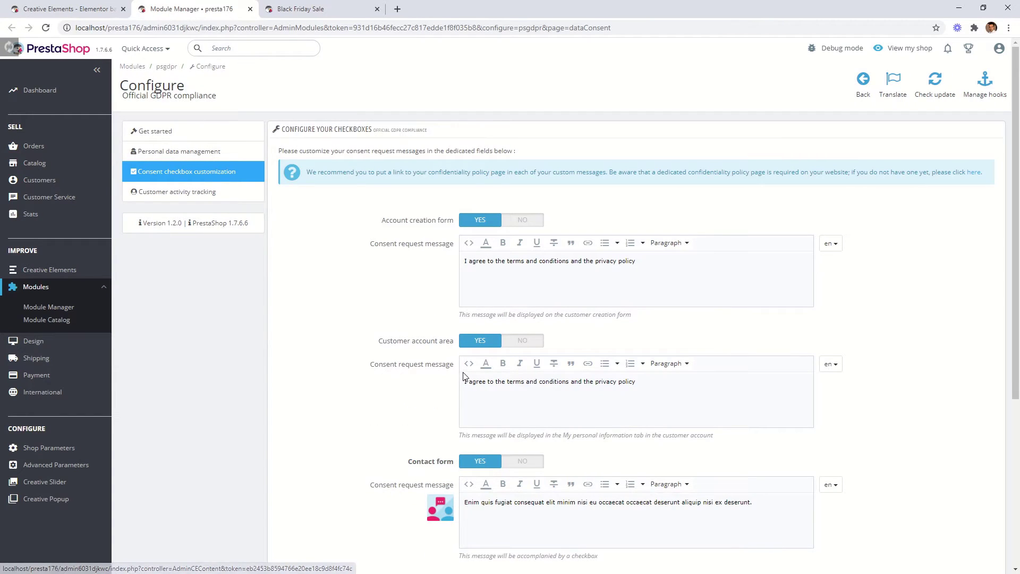
{"action": "scroll", "coordinate": [343, 364], "scroll_direction": "down", "scroll_amount": 5}
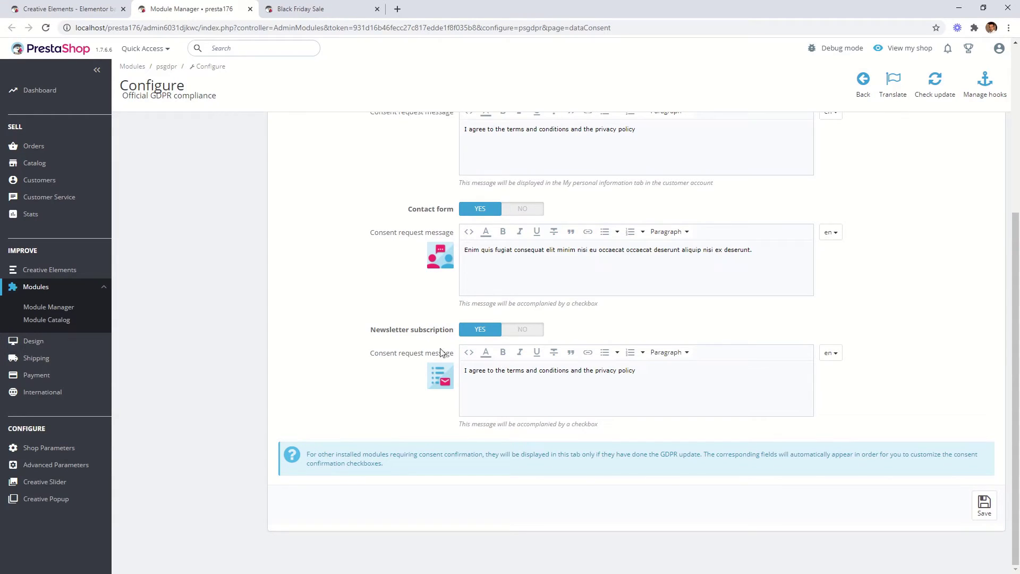
{"action": "triple_click", "coordinate": [131, 98]}
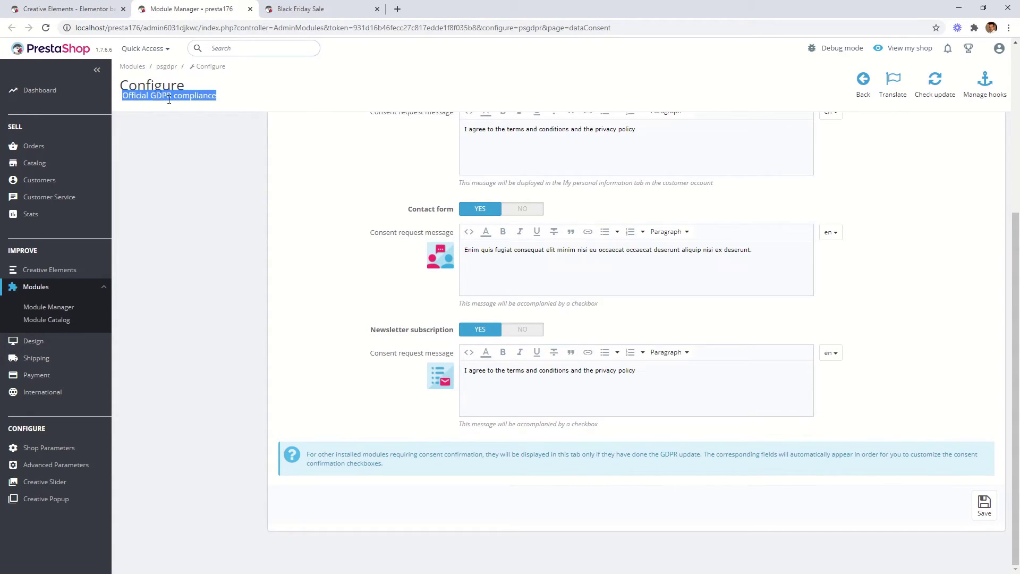
{"action": "left_click", "coordinate": [207, 114]}
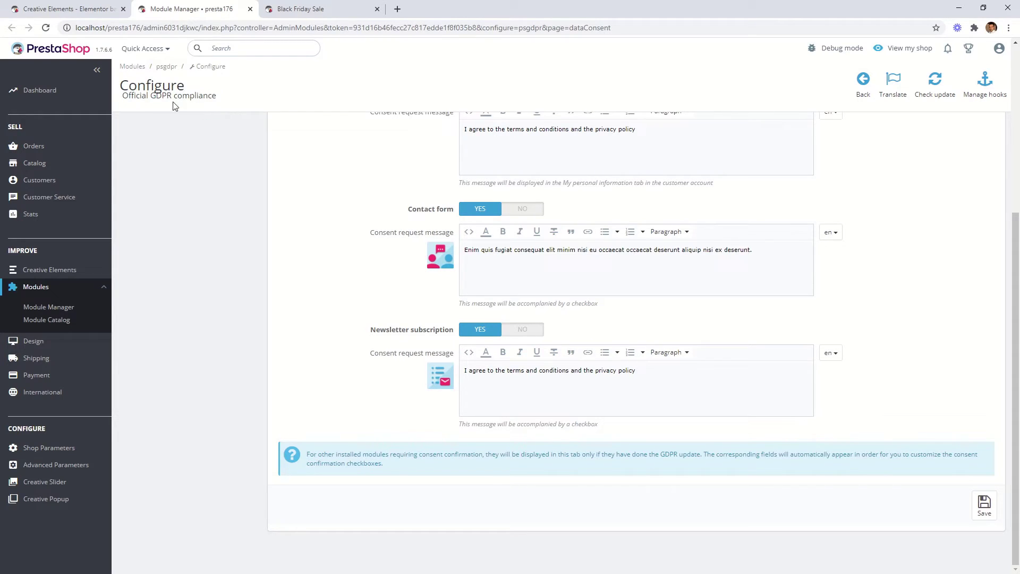
{"action": "left_click", "coordinate": [99, 11]}
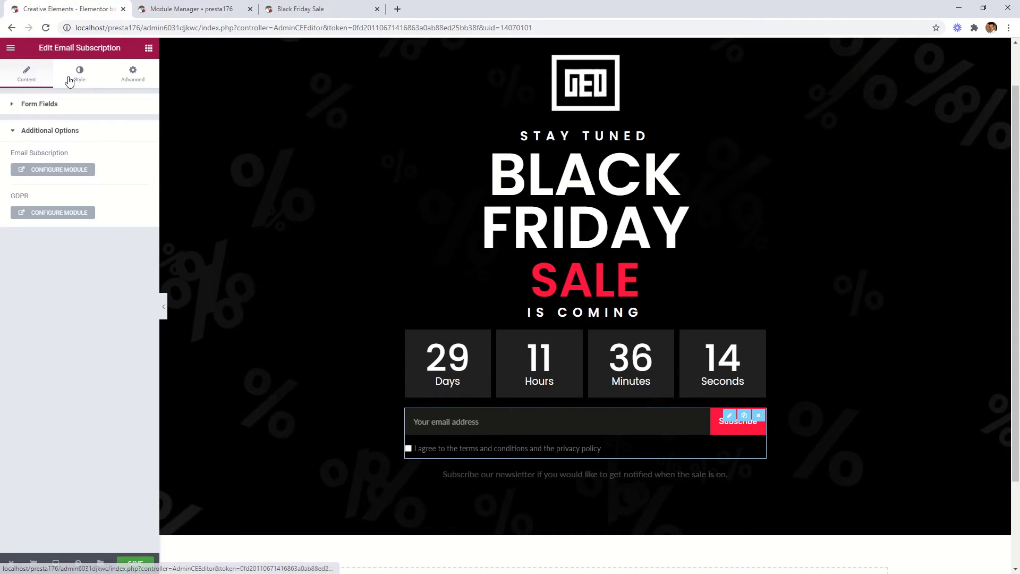
Step: Save the Black Friday Early Bird page and leave the editor for the back office
{"action": "left_click", "coordinate": [134, 563]}
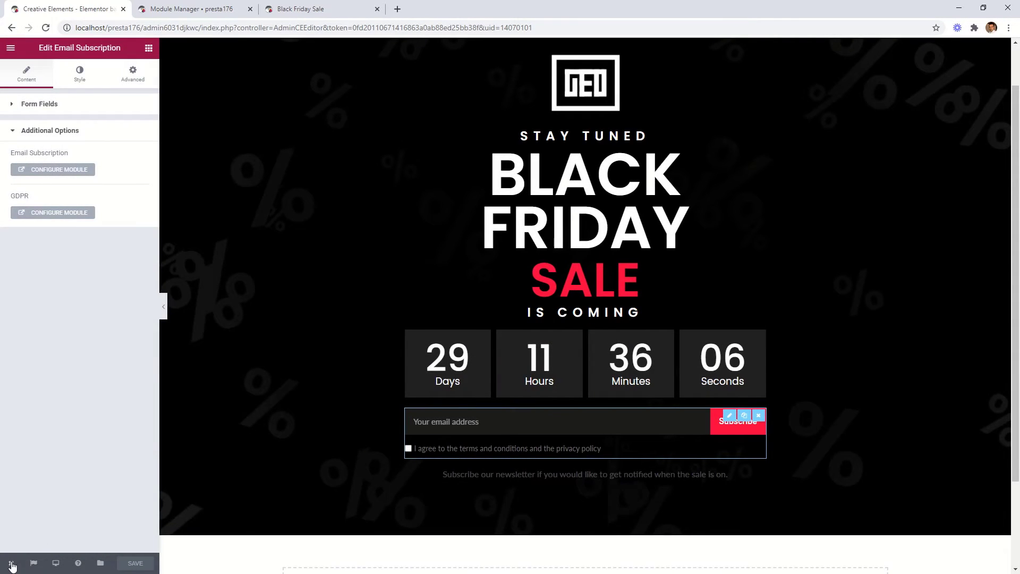
{"action": "mouse_move", "coordinate": [11, 565]}
{"action": "left_click", "coordinate": [37, 514]}
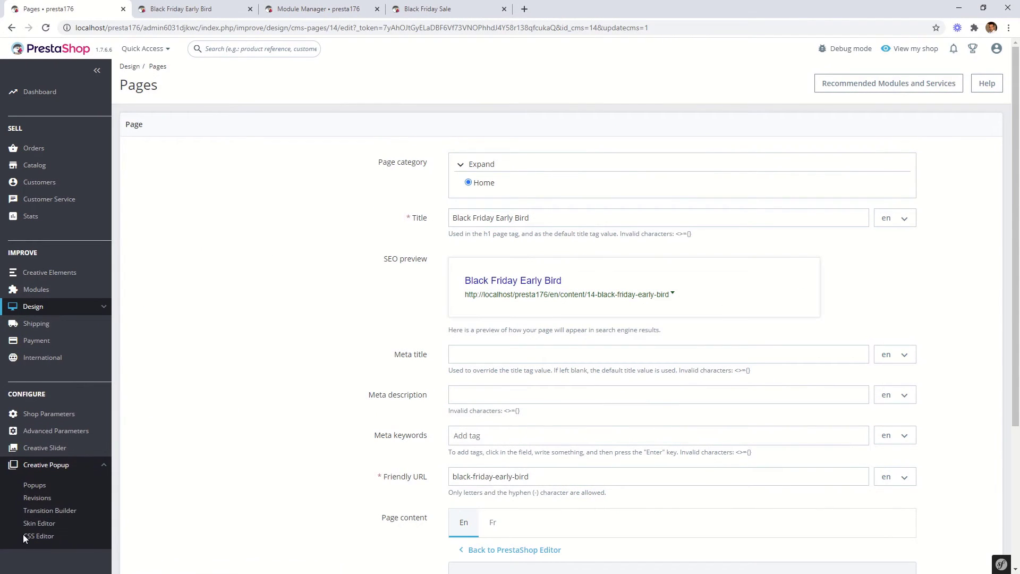
Step: Create a new popup named "Black Friday Popup" in Creative Popup
{"action": "left_click", "coordinate": [35, 487]}
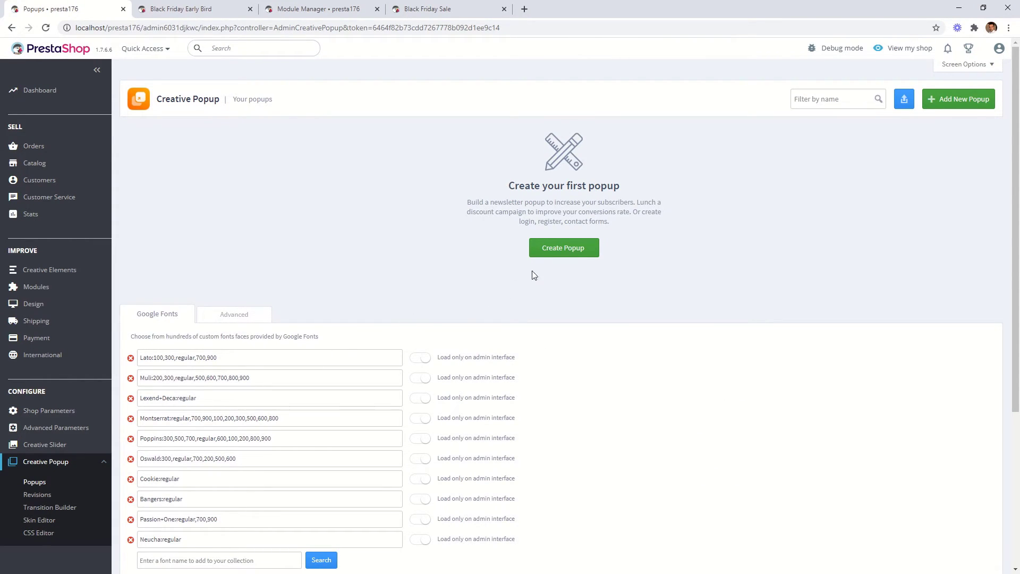
{"action": "left_click", "coordinate": [563, 251]}
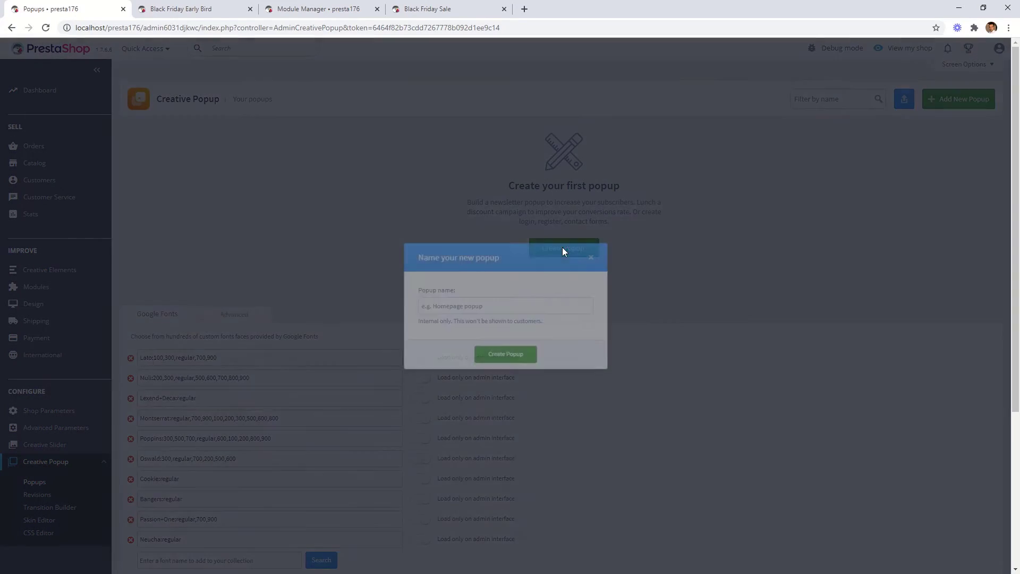
{"action": "type", "text": "Black Friday Popup"}
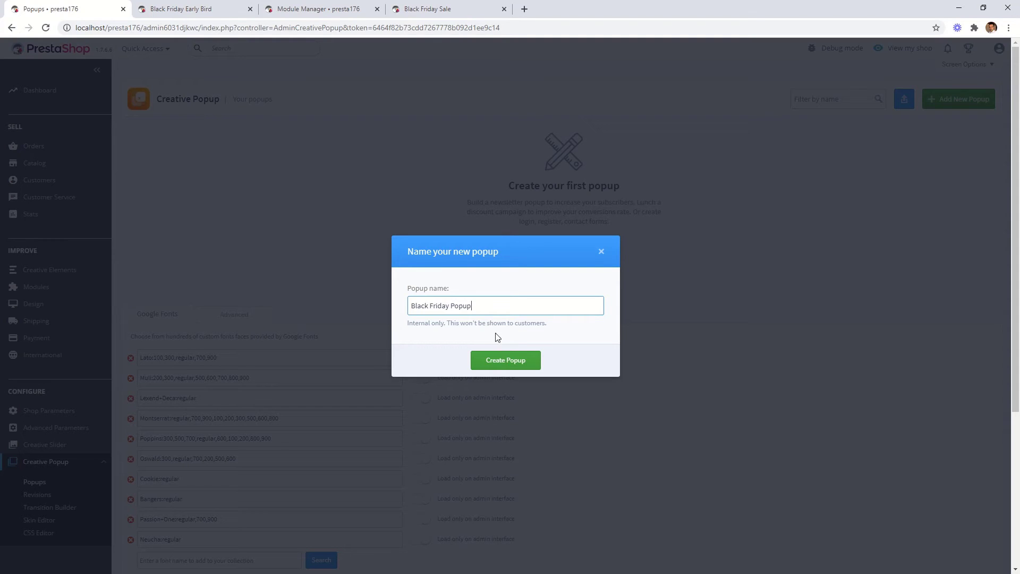
{"action": "left_click", "coordinate": [508, 363]}
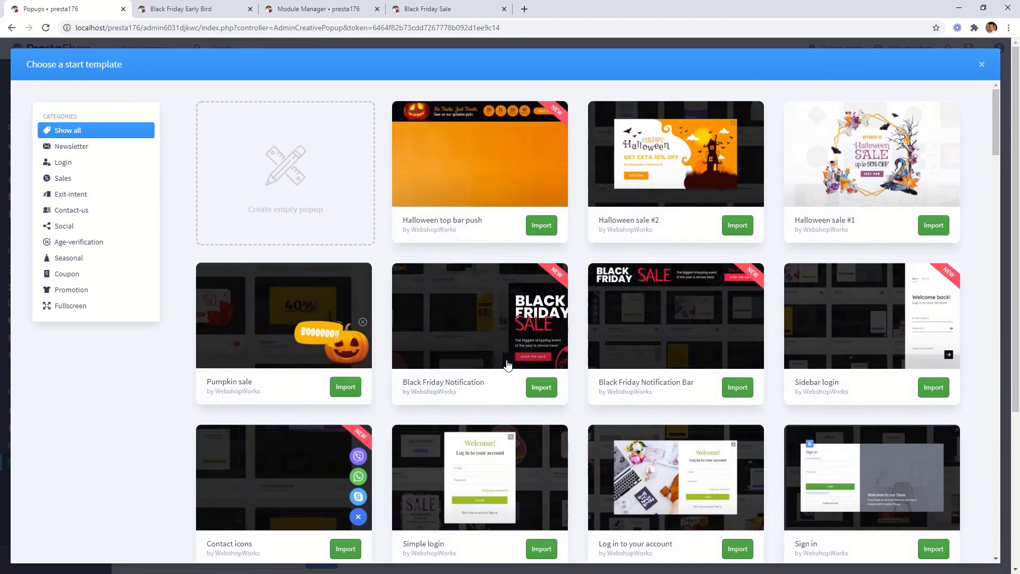
Step: Preview the Black Friday templates in the Seasonal category and import the "Black Friday Notification" template
{"action": "left_click", "coordinate": [66, 264]}
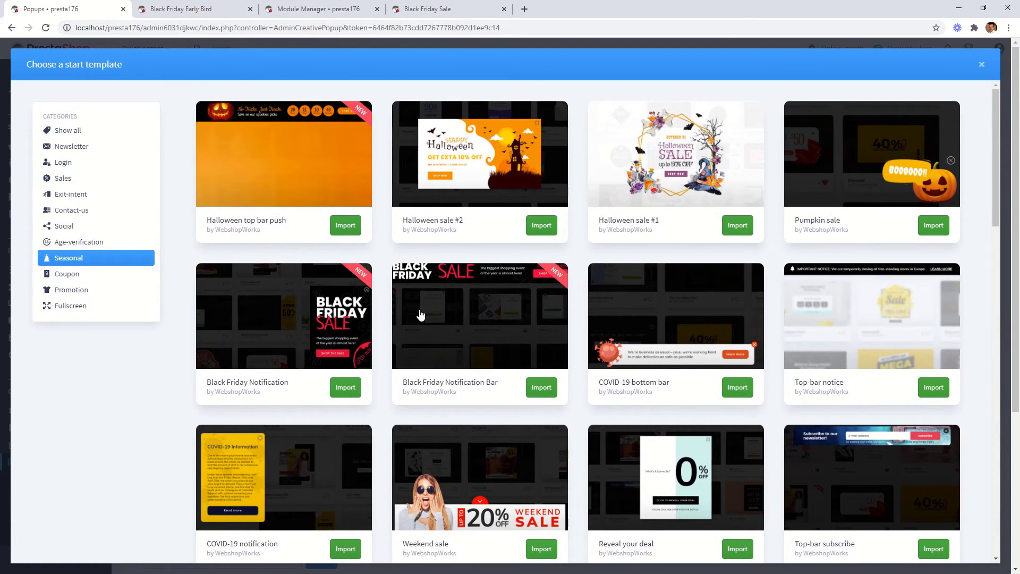
{"action": "left_click", "coordinate": [303, 311]}
{"action": "left_click", "coordinate": [474, 301]}
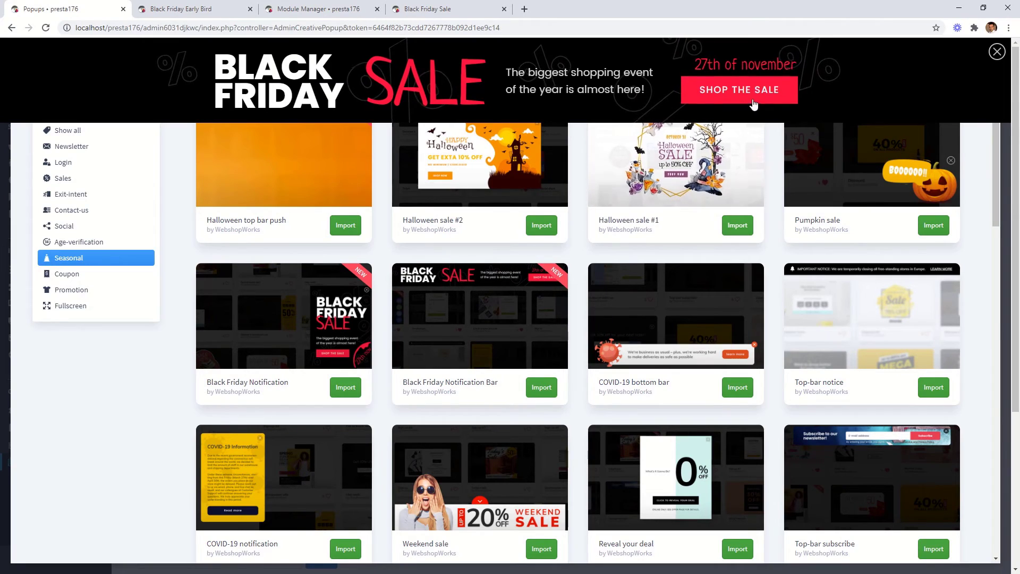
{"action": "left_click", "coordinate": [997, 51]}
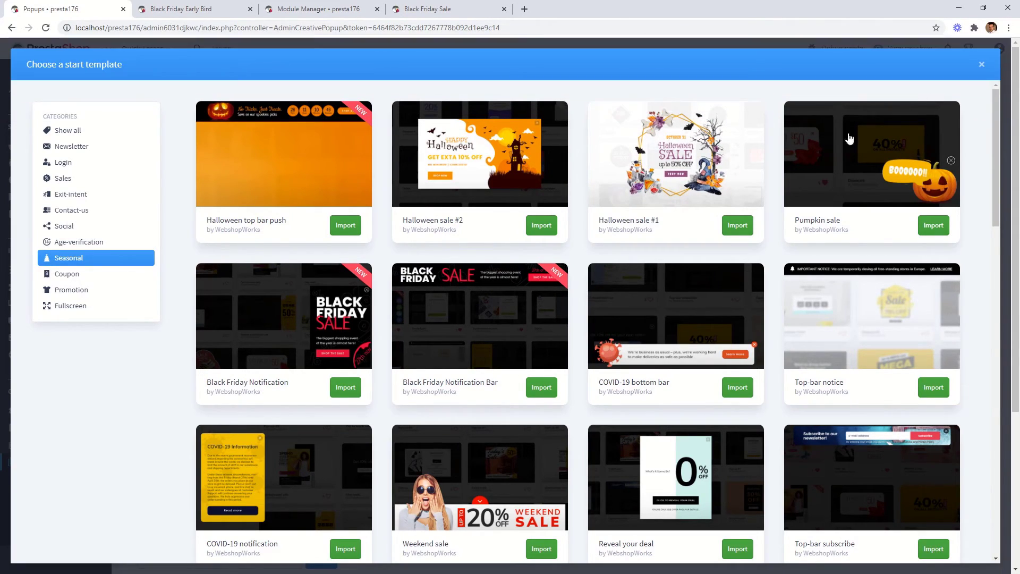
{"action": "left_click", "coordinate": [346, 388]}
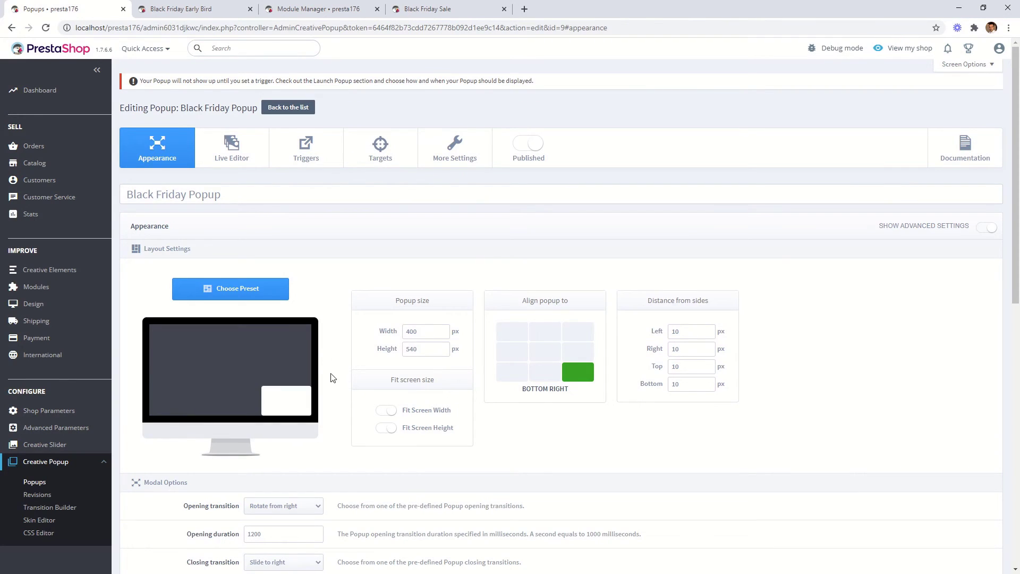
Step: Inspect the Black Friday popup's text layers in the Live Editor, run its live preview, and close the previewed popup
{"action": "left_click", "coordinate": [232, 163]}
{"action": "scroll", "coordinate": [393, 448], "scroll_direction": "down", "scroll_amount": 4}
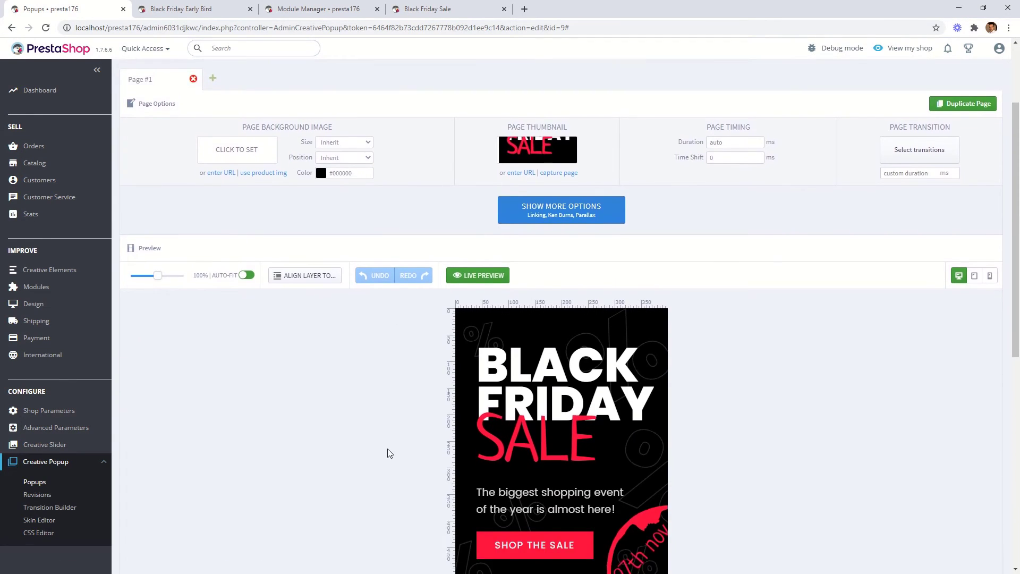
{"action": "scroll", "coordinate": [385, 444], "scroll_direction": "down", "scroll_amount": 1}
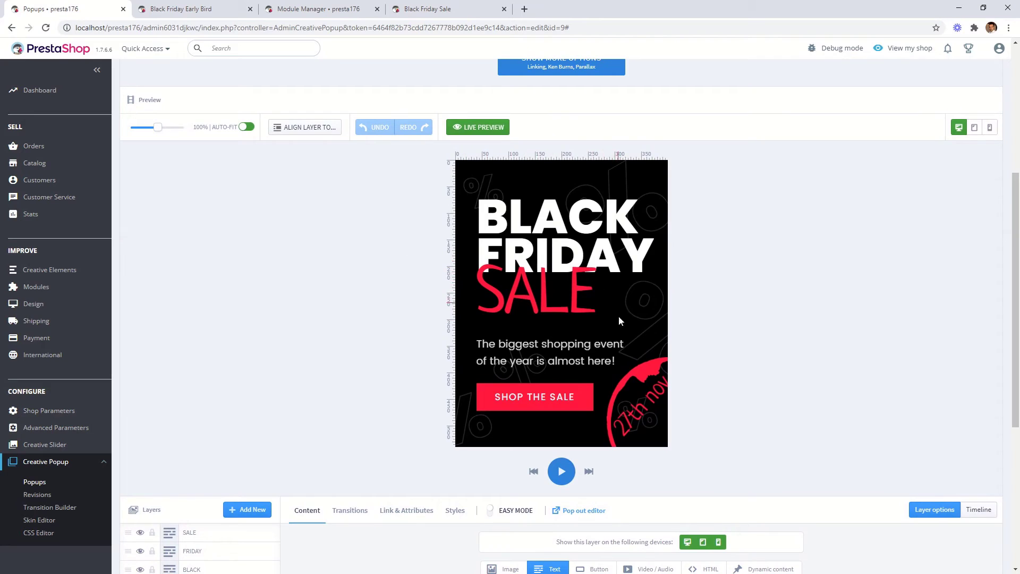
{"action": "left_click", "coordinate": [518, 220]}
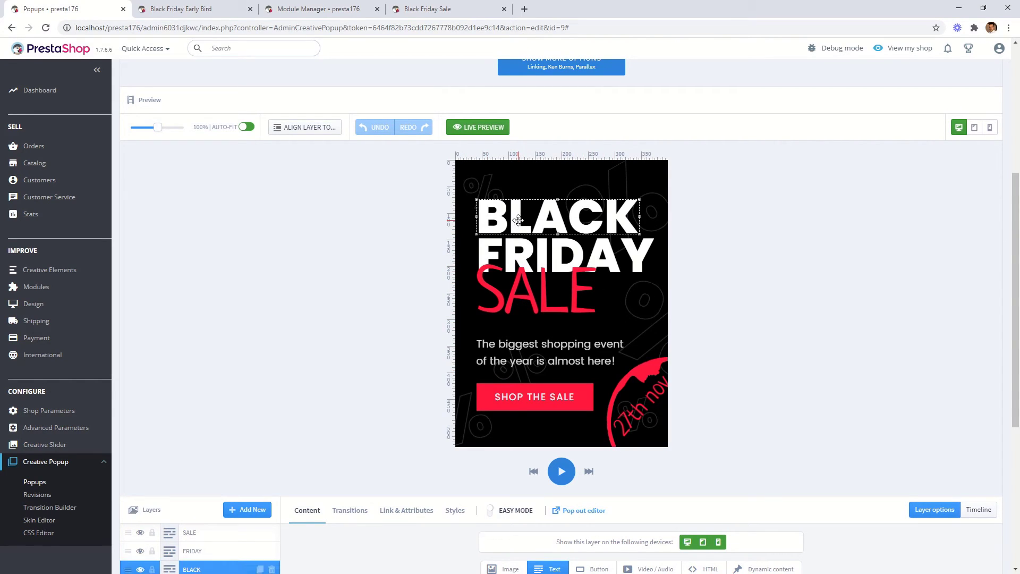
{"action": "left_click", "coordinate": [527, 272]}
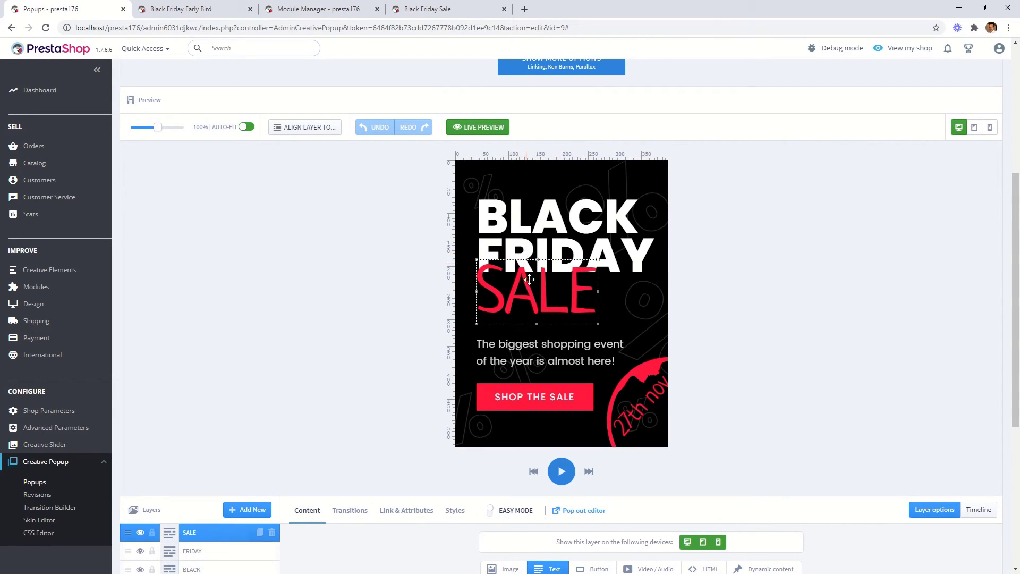
{"action": "left_click", "coordinate": [472, 125]}
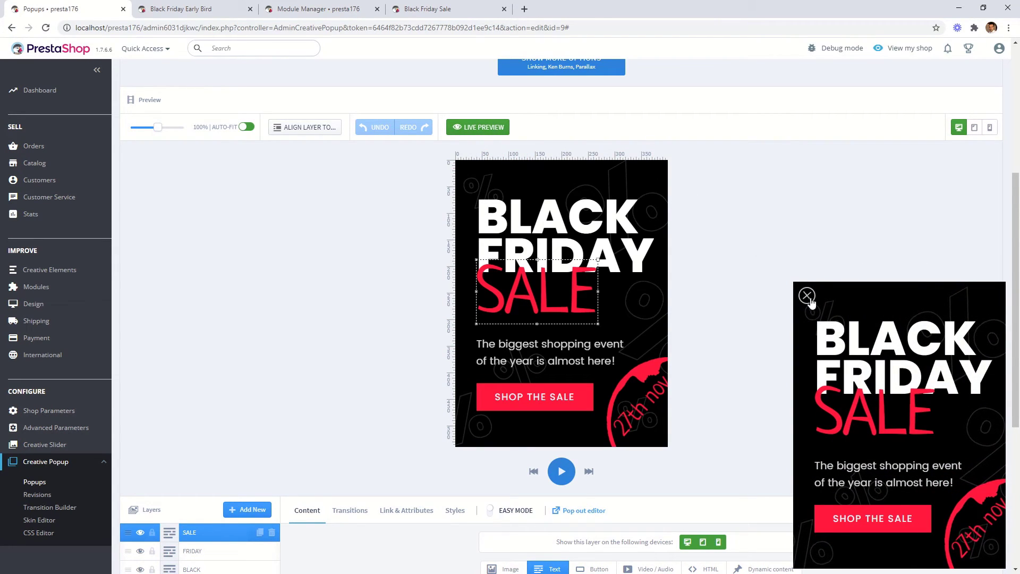
{"action": "left_click", "coordinate": [807, 296]}
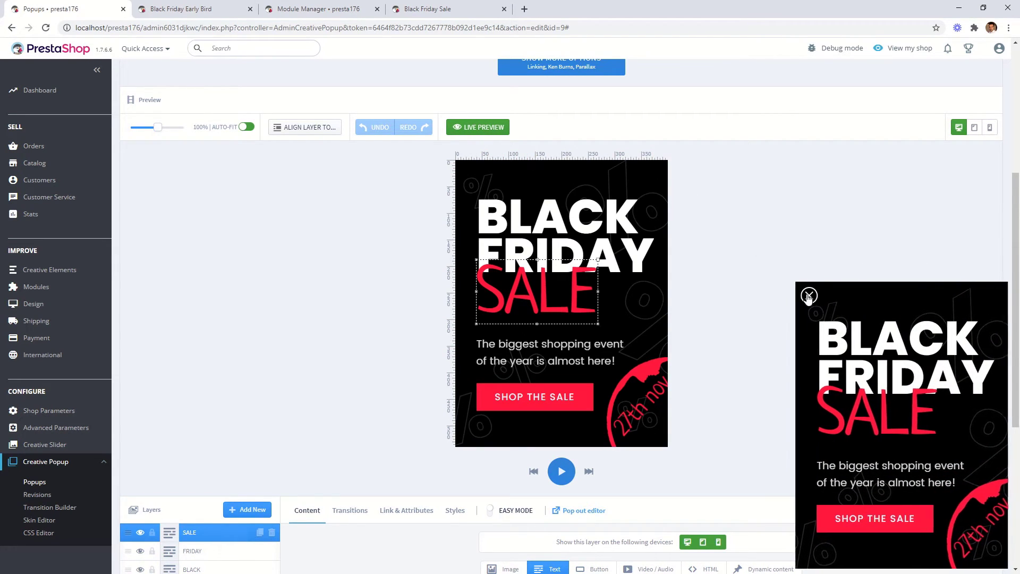
{"action": "left_click", "coordinate": [519, 393]}
{"action": "scroll", "coordinate": [265, 412], "scroll_direction": "down", "scroll_amount": 4}
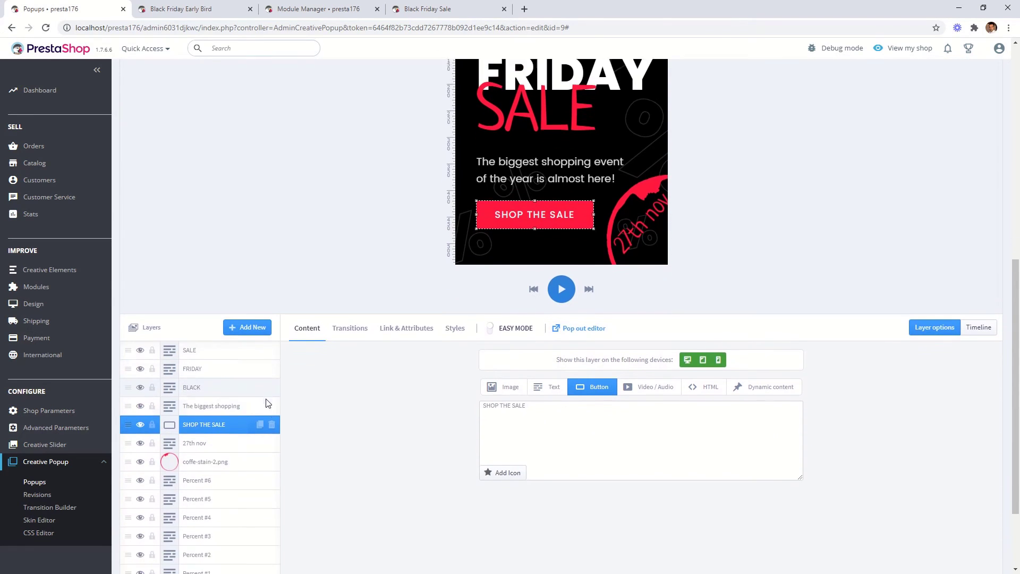
{"action": "left_click", "coordinate": [392, 302]}
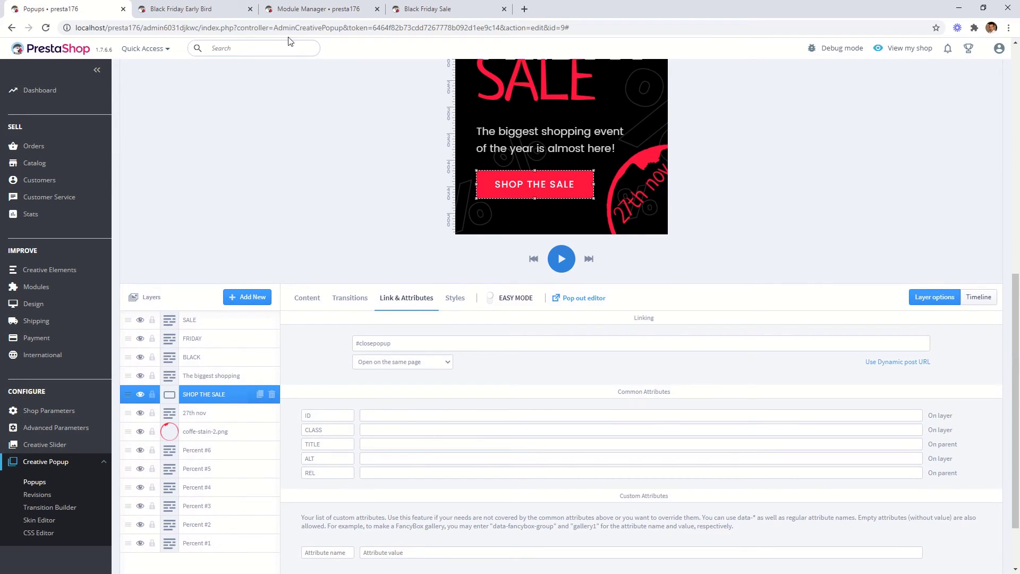
{"action": "left_click", "coordinate": [200, 10]}
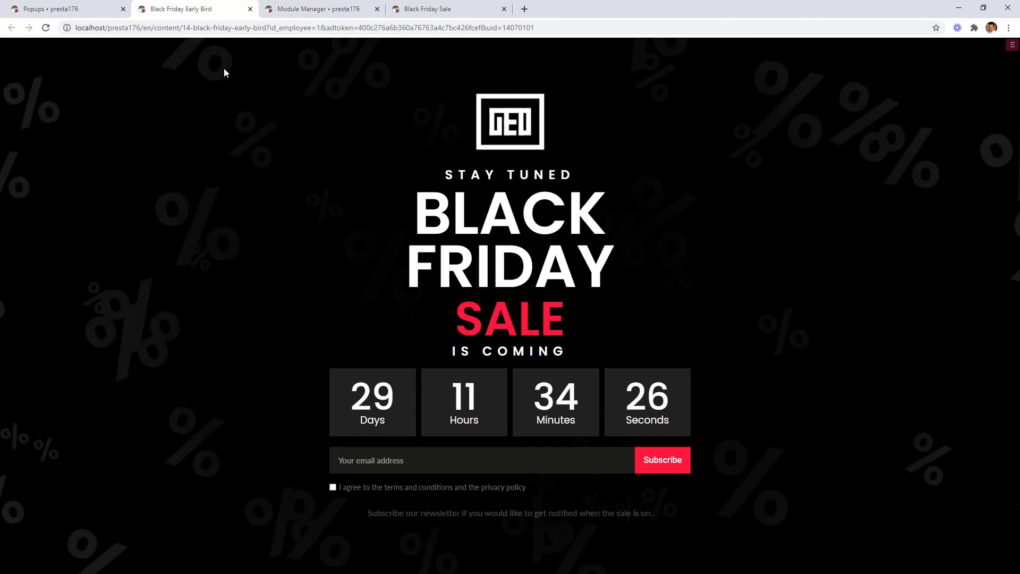
{"action": "left_click_drag", "start_coordinate": [266, 29], "coordinate": [74, 30]}
{"action": "right_click", "coordinate": [93, 27]}
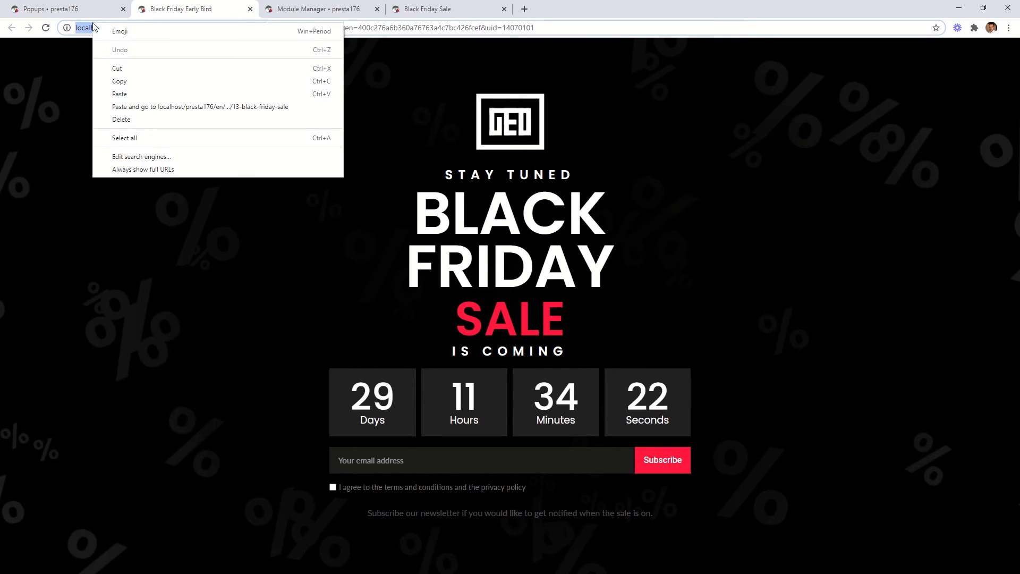
{"action": "left_click", "coordinate": [130, 81]}
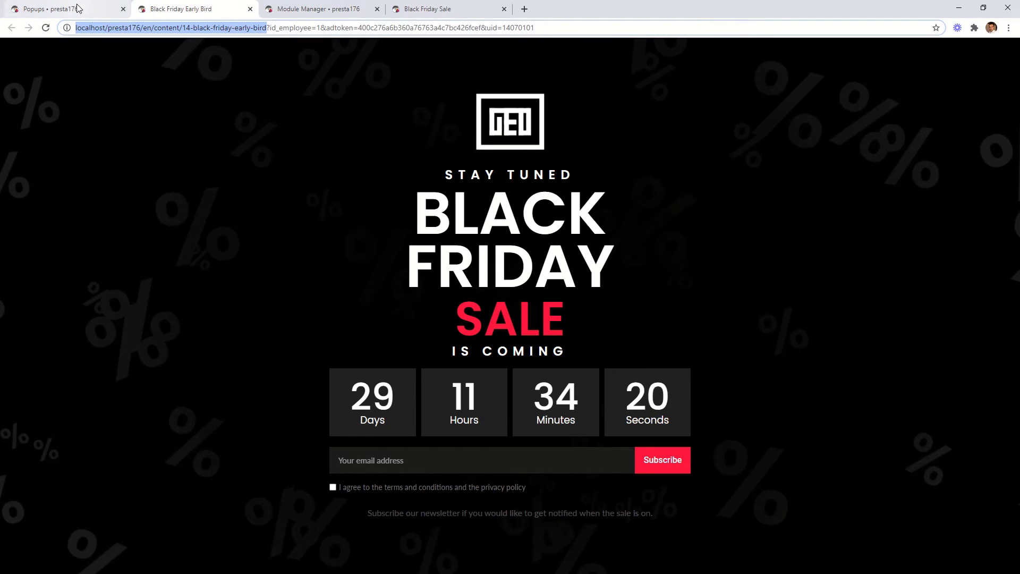
{"action": "left_click", "coordinate": [64, 9]}
{"action": "left_click", "coordinate": [406, 342]}
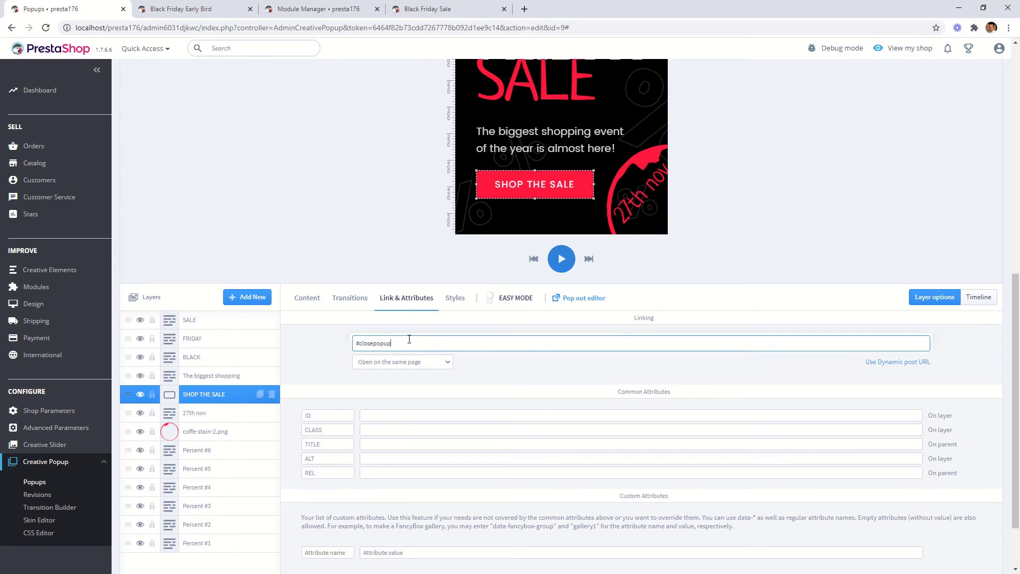
{"action": "right_click", "coordinate": [405, 341]}
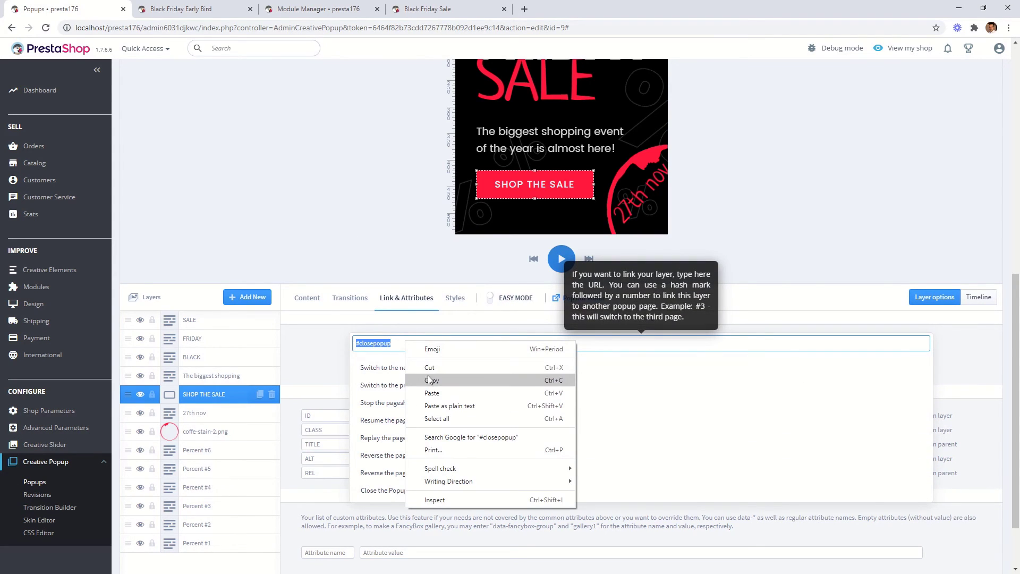
{"action": "left_click", "coordinate": [432, 395]}
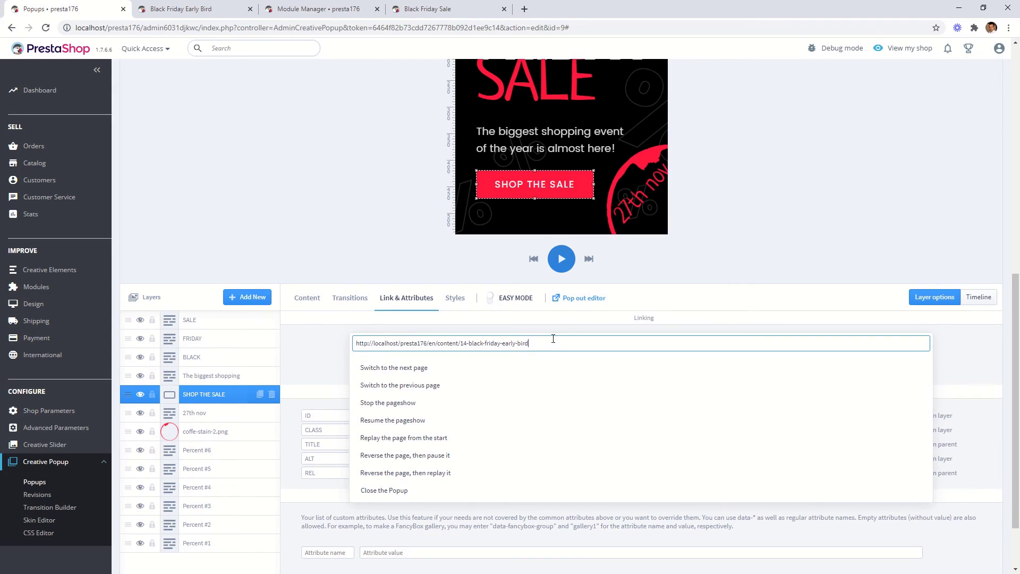
{"action": "left_click", "coordinate": [327, 343]}
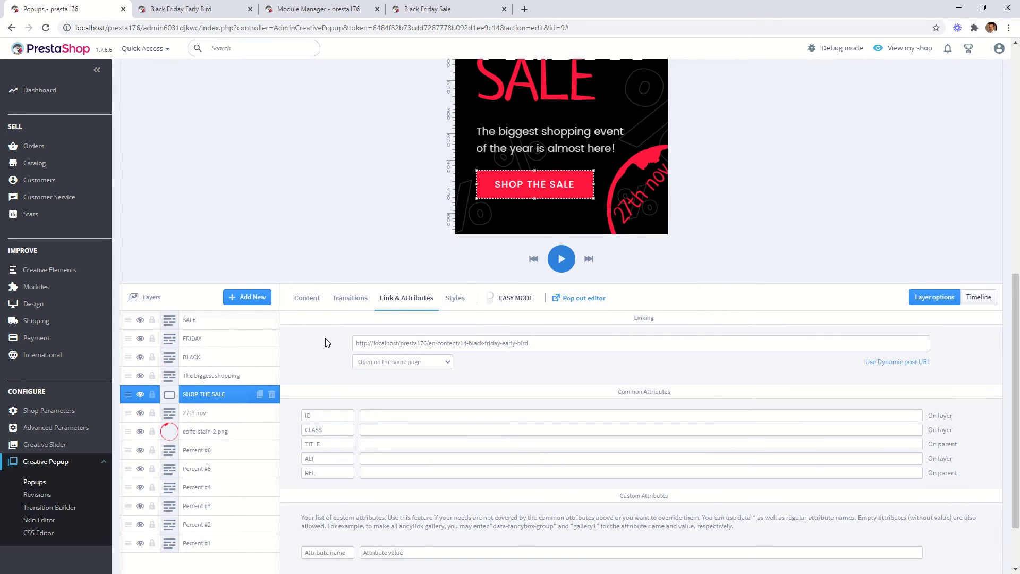
Step: Set the popup's launch trigger to open automatically after 1 second
{"action": "scroll", "coordinate": [326, 343], "scroll_direction": "up", "scroll_amount": 9}
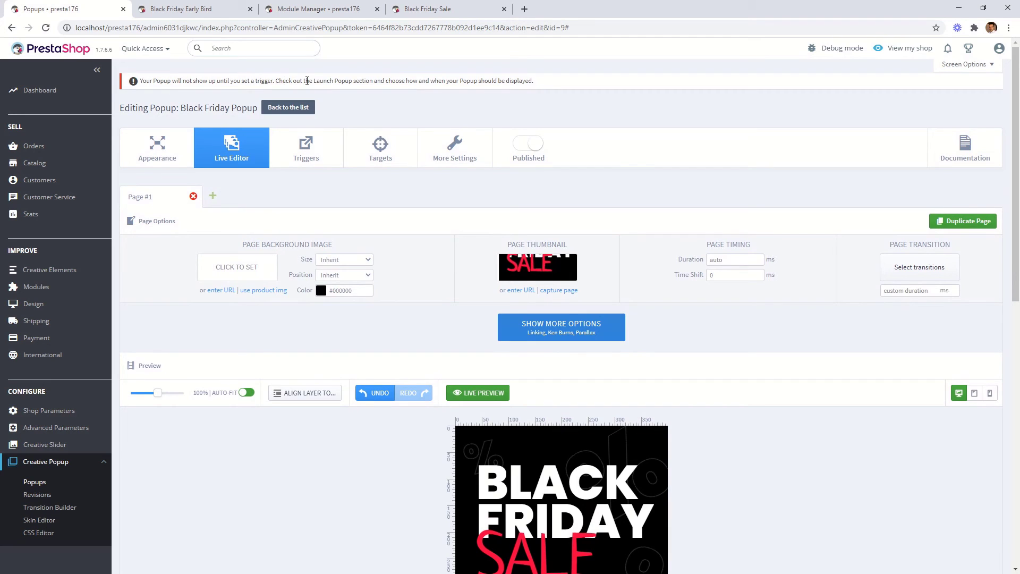
{"action": "left_click", "coordinate": [310, 152]}
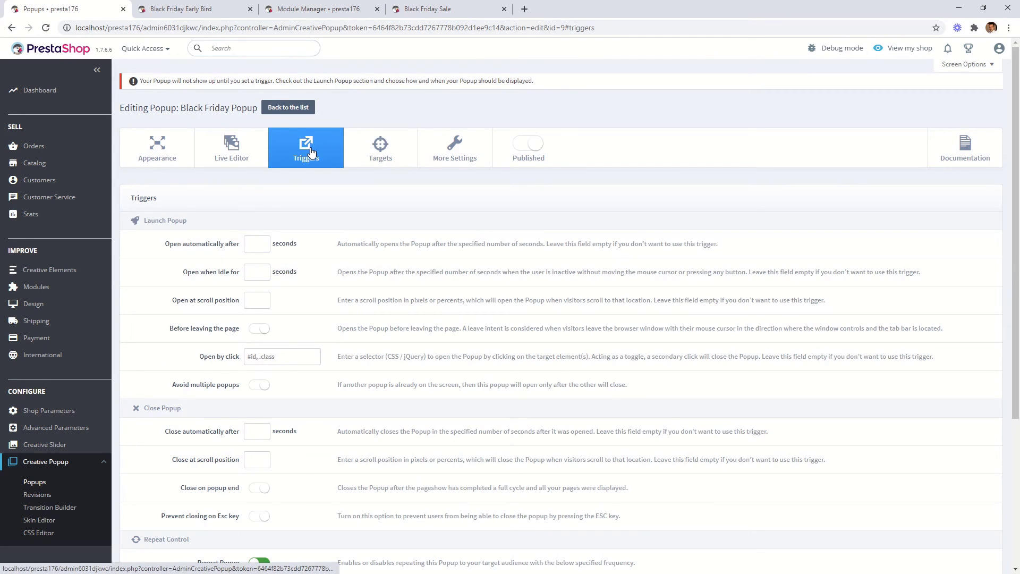
{"action": "scroll", "coordinate": [287, 167], "scroll_direction": "down", "scroll_amount": 1}
{"action": "left_click", "coordinate": [261, 187]}
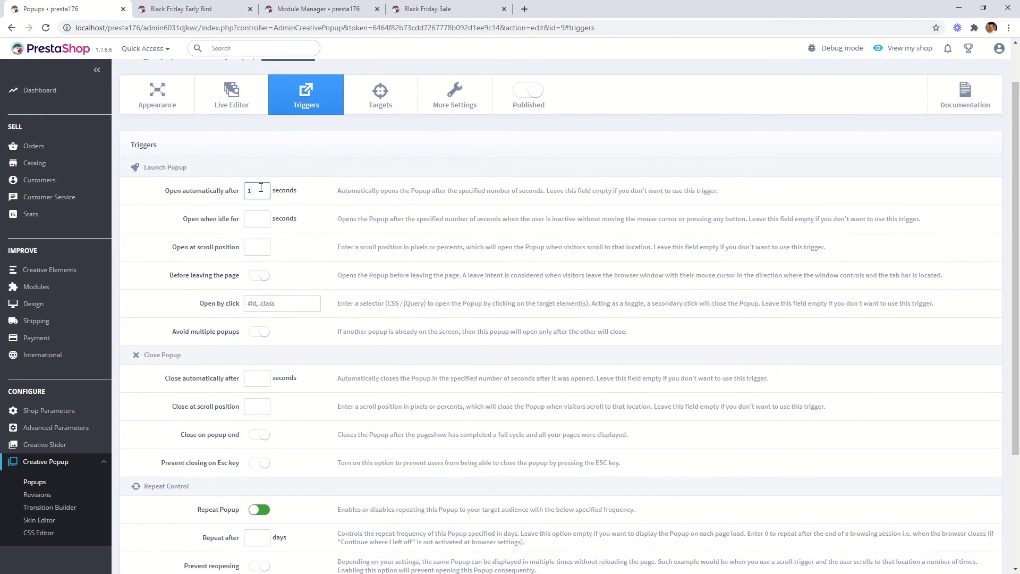
{"action": "left_click", "coordinate": [312, 180]}
Step: Set the popup's repeat frequency to 0 days so it repeats after the browsing session ends
{"action": "scroll", "coordinate": [312, 181], "scroll_direction": "down", "scroll_amount": 3}
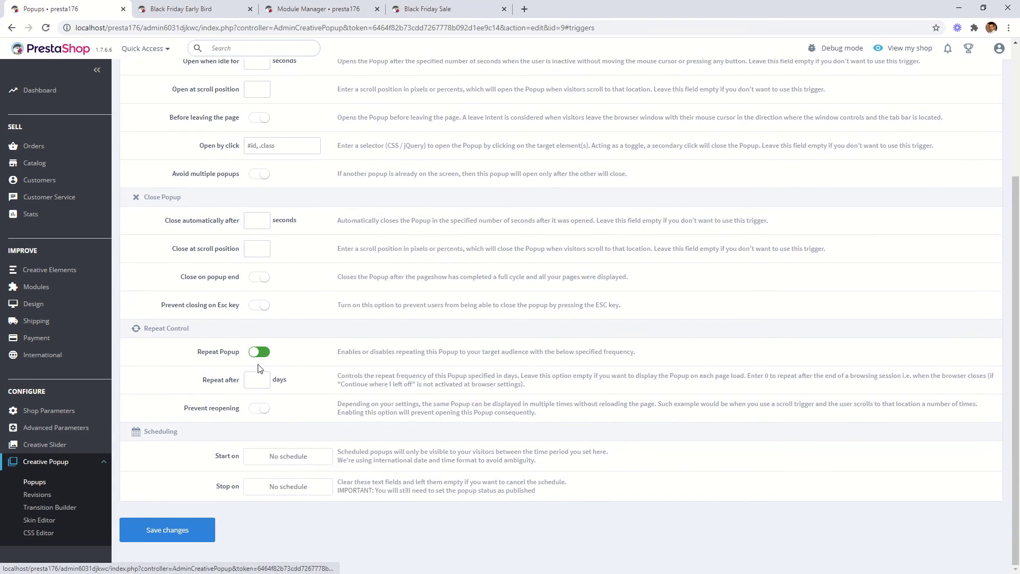
{"action": "left_click", "coordinate": [252, 381]}
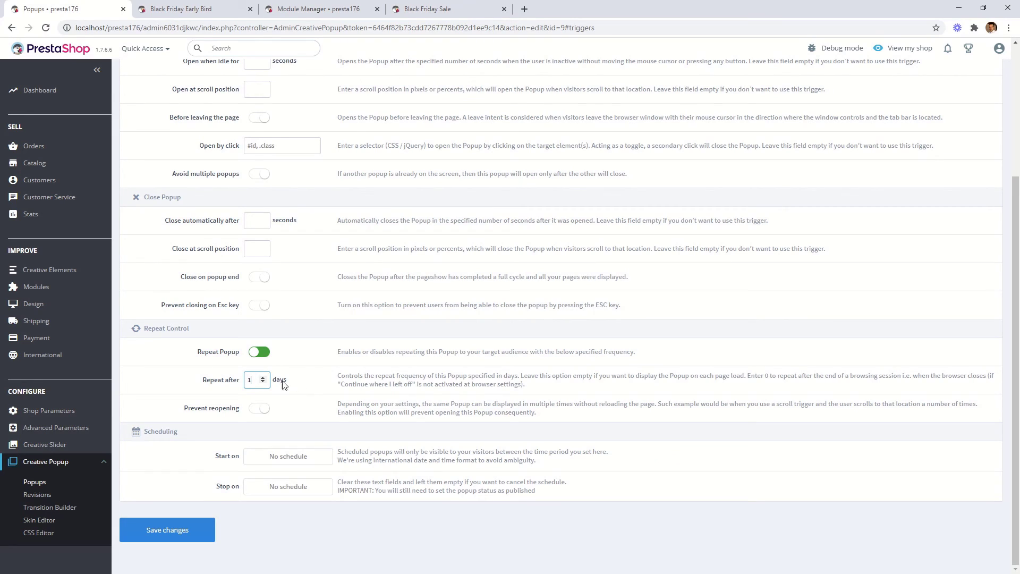
{"action": "left_click_drag", "start_coordinate": [255, 381], "coordinate": [242, 383]}
{"action": "left_click", "coordinate": [197, 385]}
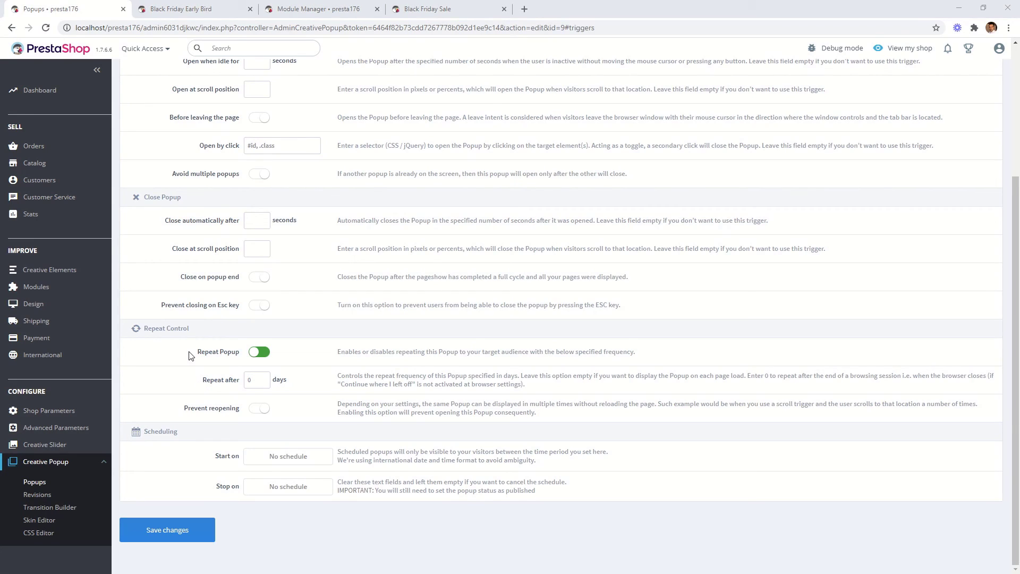
Step: Set the Black Friday Popup to published and save the changes
{"action": "scroll", "coordinate": [190, 355], "scroll_direction": "up", "scroll_amount": 3}
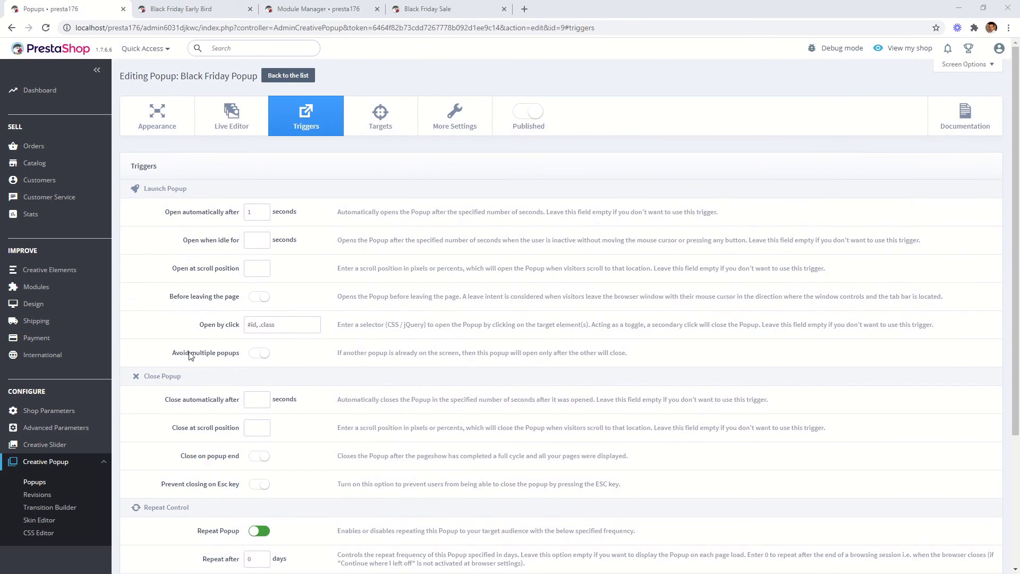
{"action": "left_click", "coordinate": [540, 118]}
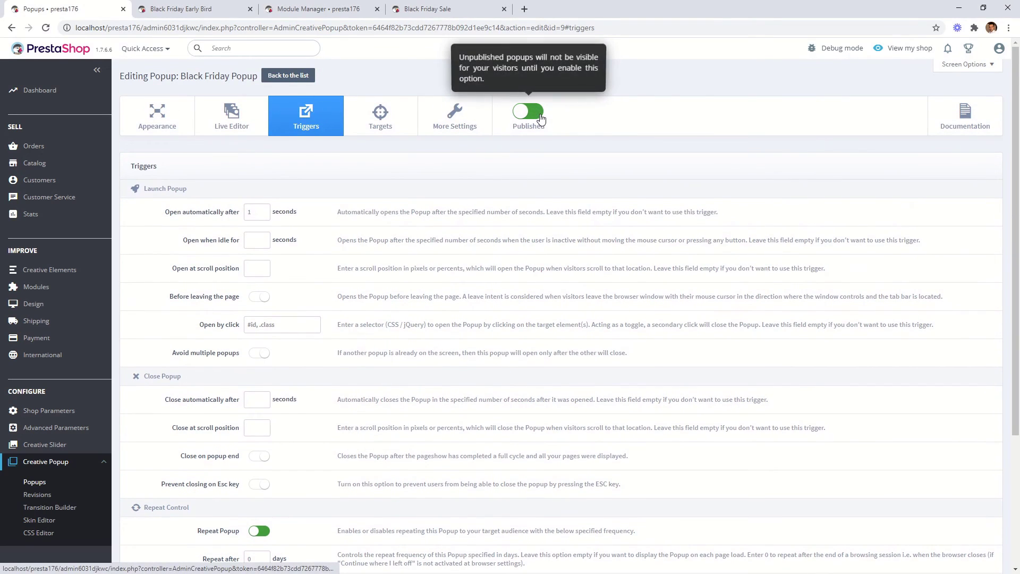
{"action": "scroll", "coordinate": [510, 136], "scroll_direction": "down", "scroll_amount": 3}
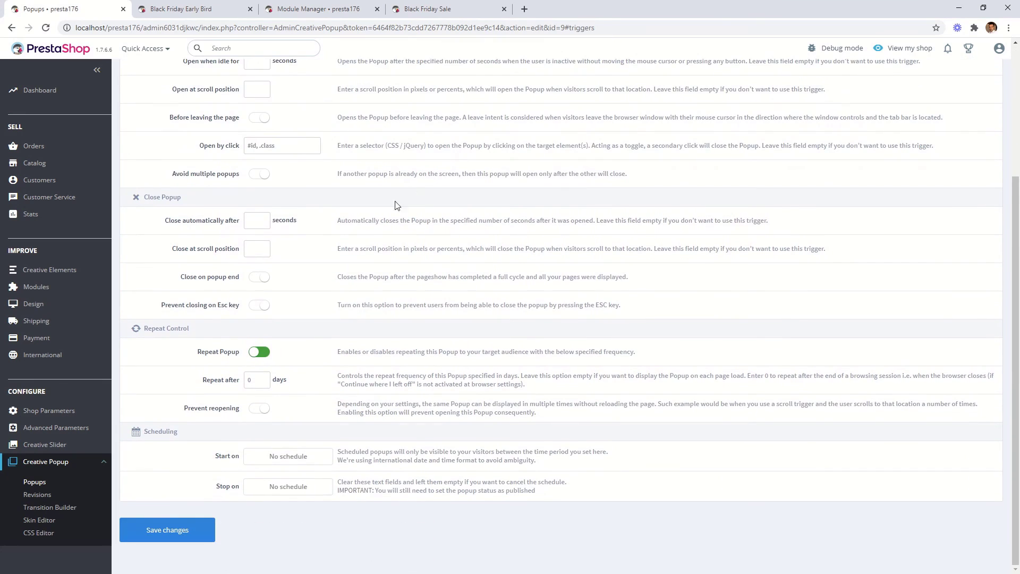
{"action": "left_click", "coordinate": [200, 533]}
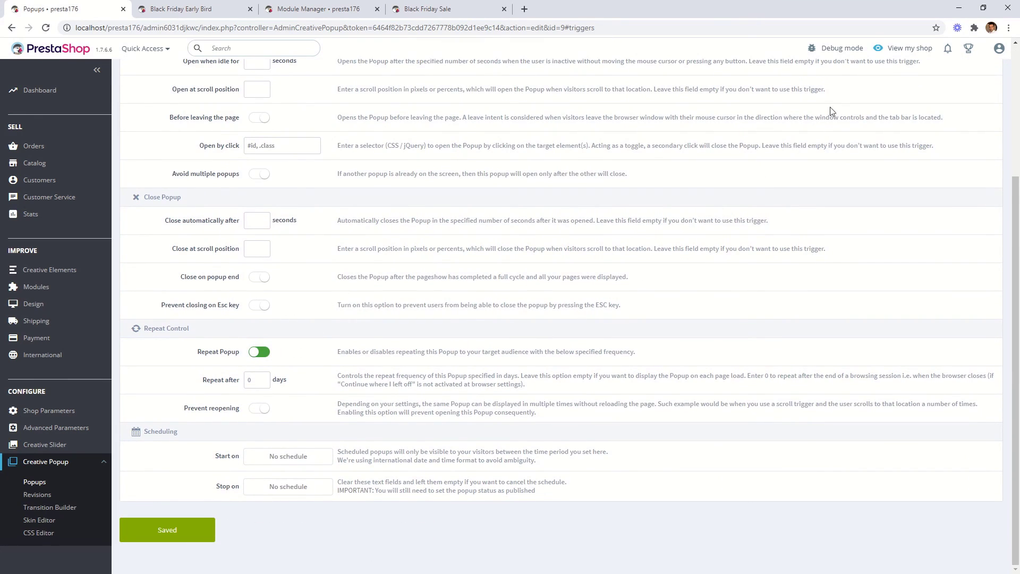
Step: Check the popup in the storefront, follow its SHOP THE SALE link, and review the header of the Black Friday Sale page
{"action": "left_click", "coordinate": [905, 54]}
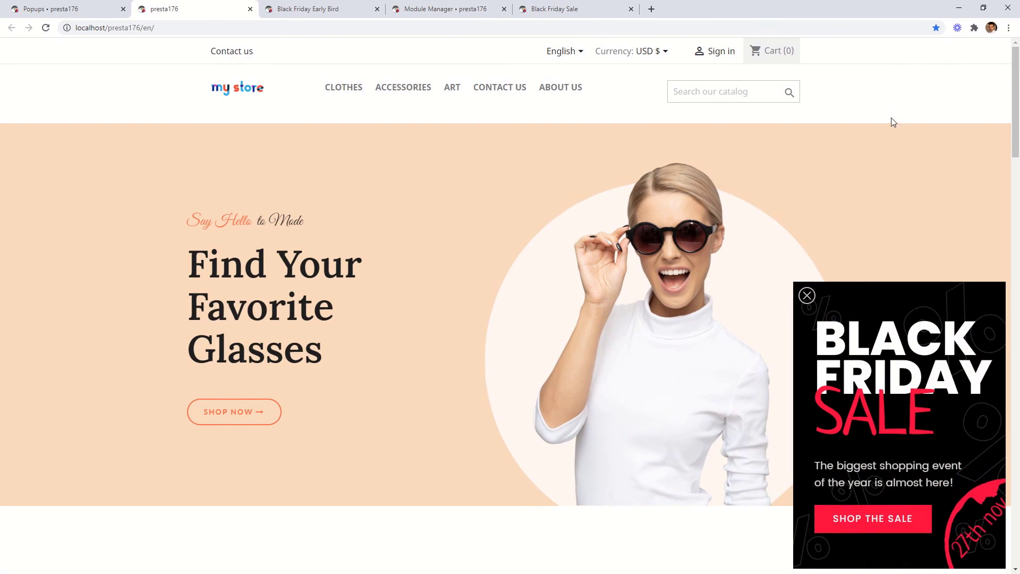
{"action": "left_click", "coordinate": [862, 515]}
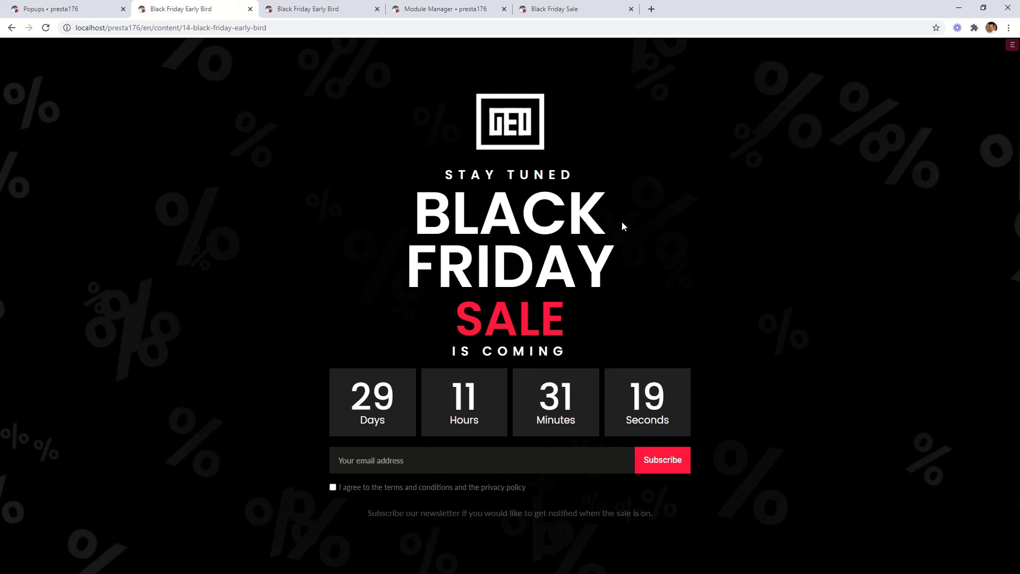
{"action": "left_click", "coordinate": [560, 10]}
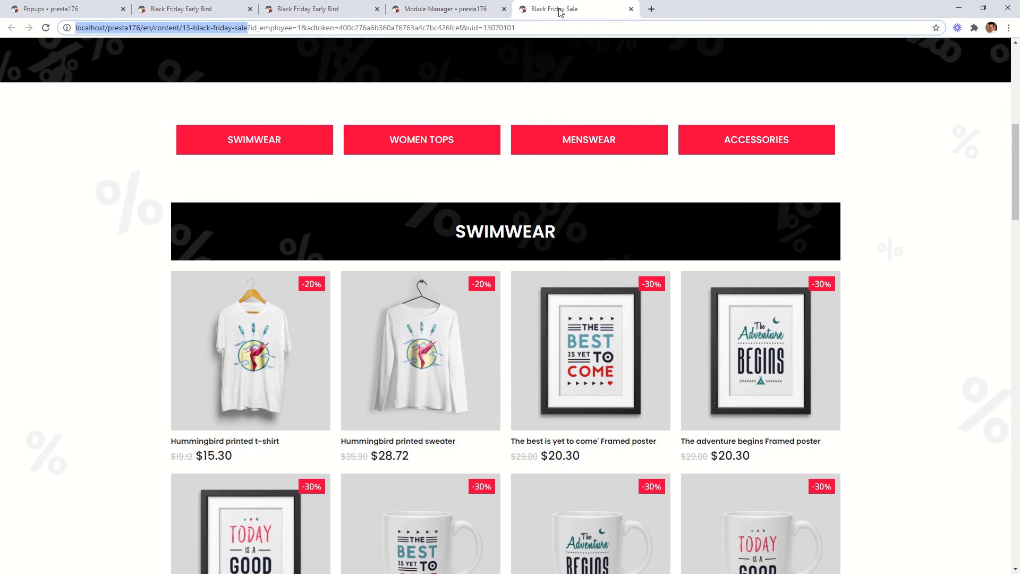
{"action": "scroll", "coordinate": [609, 181], "scroll_direction": "up", "scroll_amount": 8}
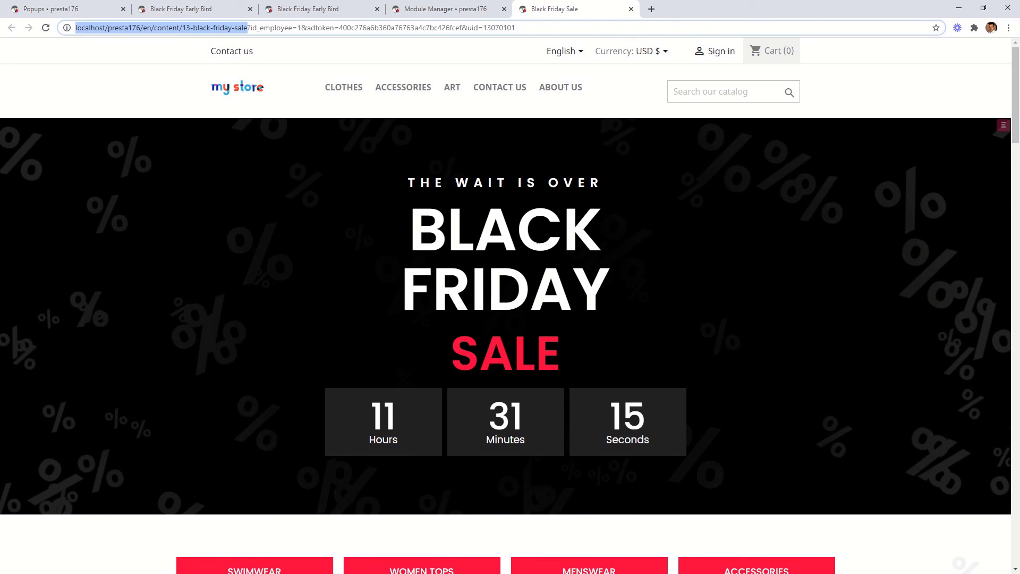